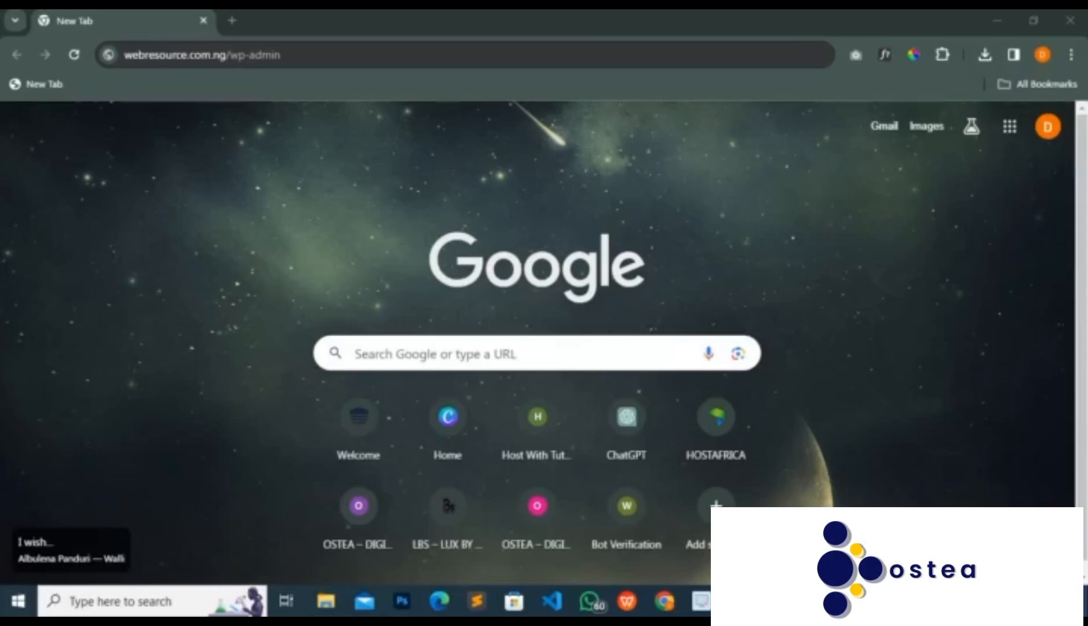
Open webresource.com.ng/wp-admin and log in to the site's admin area with the prefilled credentials
{"action": "key", "text": "Return"}
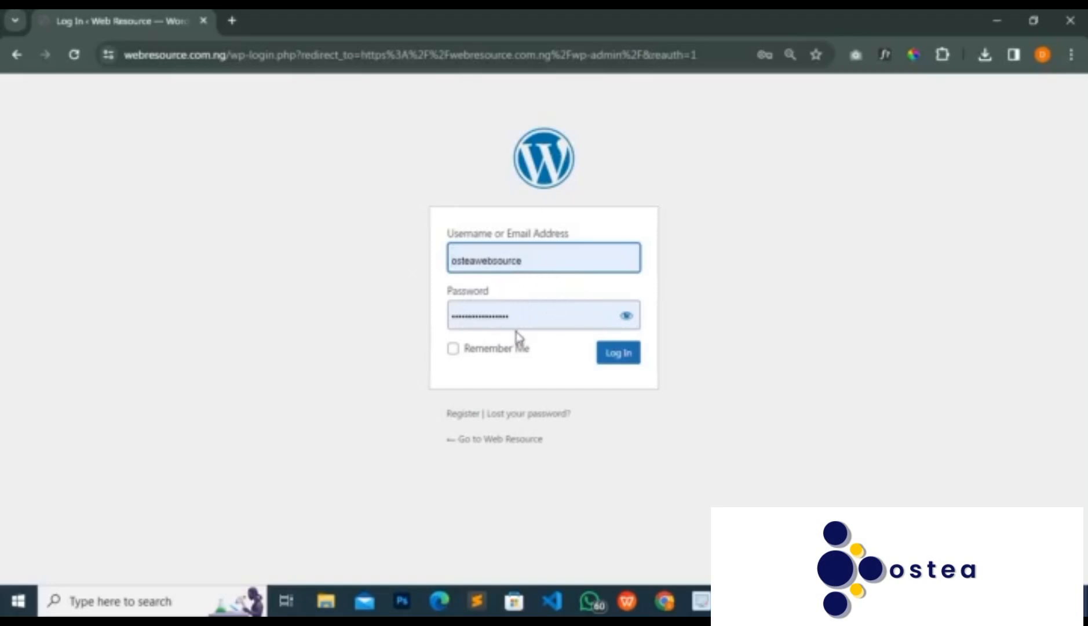
{"action": "left_click", "coordinate": [612, 363]}
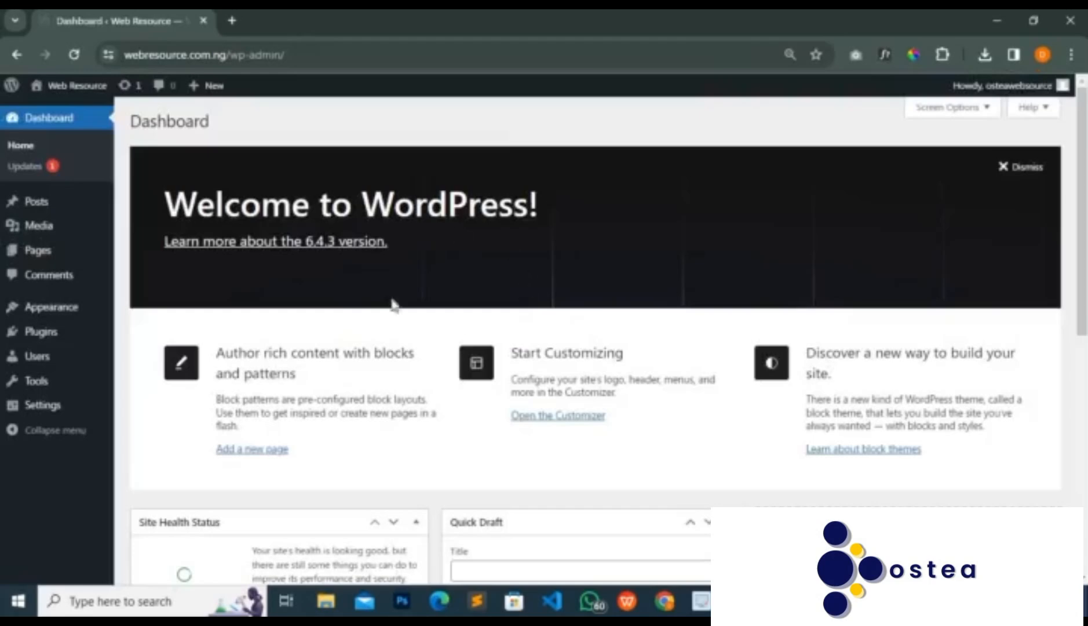
Examine the dashboard's widgets and the admin submenus such as Posts, Appearance, Plugins and Users
{"action": "scroll", "coordinate": [519, 317], "scroll_direction": "down", "scroll_amount": 5}
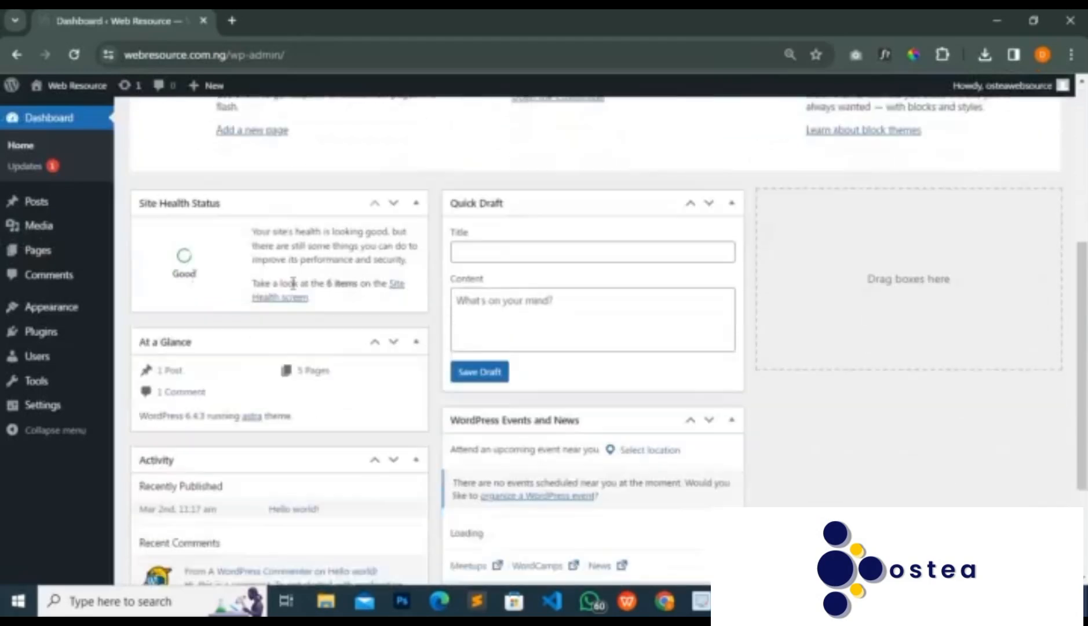
{"action": "scroll", "coordinate": [121, 208], "scroll_direction": "up", "scroll_amount": 4}
{"action": "scroll", "coordinate": [121, 208], "scroll_direction": "up", "scroll_amount": 2}
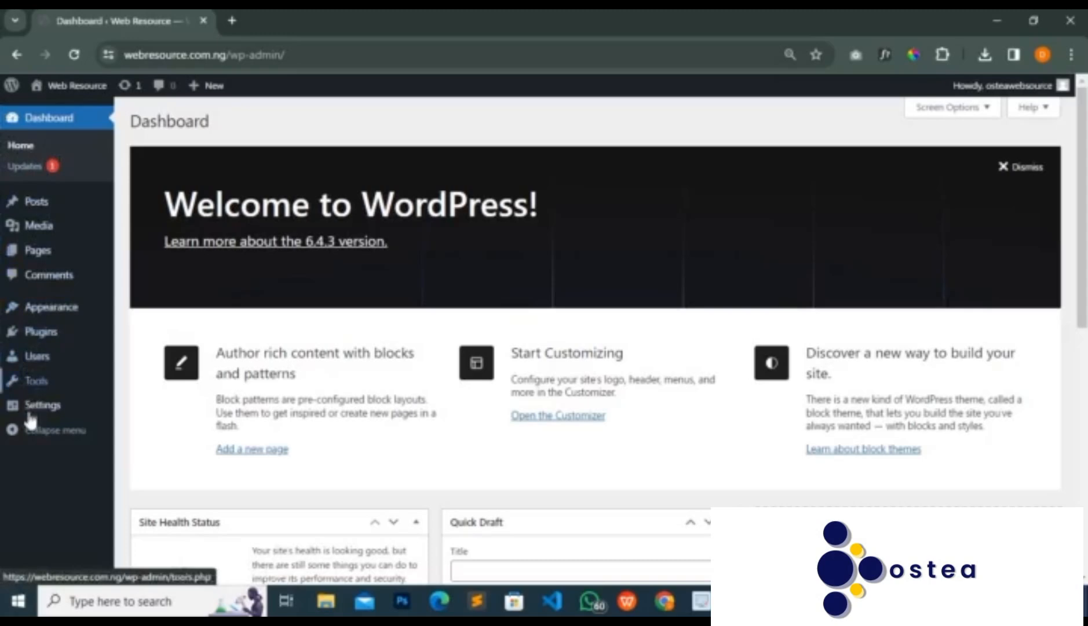
{"action": "mouse_move", "coordinate": [60, 308]}
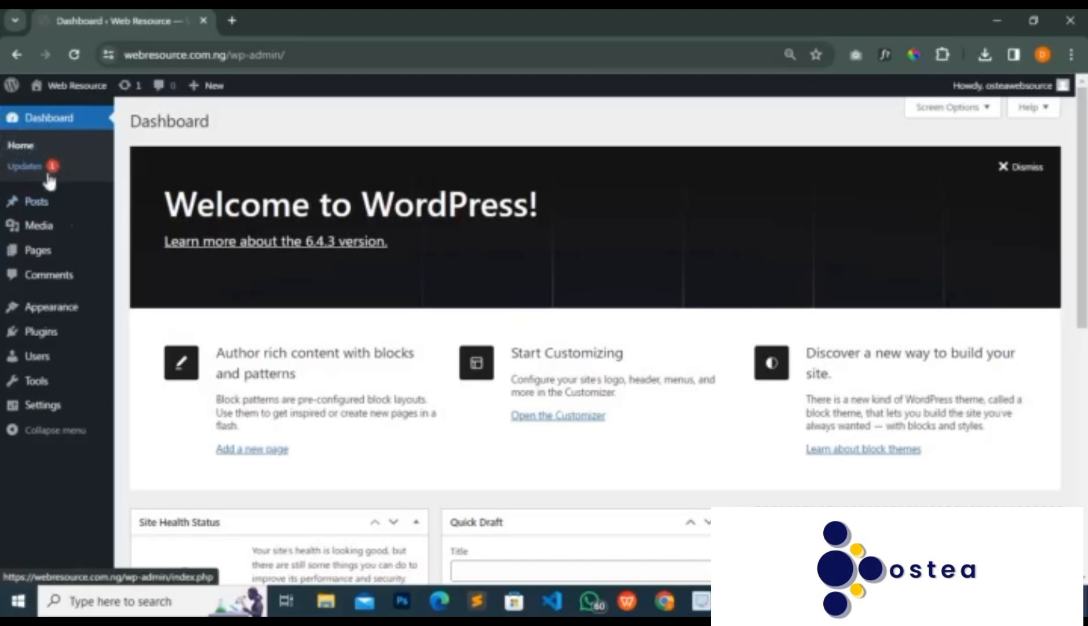
{"action": "scroll", "coordinate": [484, 292], "scroll_direction": "down", "scroll_amount": 5}
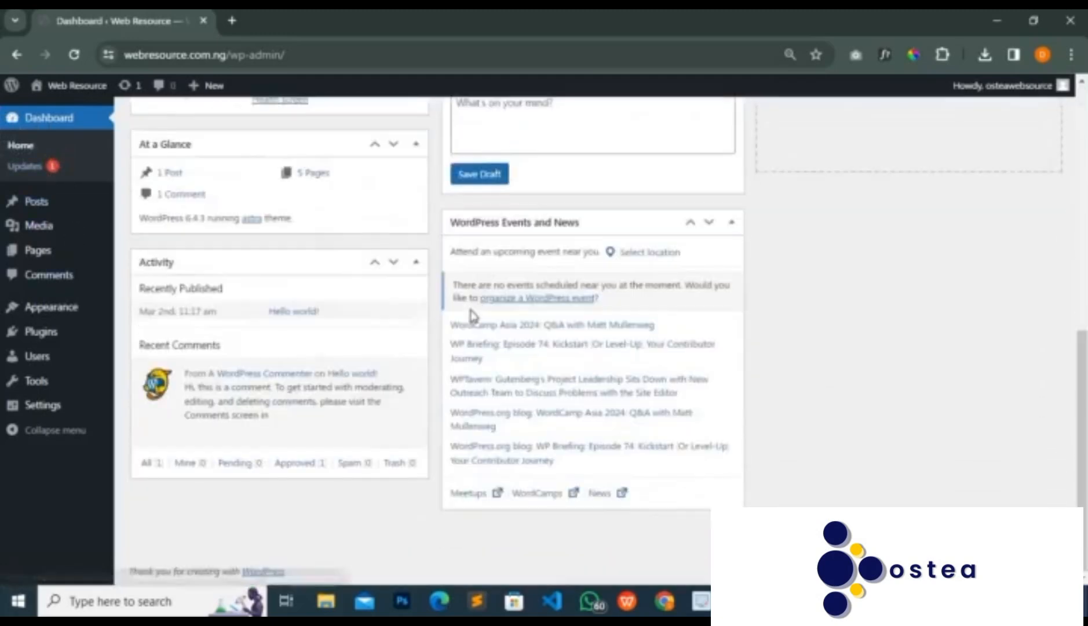
{"action": "scroll", "coordinate": [475, 316], "scroll_direction": "up", "scroll_amount": 5}
{"action": "scroll", "coordinate": [483, 313], "scroll_direction": "up", "scroll_amount": 1}
{"action": "scroll", "coordinate": [481, 318], "scroll_direction": "down", "scroll_amount": 6}
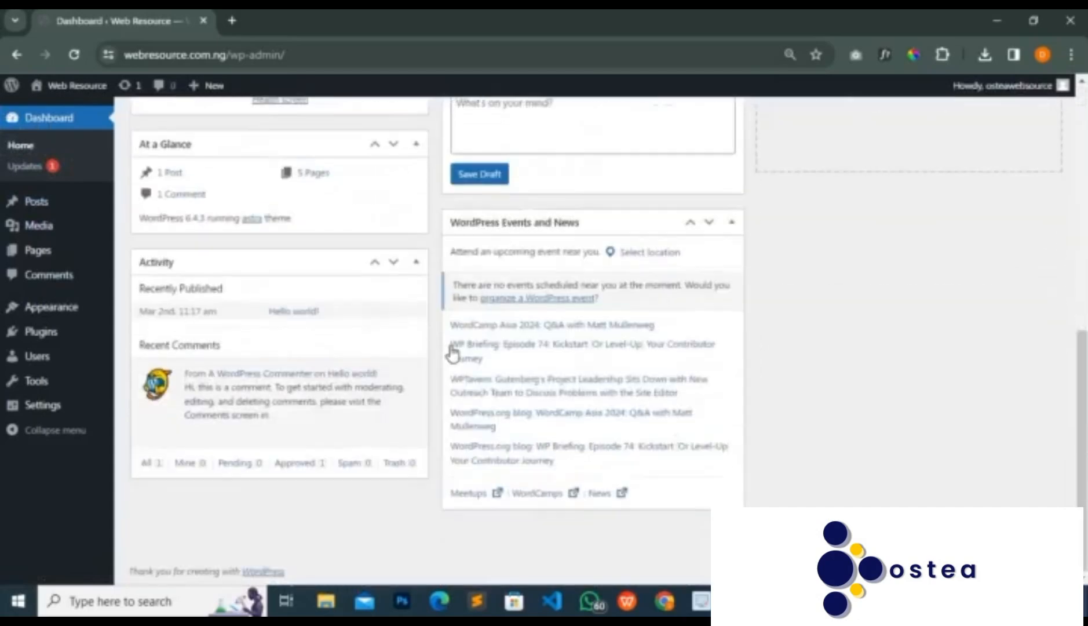
{"action": "scroll", "coordinate": [467, 341], "scroll_direction": "up", "scroll_amount": 7}
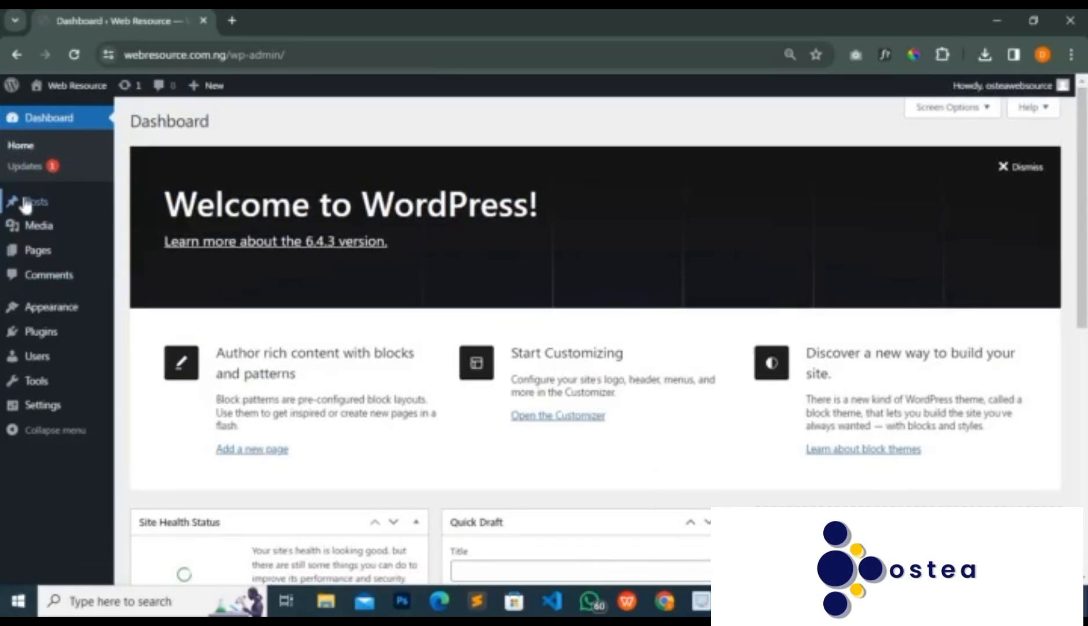
{"action": "mouse_move", "coordinate": [27, 202]}
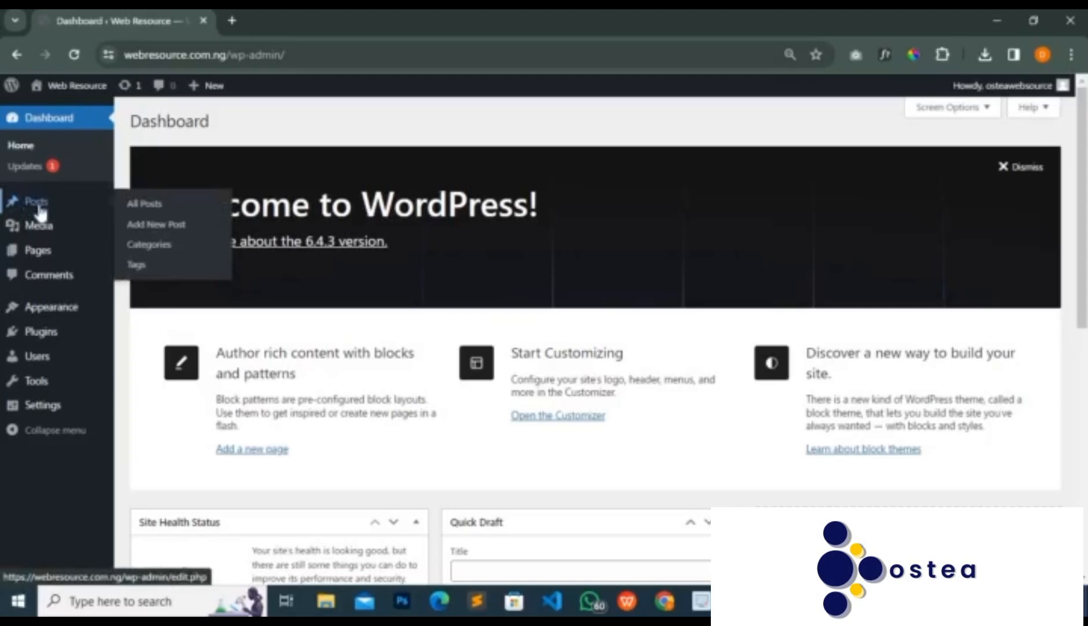
{"action": "mouse_move", "coordinate": [63, 257]}
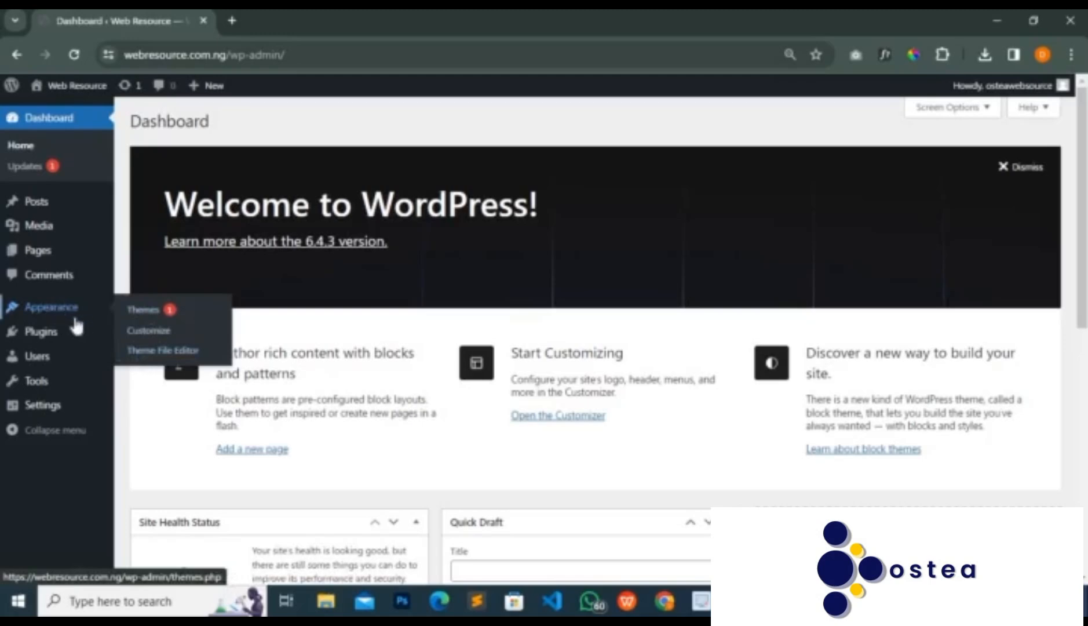
{"action": "mouse_move", "coordinate": [51, 336]}
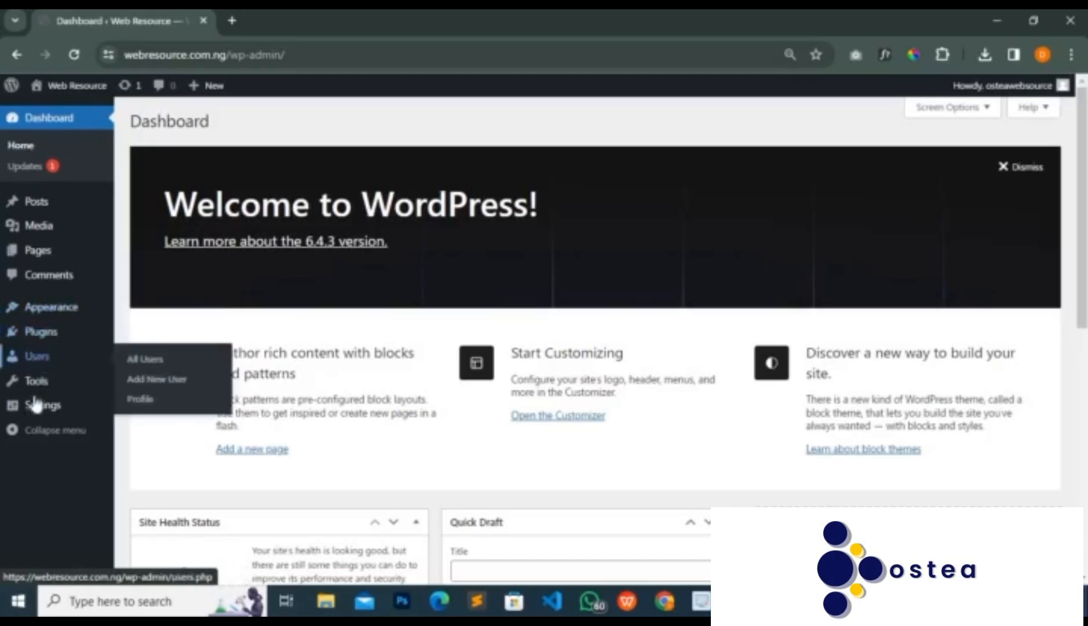
Open the Permalinks and General settings pages in separate new browser tabs
{"action": "mouse_move", "coordinate": [38, 409]}
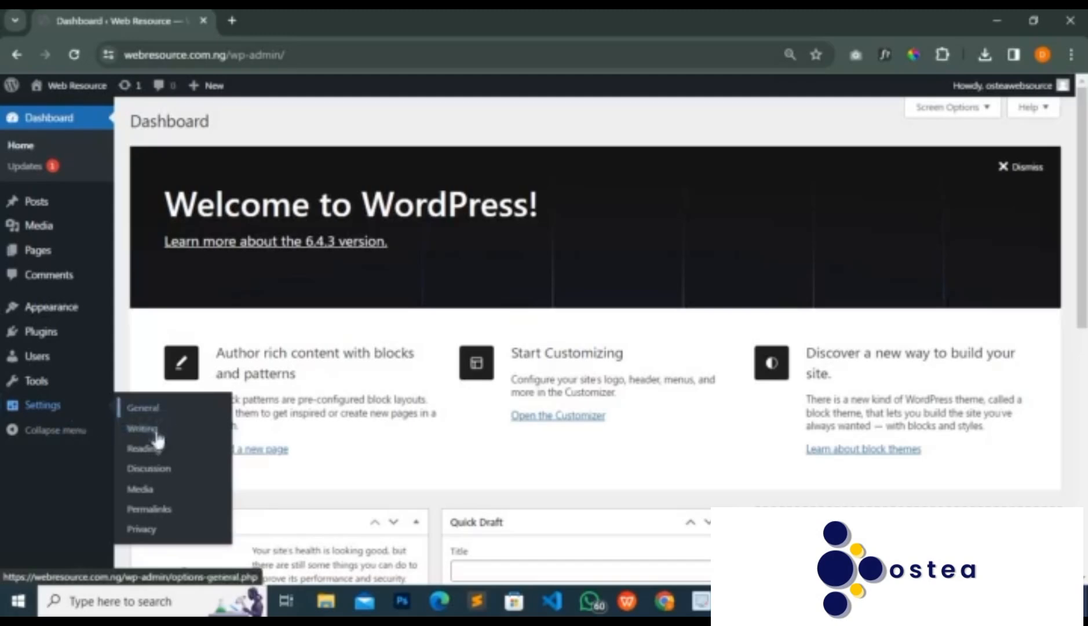
{"action": "right_click", "coordinate": [147, 512]}
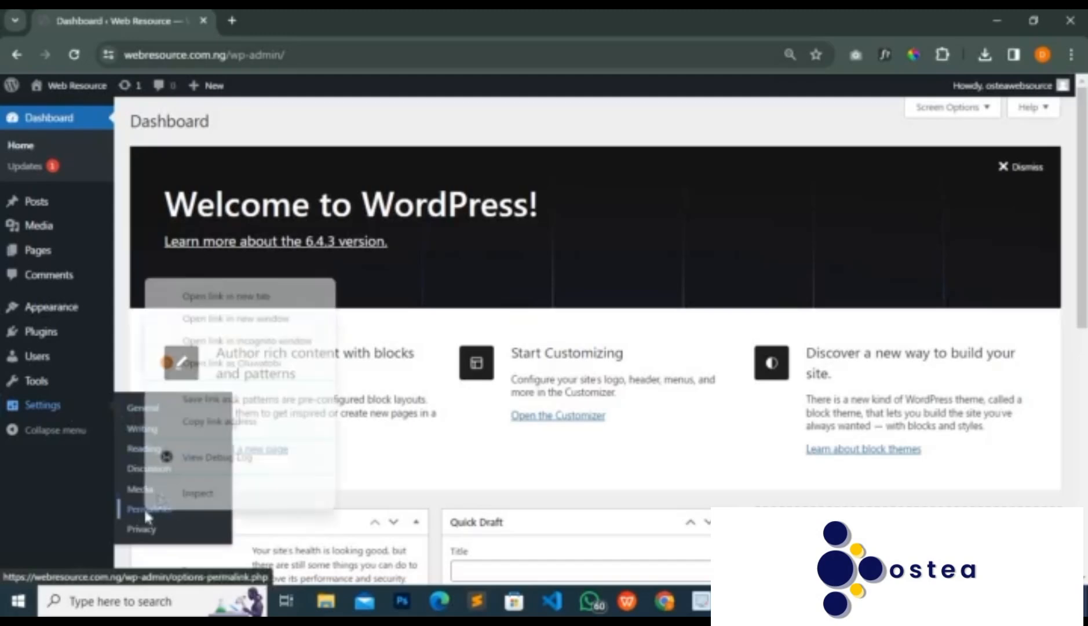
{"action": "left_click", "coordinate": [240, 296]}
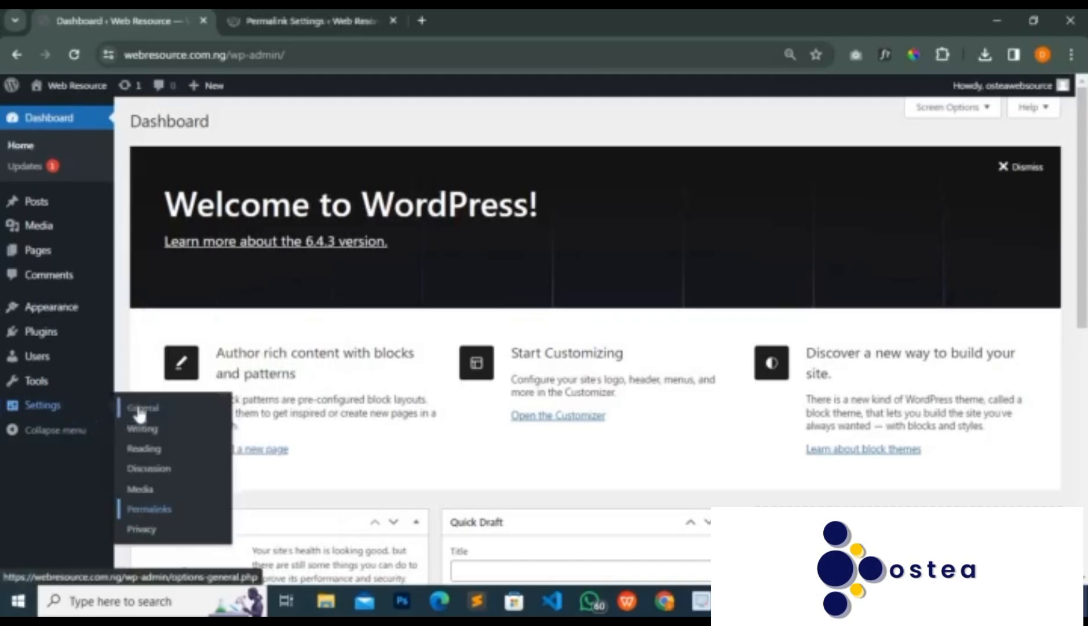
{"action": "right_click", "coordinate": [142, 407]}
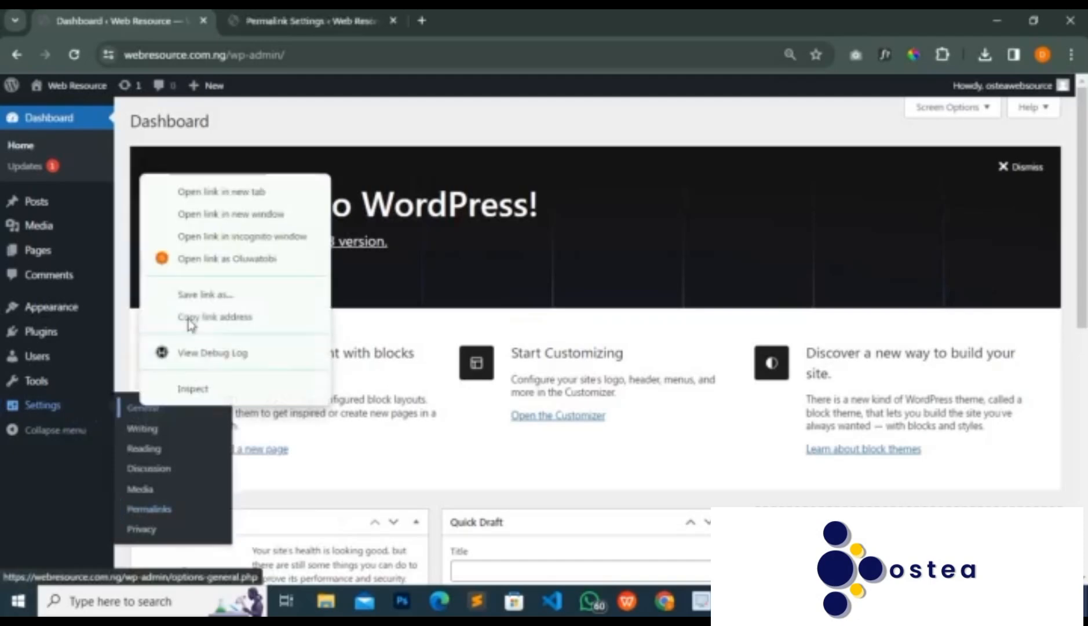
{"action": "left_click", "coordinate": [247, 194]}
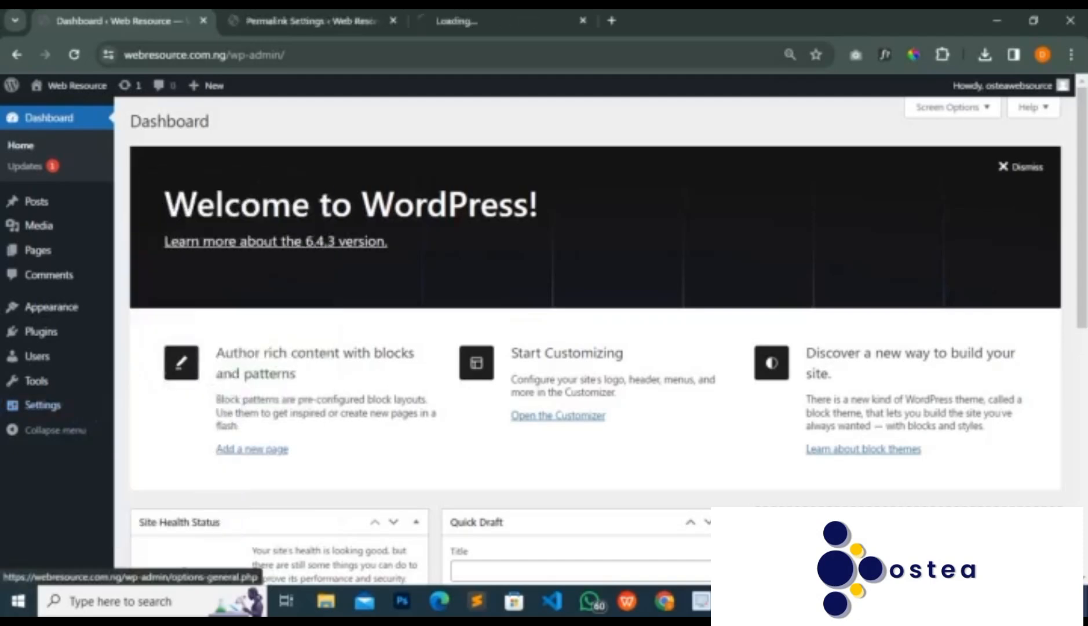
Review the Permalink Settings page, including the permalink structures and the optional category and tag bases, and close its tab
{"action": "left_click", "coordinate": [316, 29]}
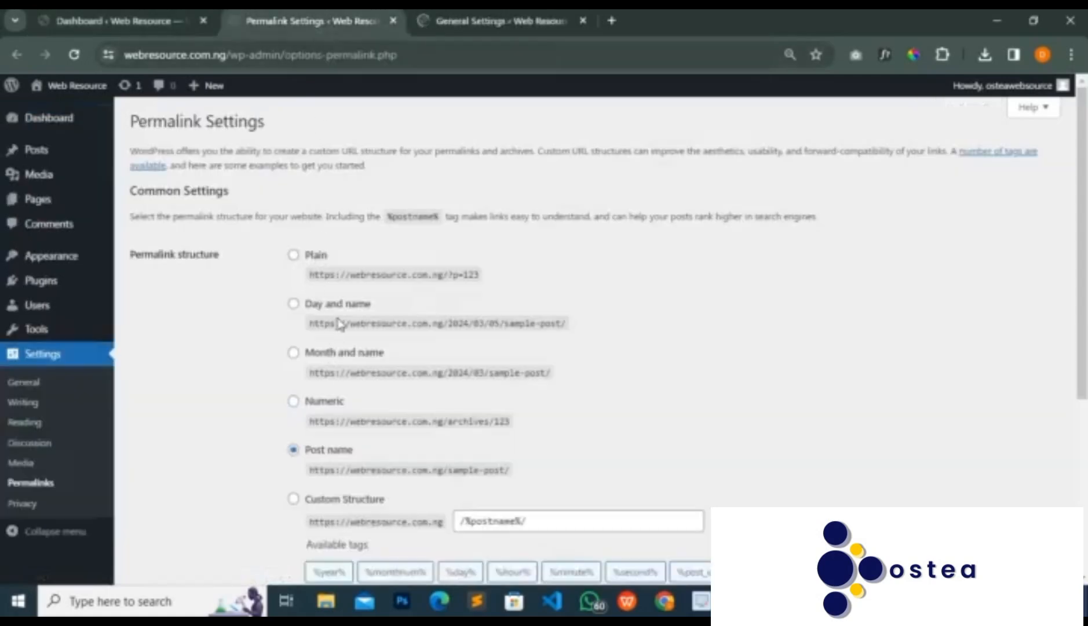
{"action": "scroll", "coordinate": [342, 324], "scroll_direction": "down", "scroll_amount": 1}
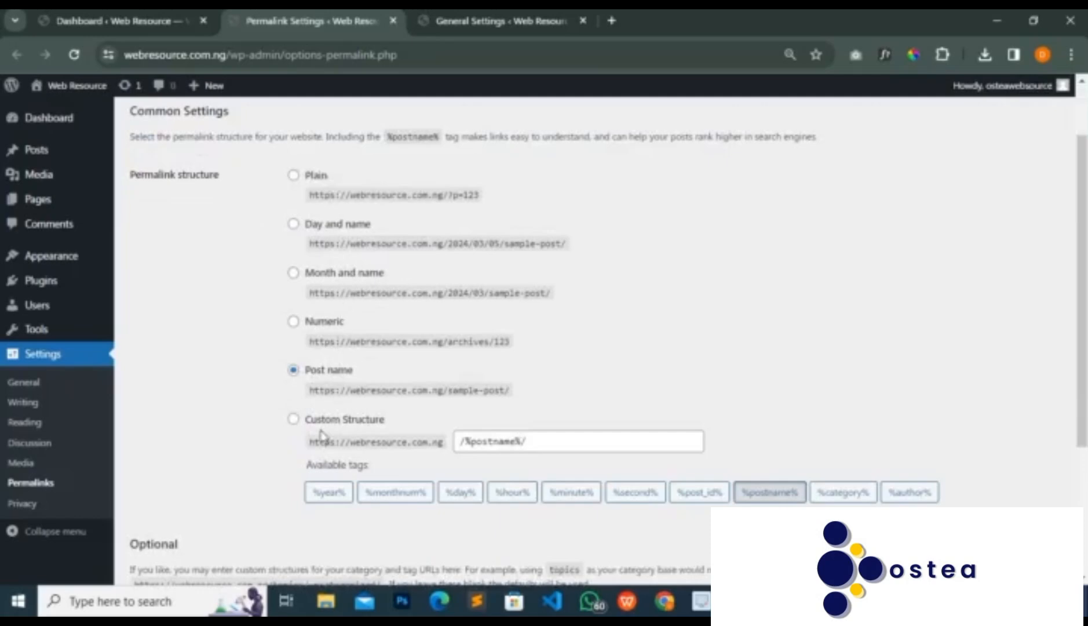
{"action": "scroll", "coordinate": [347, 333], "scroll_direction": "down", "scroll_amount": 3}
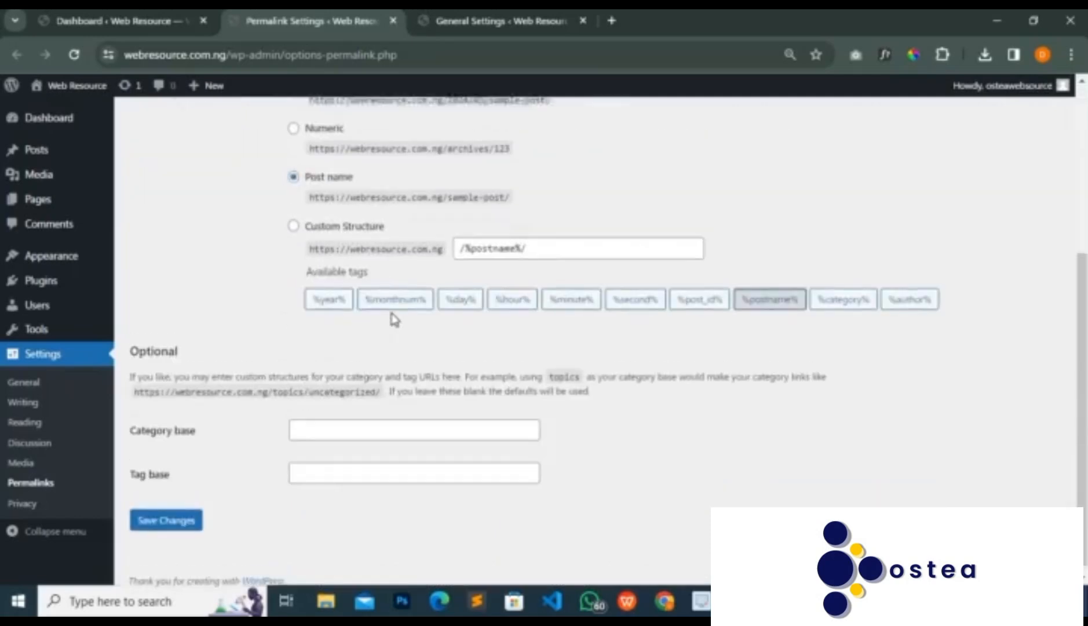
{"action": "scroll", "coordinate": [376, 316], "scroll_direction": "up", "scroll_amount": 4}
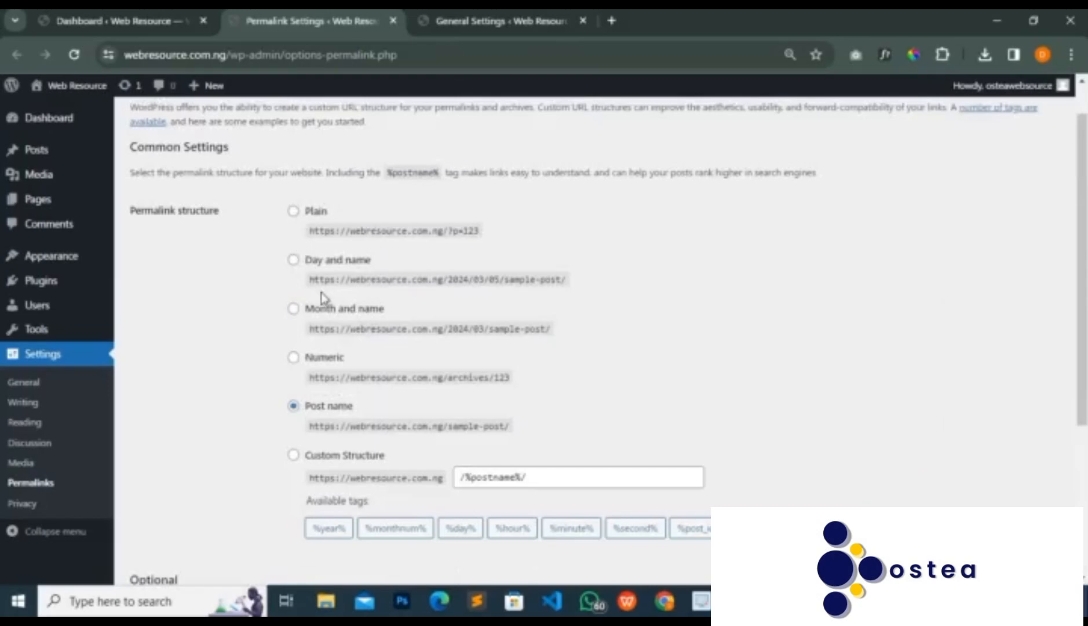
{"action": "scroll", "coordinate": [299, 412], "scroll_direction": "down", "scroll_amount": 4}
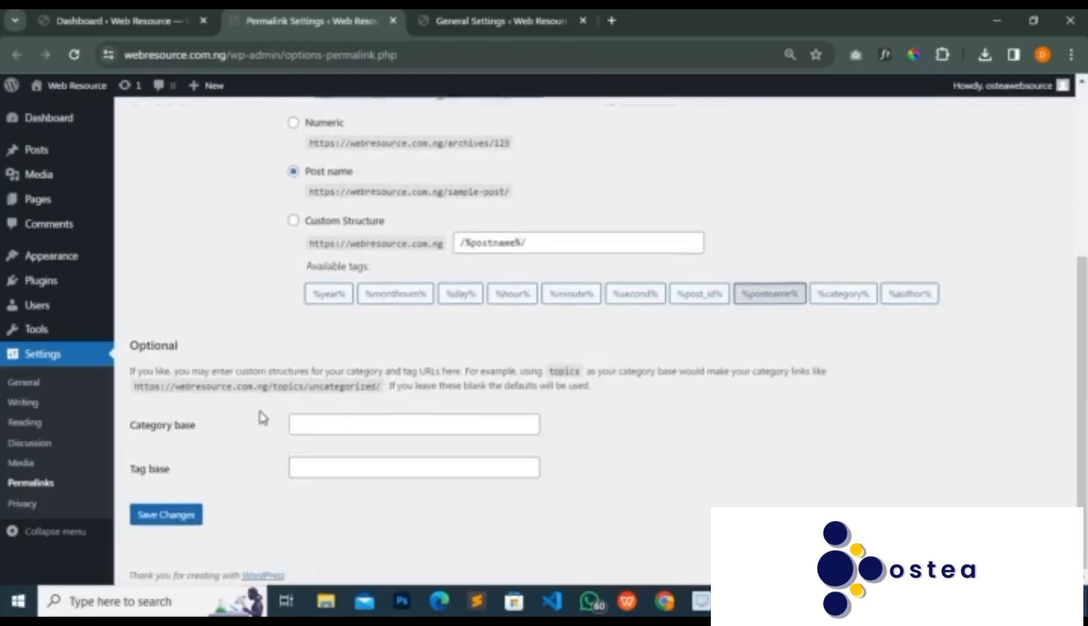
{"action": "scroll", "coordinate": [260, 416], "scroll_direction": "up", "scroll_amount": 4}
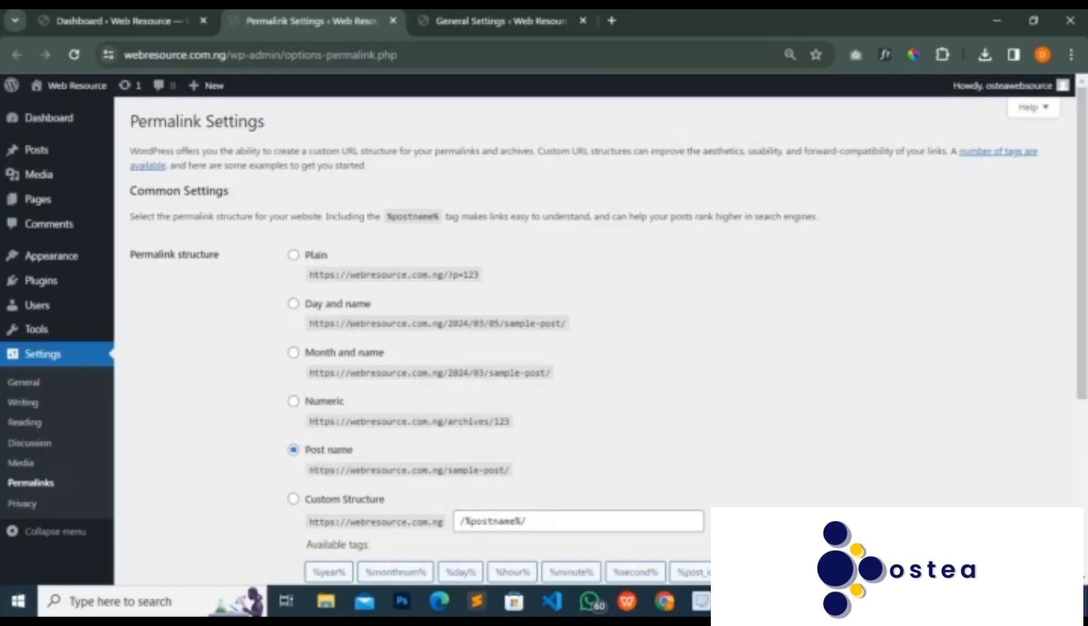
{"action": "left_click", "coordinate": [393, 22]}
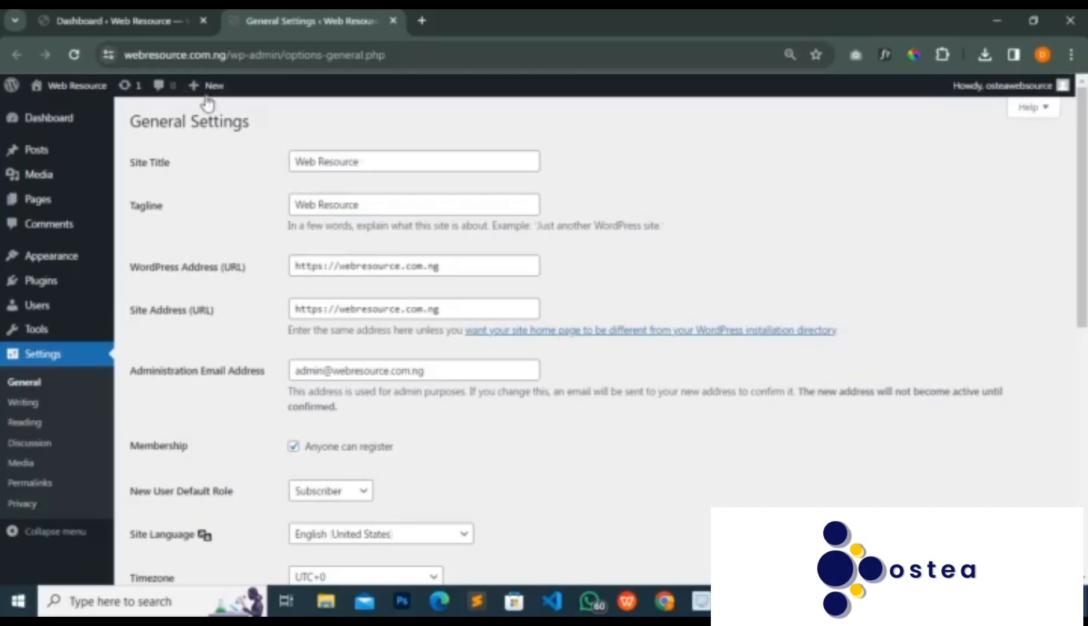
Review the General Settings page, from site title and membership to date and time formats, and close its tab
{"action": "mouse_move", "coordinate": [207, 102]}
{"action": "scroll", "coordinate": [310, 162], "scroll_direction": "down", "scroll_amount": 3}
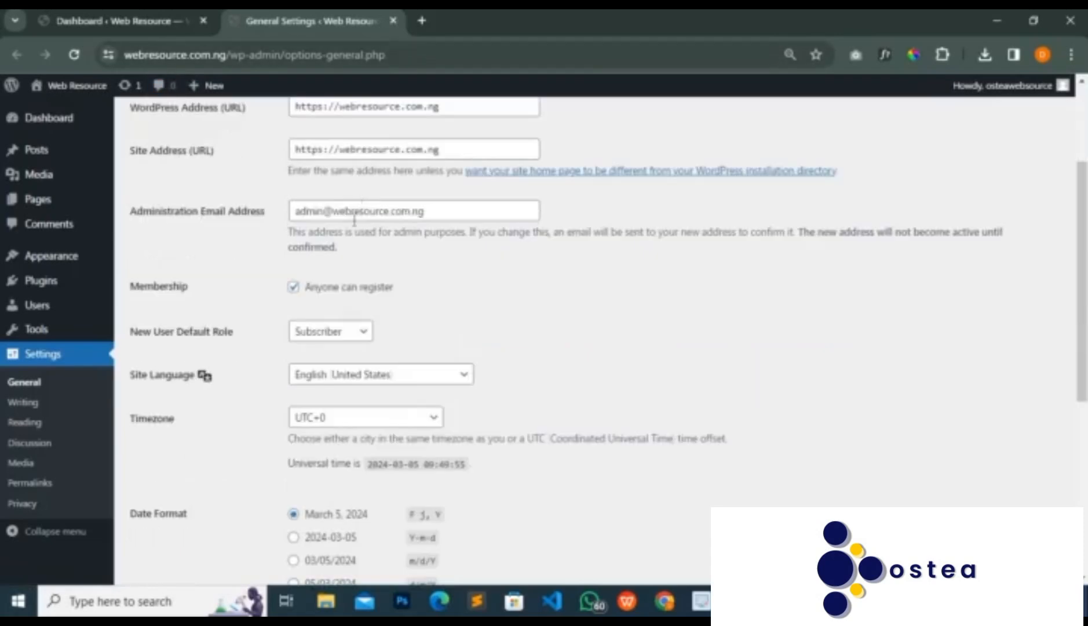
{"action": "left_click", "coordinate": [292, 288]}
{"action": "scroll", "coordinate": [302, 299], "scroll_direction": "down", "scroll_amount": 6}
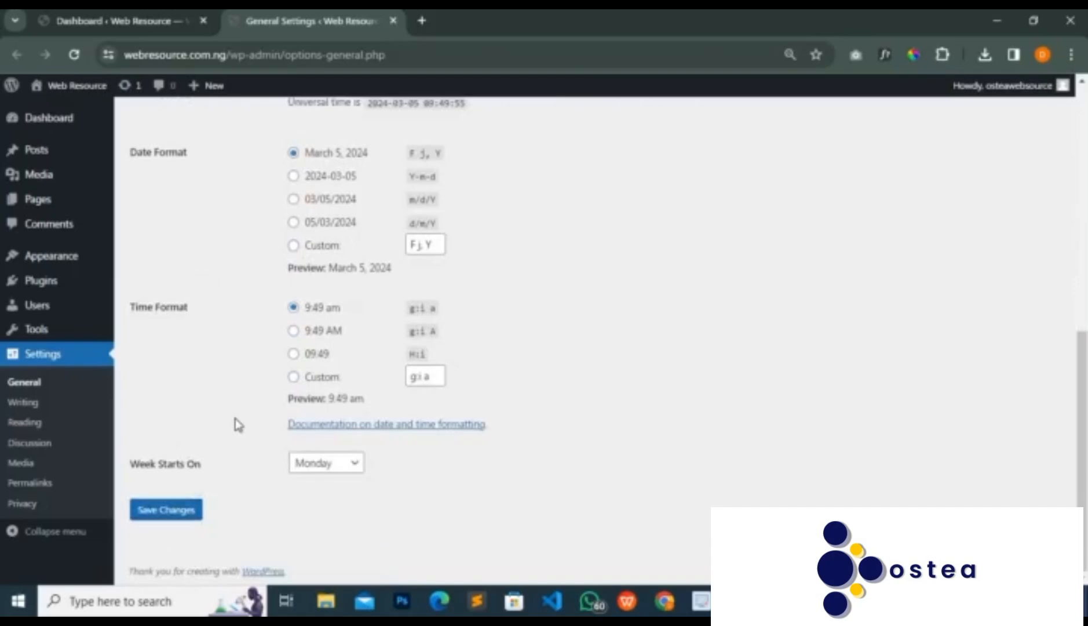
{"action": "scroll", "coordinate": [234, 424], "scroll_direction": "up", "scroll_amount": 7}
{"action": "scroll", "coordinate": [233, 424], "scroll_direction": "up", "scroll_amount": 2}
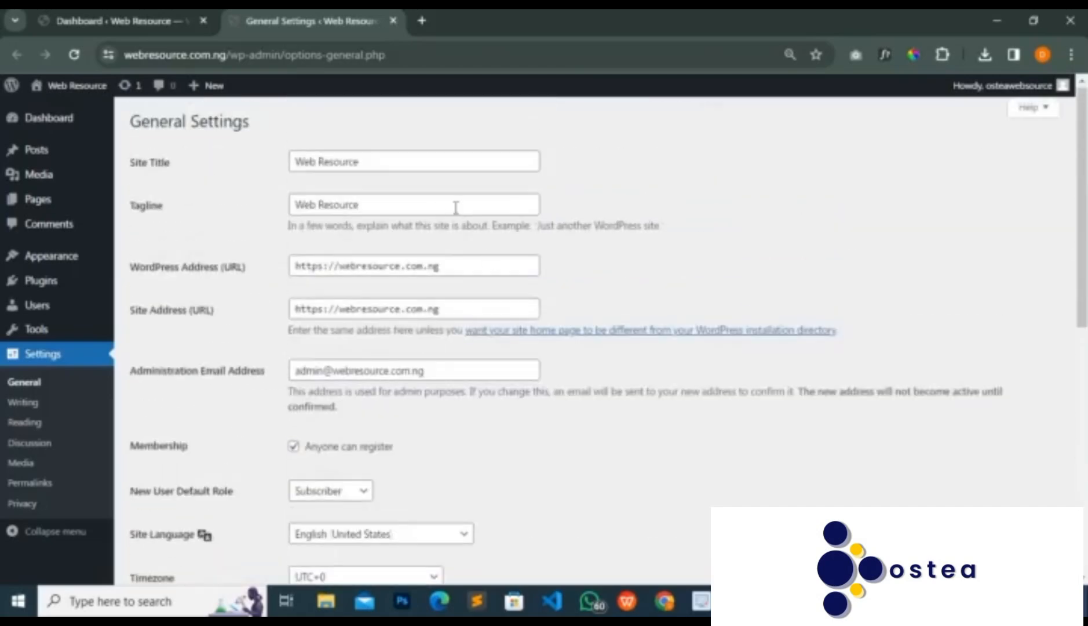
{"action": "scroll", "coordinate": [415, 320], "scroll_direction": "down", "scroll_amount": 3}
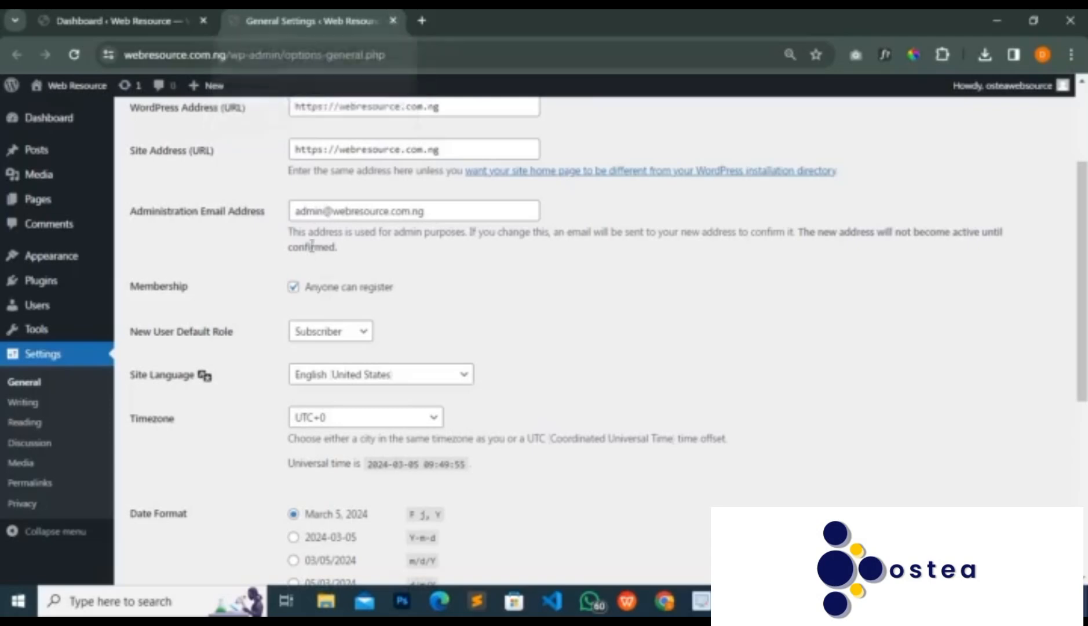
{"action": "scroll", "coordinate": [300, 277], "scroll_direction": "up", "scroll_amount": 3}
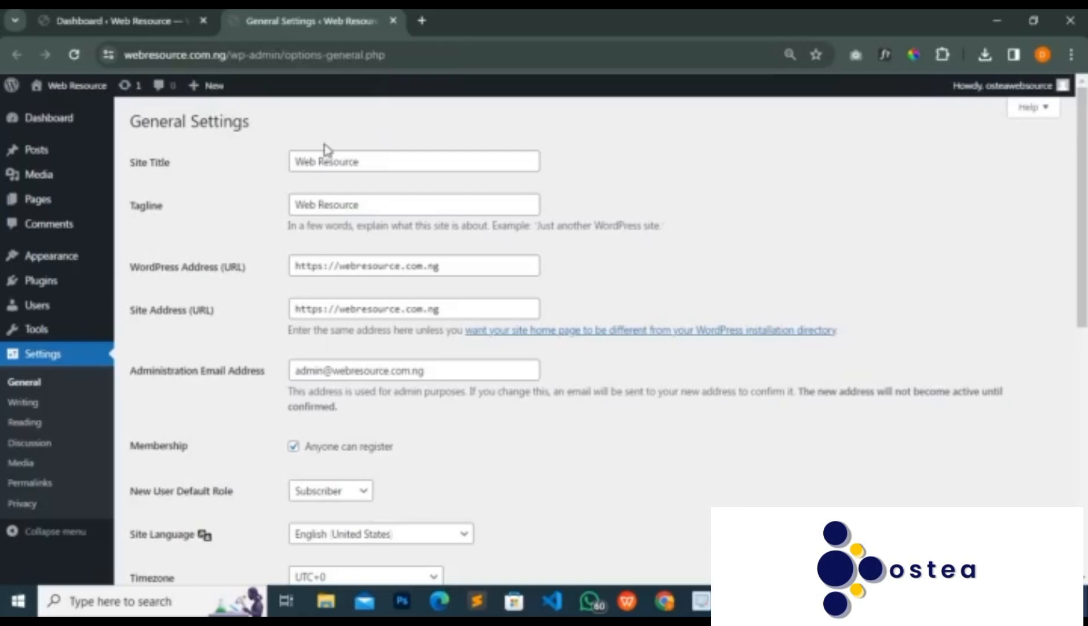
{"action": "left_click", "coordinate": [393, 21]}
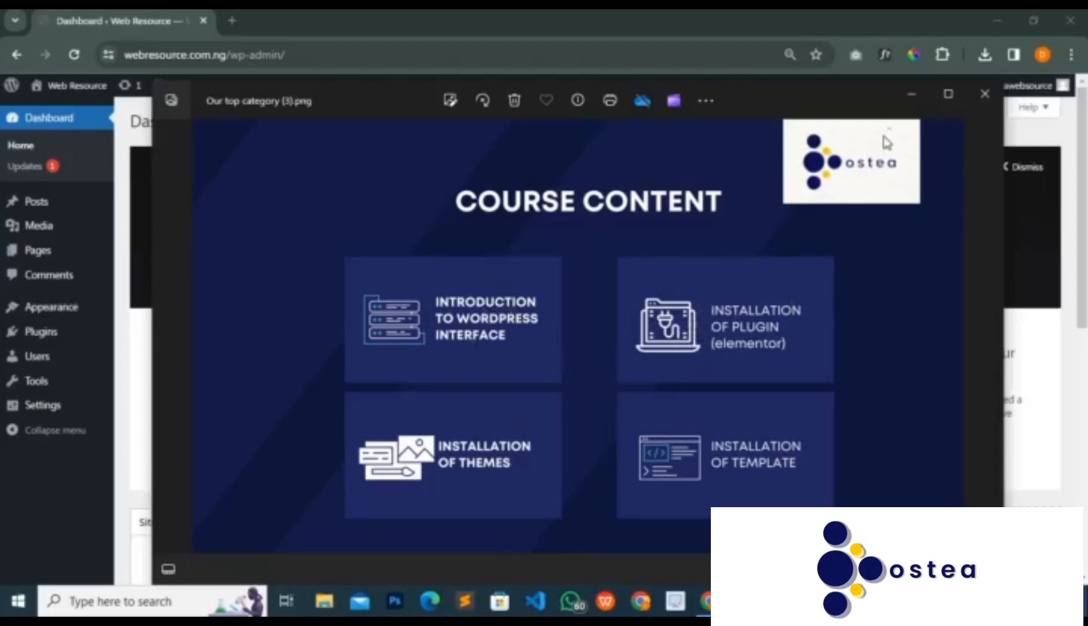
Minimize the course content image and open the Add New Plugin page in a new browser tab
{"action": "left_click", "coordinate": [909, 97]}
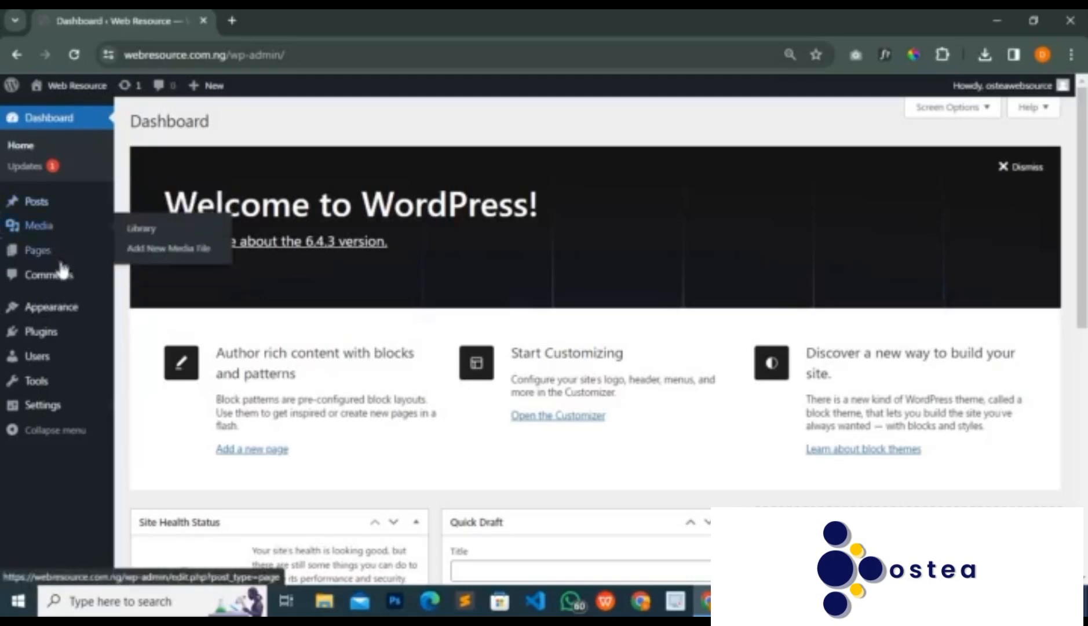
{"action": "mouse_move", "coordinate": [48, 330]}
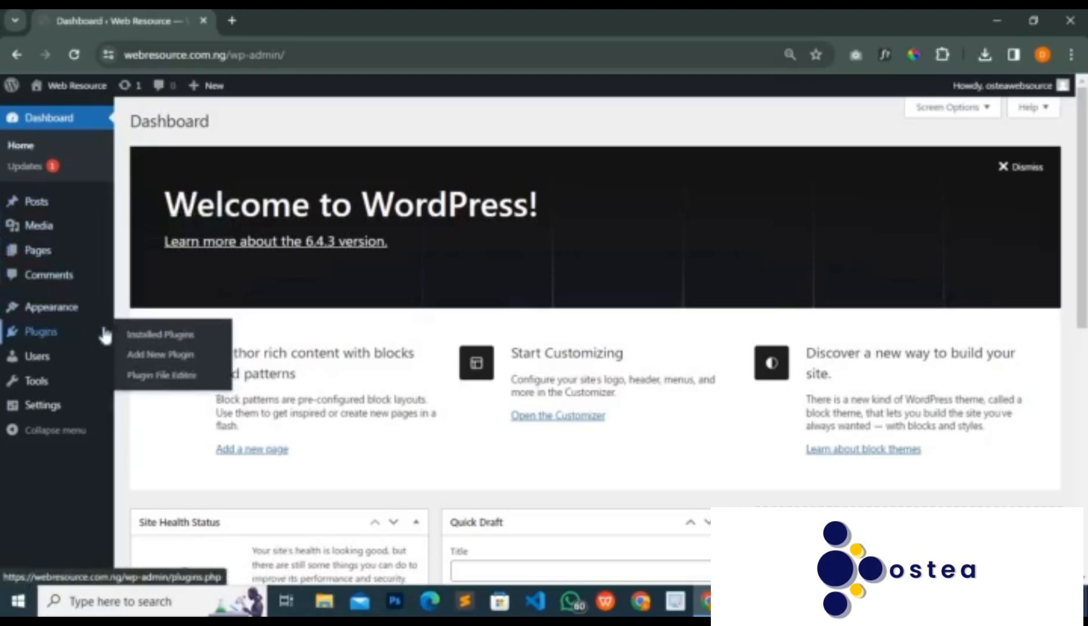
{"action": "right_click", "coordinate": [142, 357]}
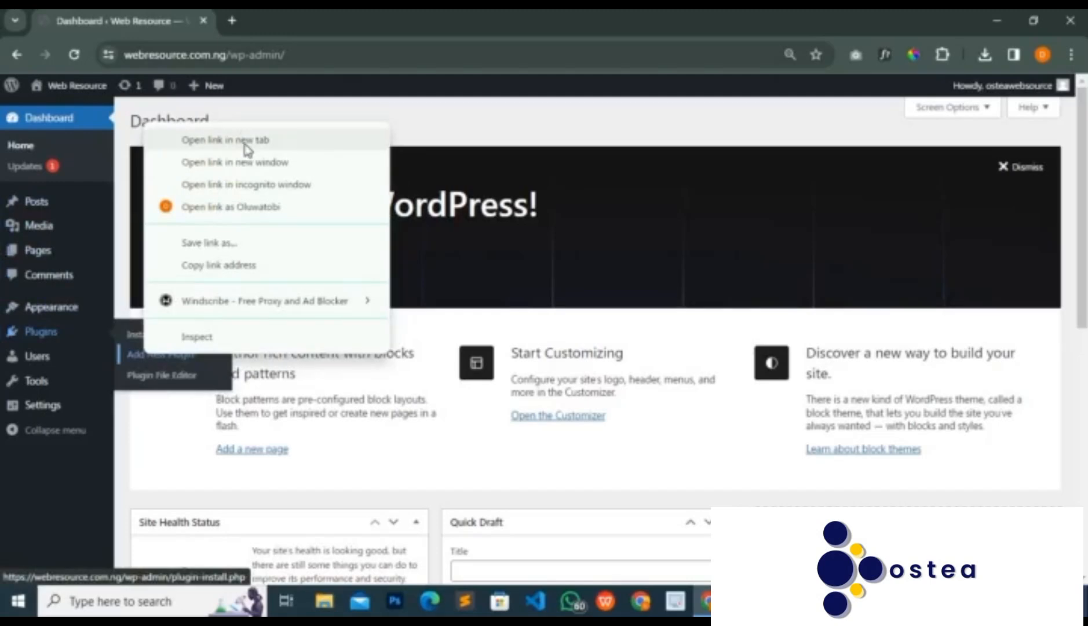
{"action": "left_click", "coordinate": [275, 141]}
{"action": "left_click", "coordinate": [287, 21]}
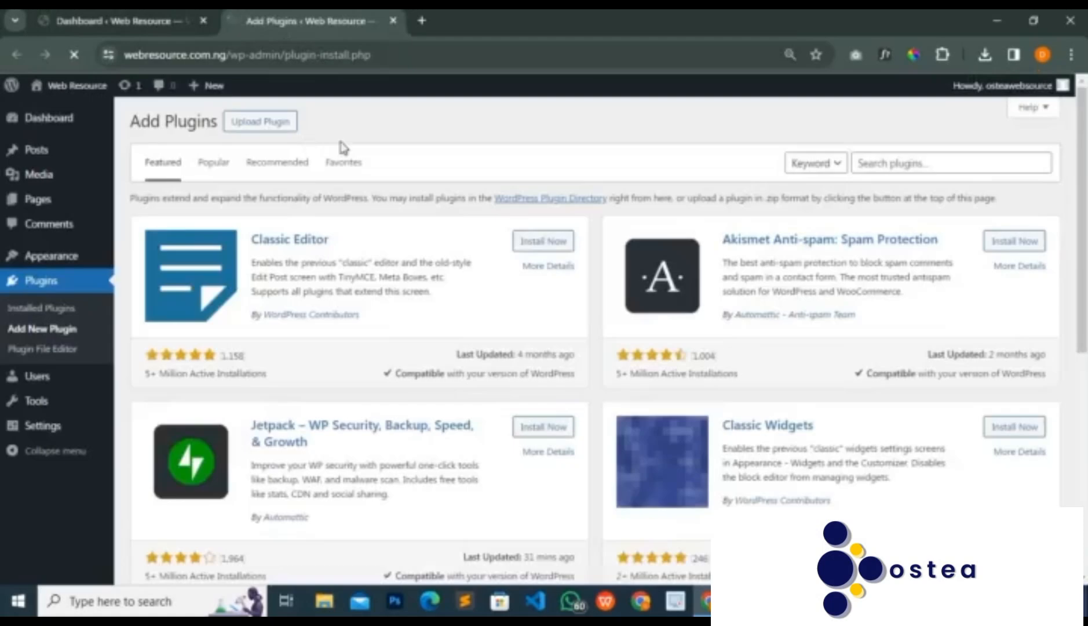
Search the plugin directory for "whatsapp"
{"action": "left_click", "coordinate": [891, 165]}
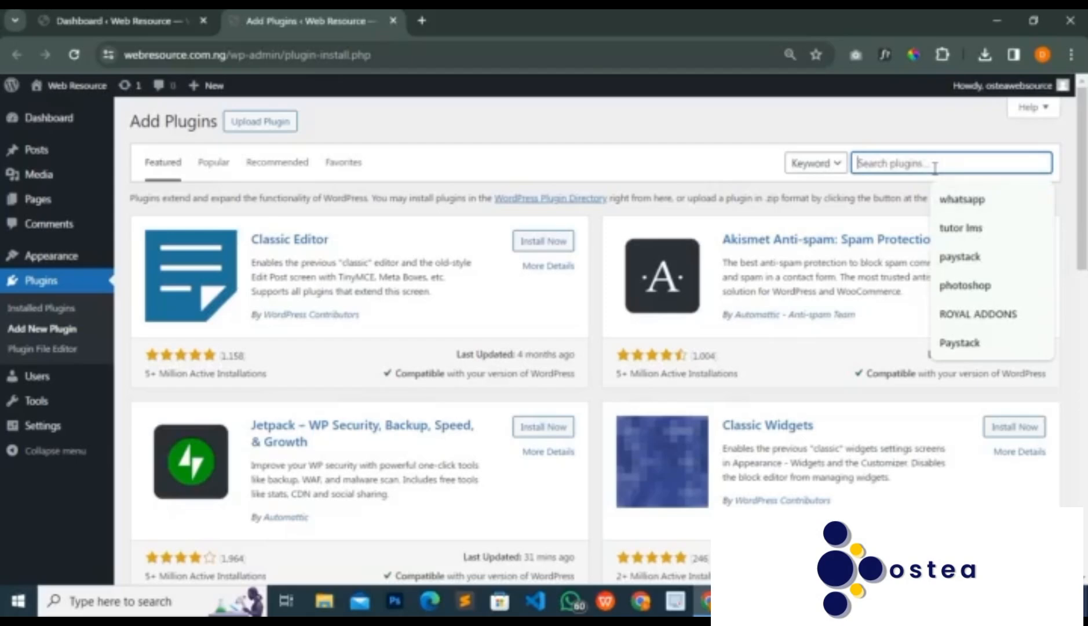
{"action": "left_click", "coordinate": [950, 198]}
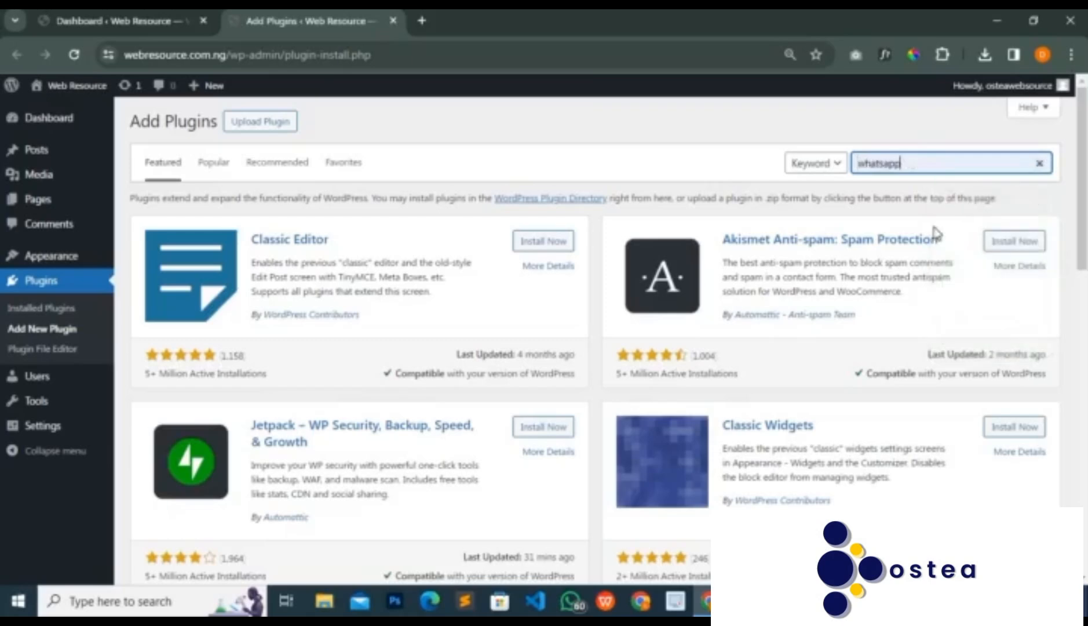
{"action": "key", "text": "Return"}
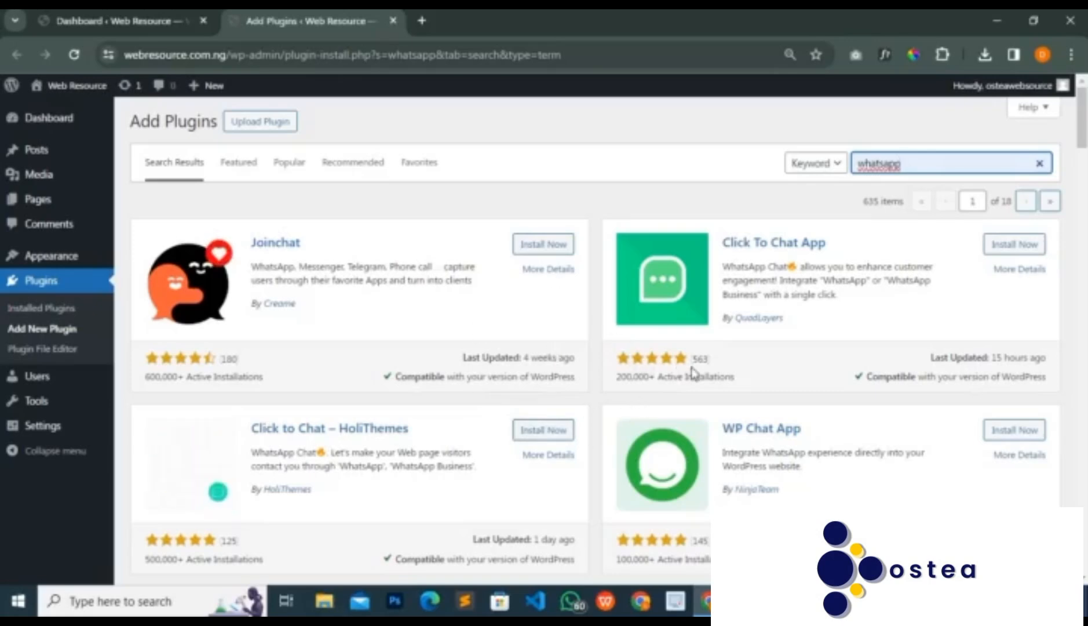
Browse the WhatsApp plugin results and install the WP Chat App plugin by NinjaTeam
{"action": "scroll", "coordinate": [691, 371], "scroll_direction": "down", "scroll_amount": 1}
{"action": "scroll", "coordinate": [798, 284], "scroll_direction": "up", "scroll_amount": 1}
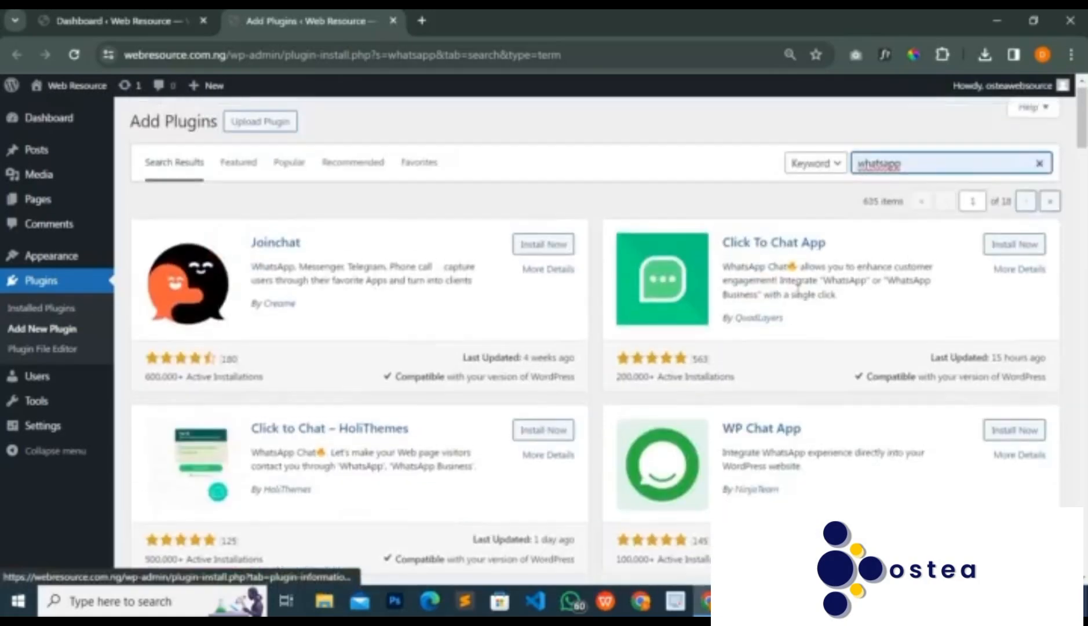
{"action": "scroll", "coordinate": [704, 339], "scroll_direction": "down", "scroll_amount": 2}
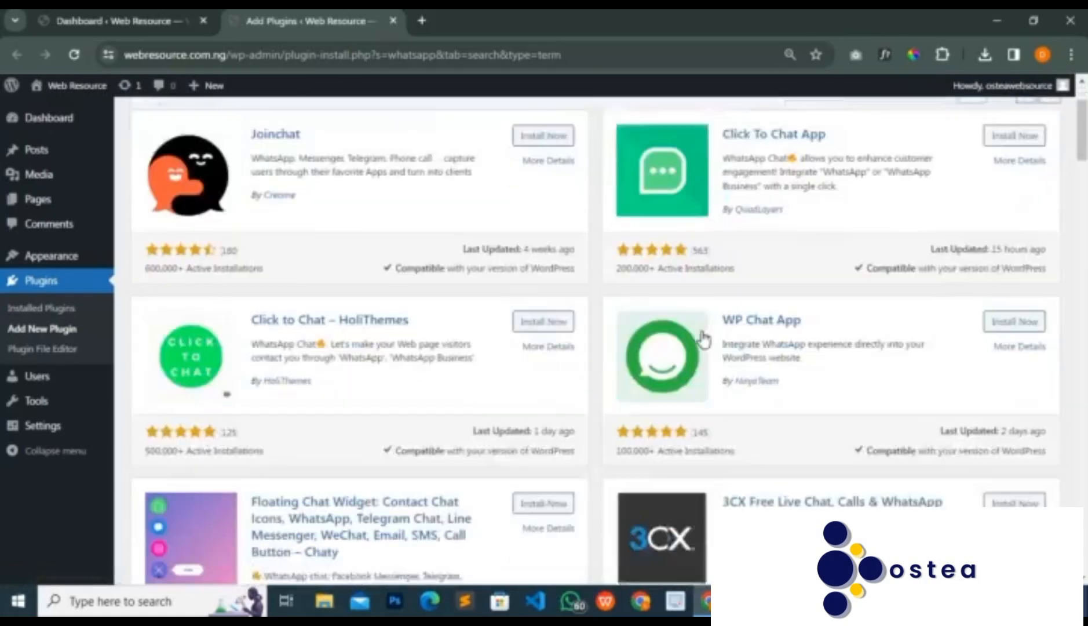
{"action": "scroll", "coordinate": [703, 339], "scroll_direction": "down", "scroll_amount": 6}
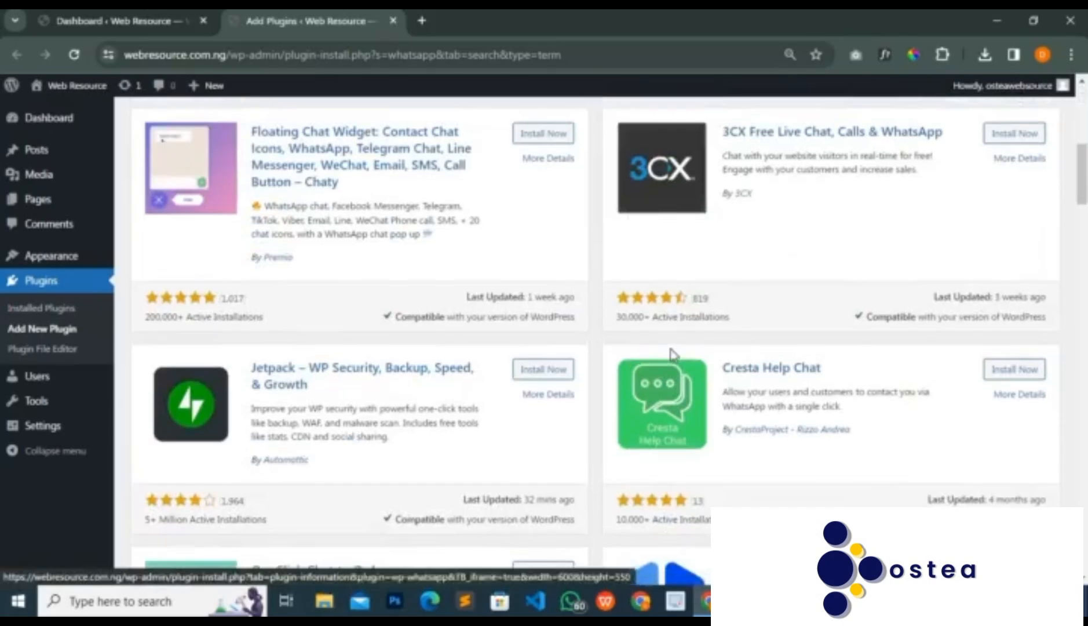
{"action": "scroll", "coordinate": [672, 354], "scroll_direction": "down", "scroll_amount": 2}
{"action": "scroll", "coordinate": [673, 342], "scroll_direction": "up", "scroll_amount": 10}
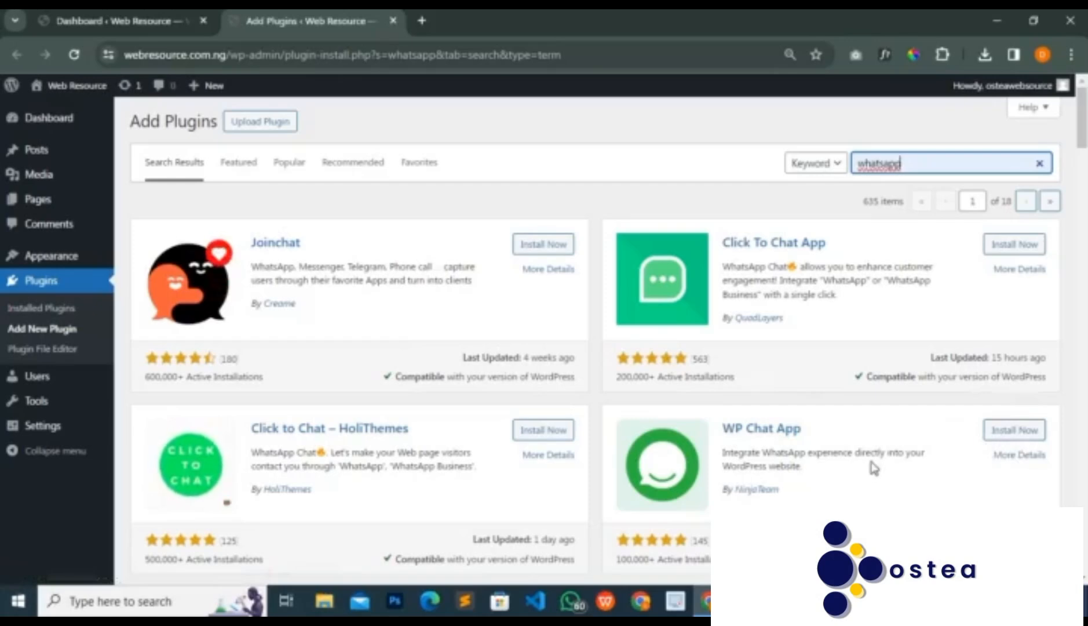
{"action": "left_click", "coordinate": [998, 438]}
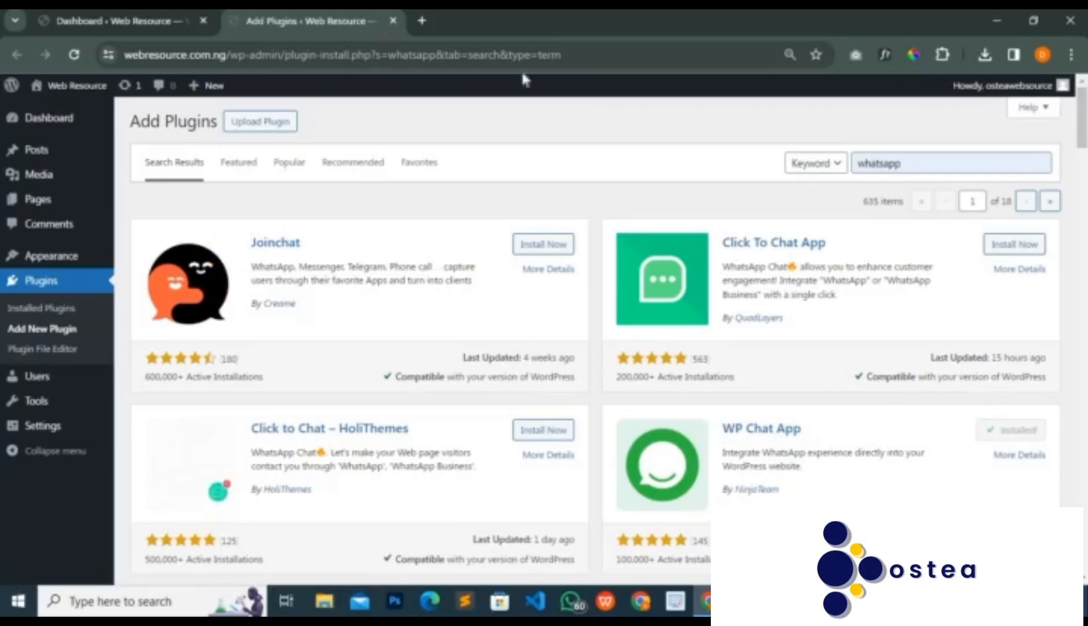
Open the Installed Plugins page in a new browser tab from the Dashboard and close the Add Plugins tab
{"action": "left_click", "coordinate": [157, 21]}
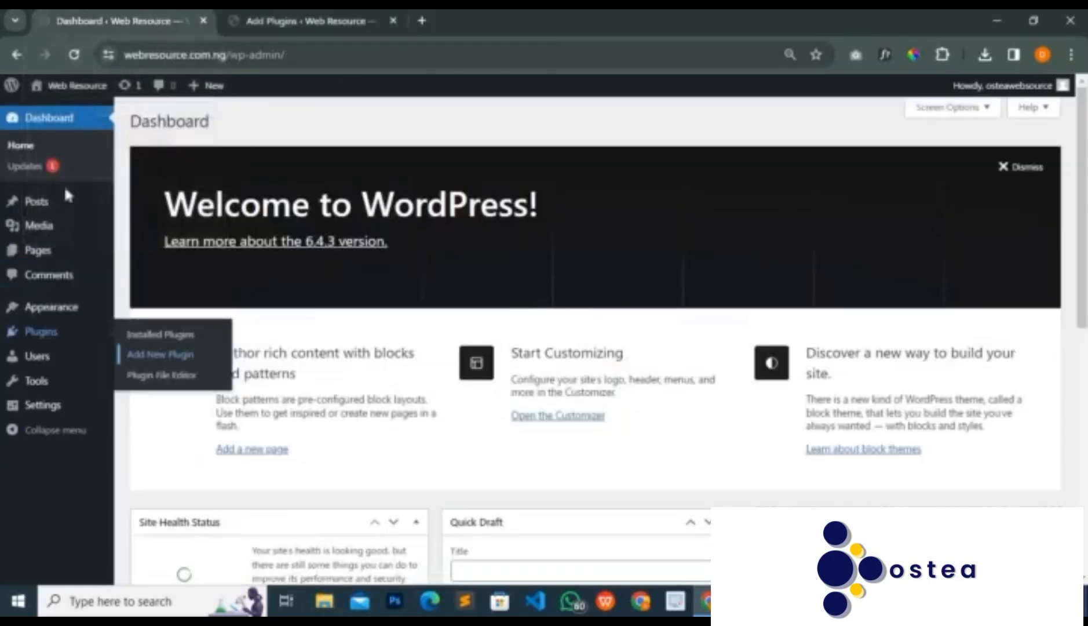
{"action": "right_click", "coordinate": [152, 343]}
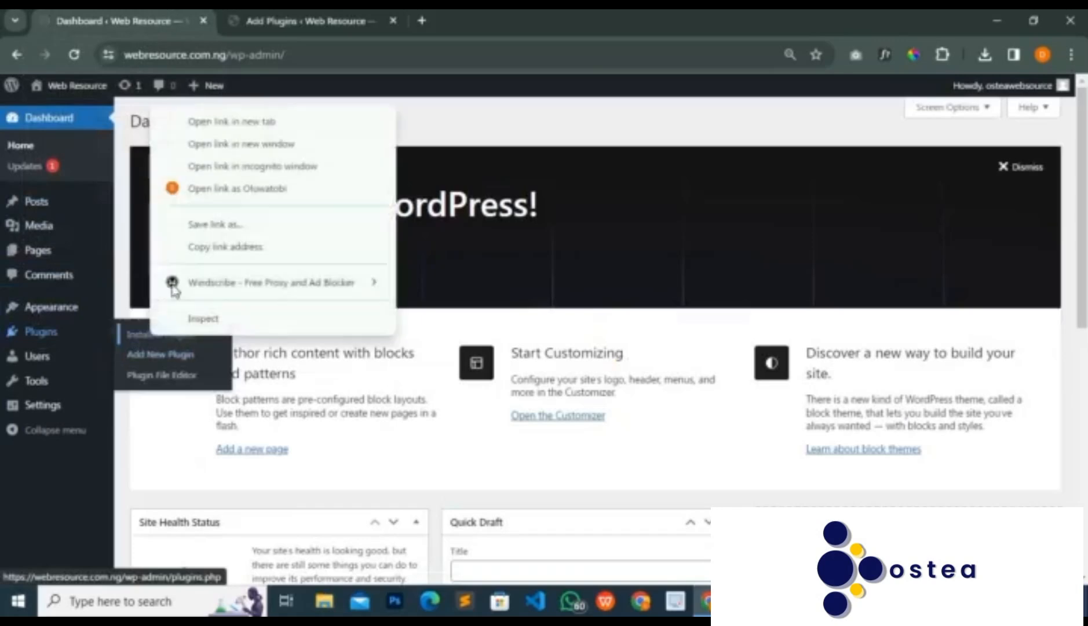
{"action": "left_click", "coordinate": [259, 121]}
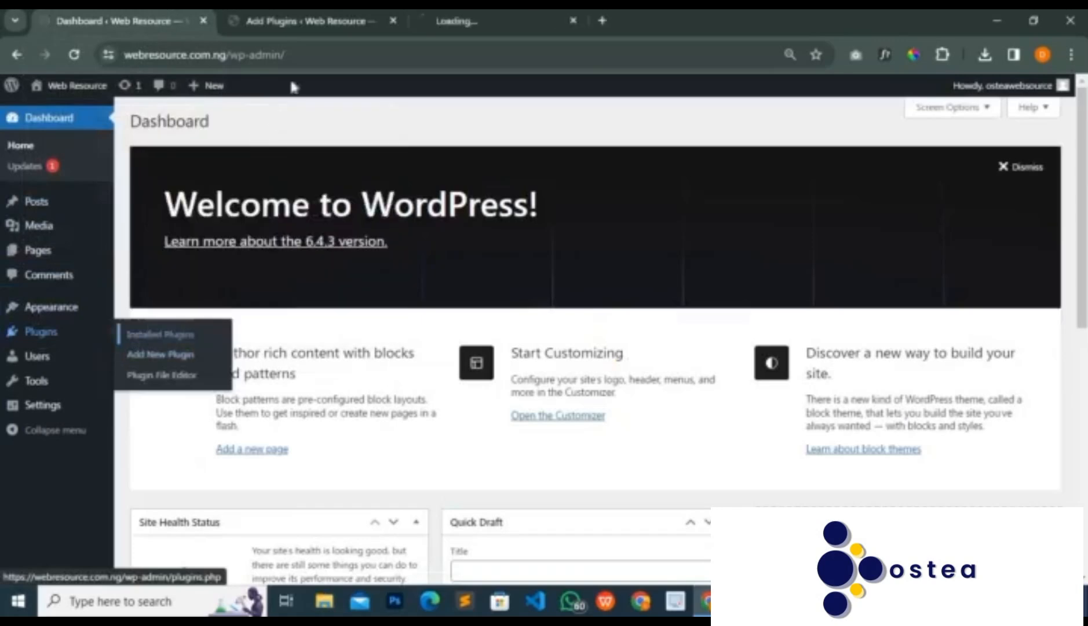
{"action": "left_click", "coordinate": [394, 22]}
{"action": "left_click", "coordinate": [362, 22]}
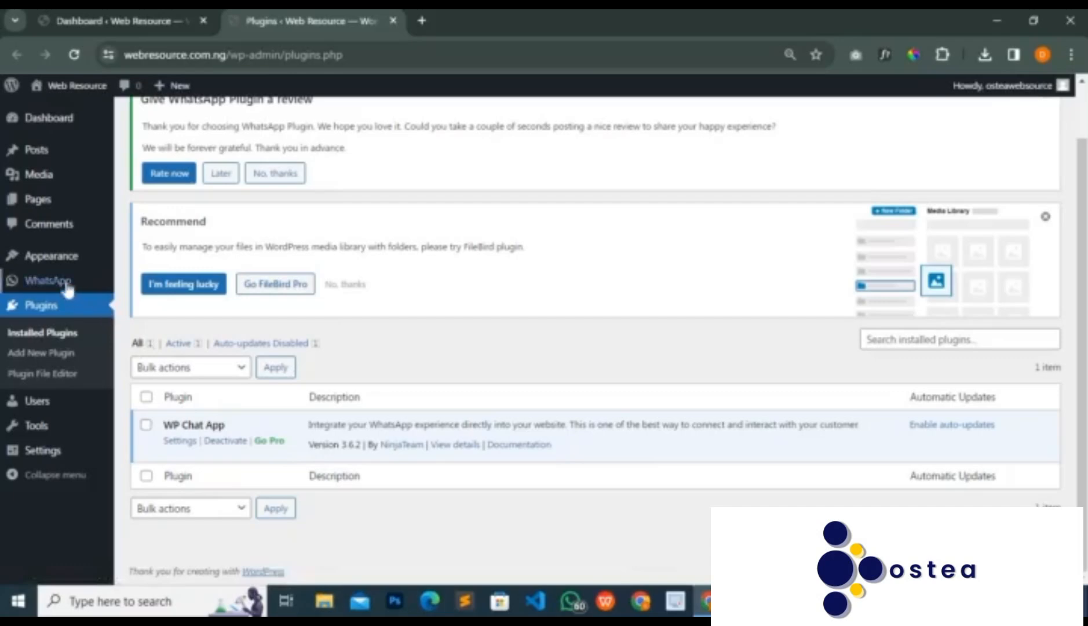
Check the course content image for the next topic and minimize it
{"action": "mouse_move", "coordinate": [64, 284]}
{"action": "key", "text": "alt+Tab"}
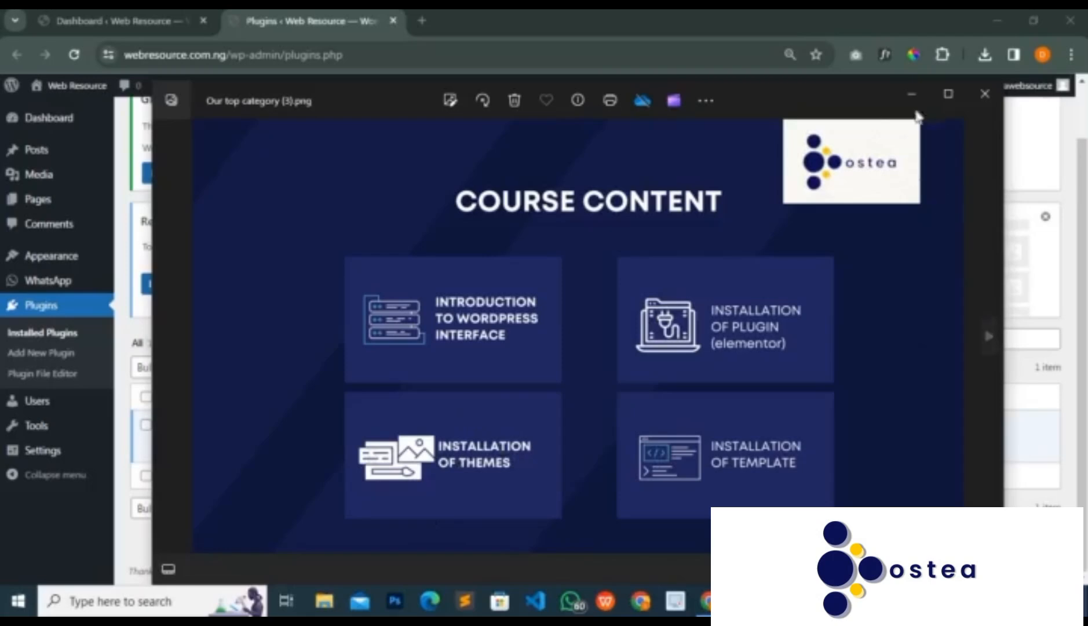
{"action": "left_click", "coordinate": [911, 95]}
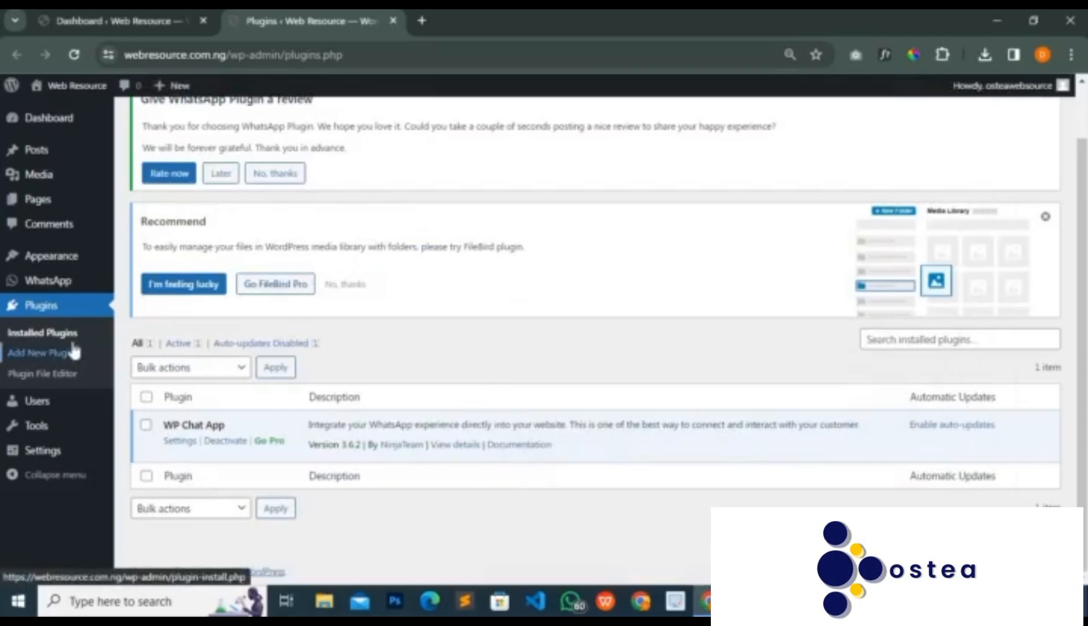
Open the Themes page in a new browser tab and close the Plugins tab
{"action": "scroll", "coordinate": [72, 351], "scroll_direction": "up", "scroll_amount": 1}
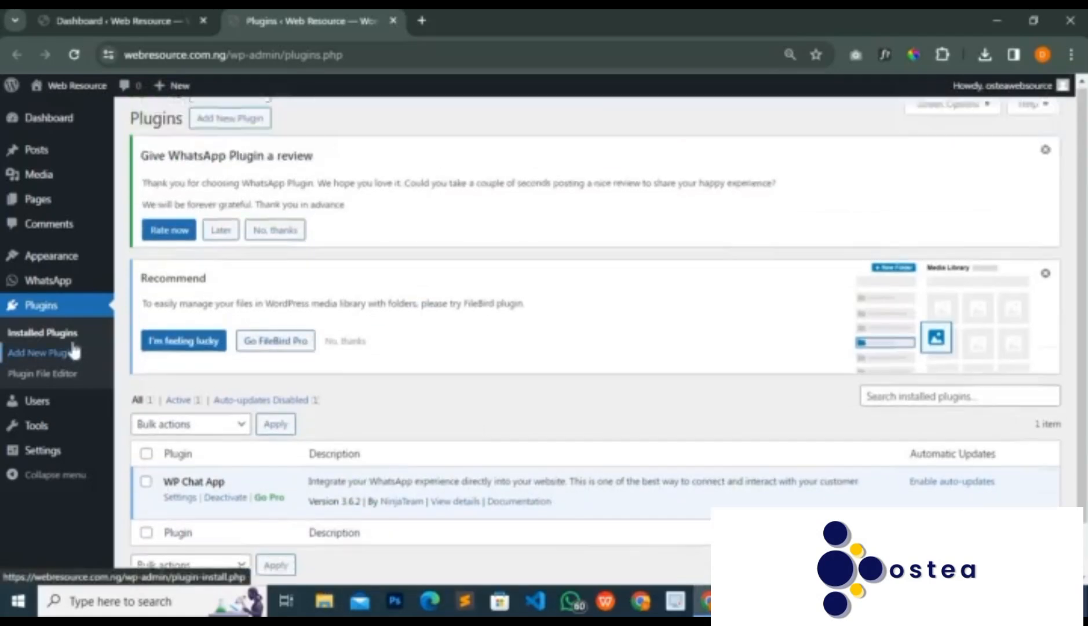
{"action": "mouse_move", "coordinate": [72, 259]}
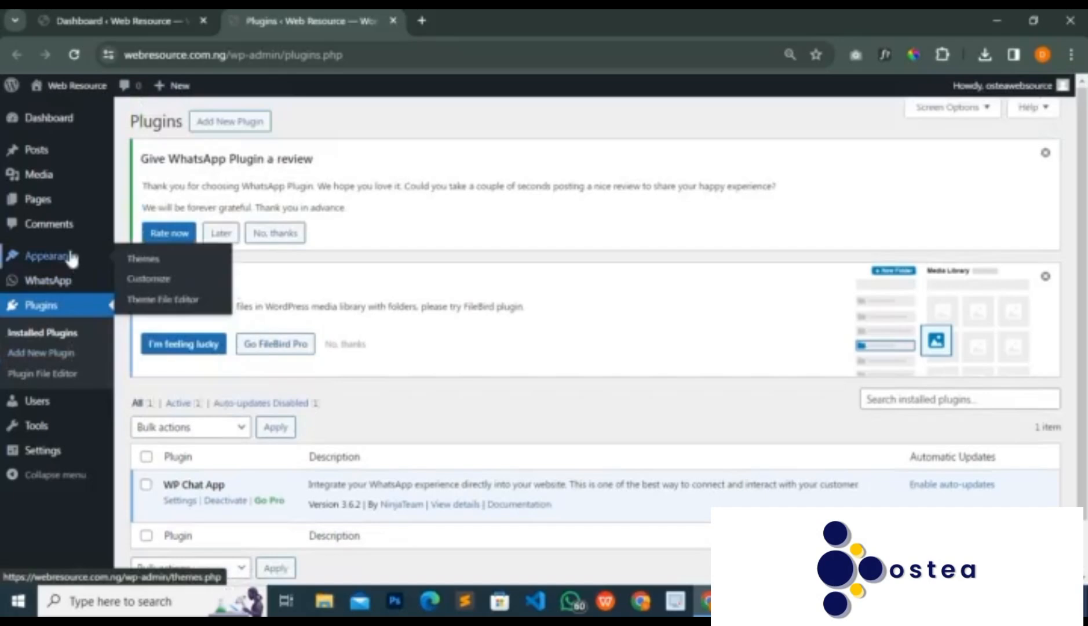
{"action": "right_click", "coordinate": [149, 257]}
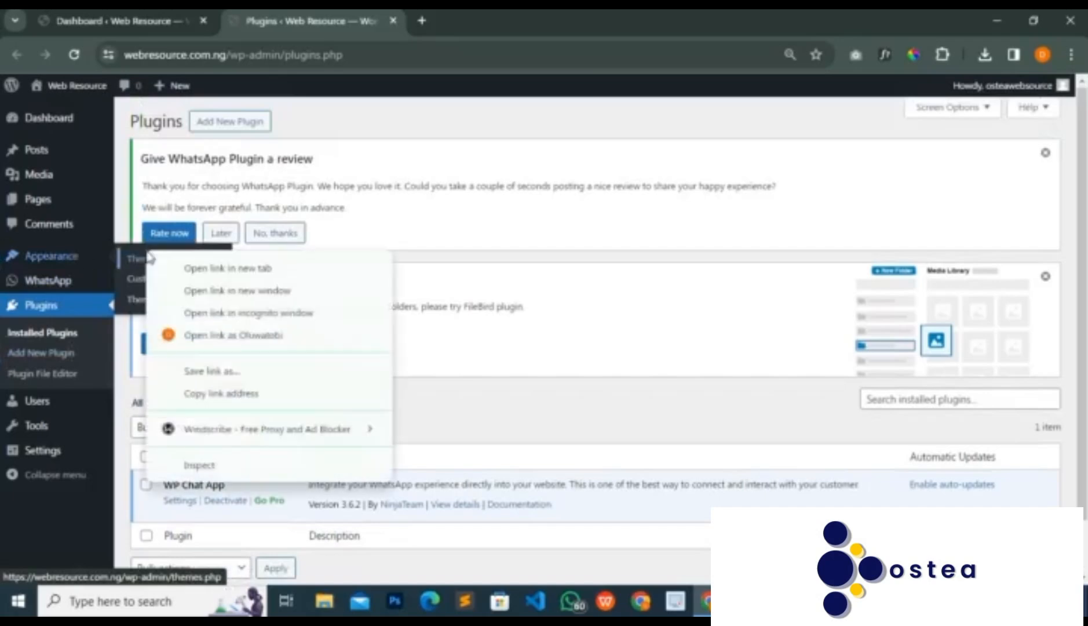
{"action": "left_click", "coordinate": [192, 267]}
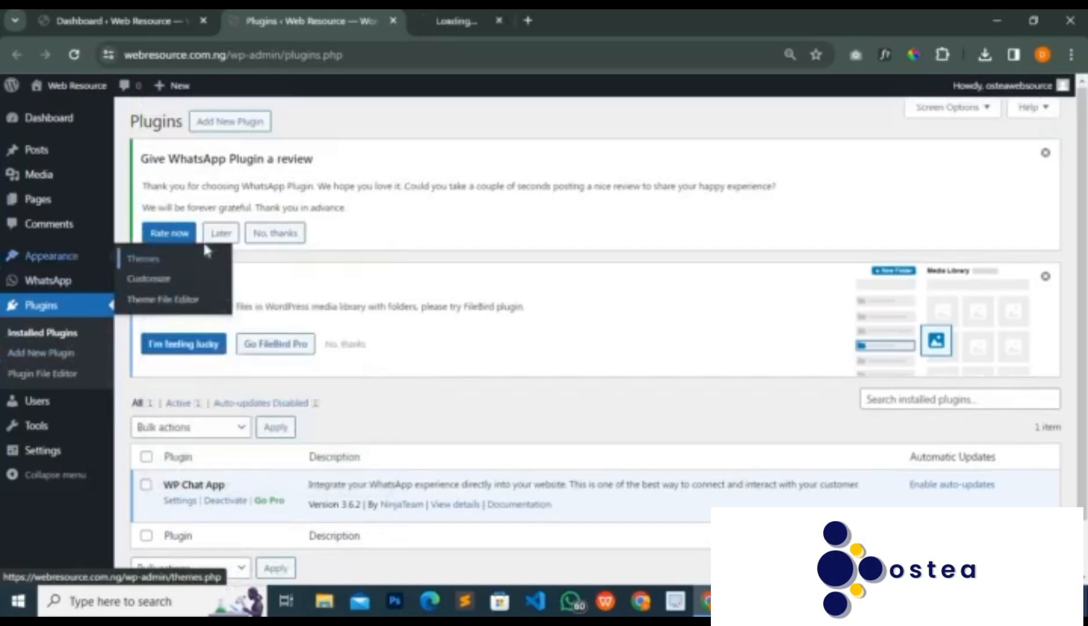
{"action": "left_click", "coordinate": [393, 21]}
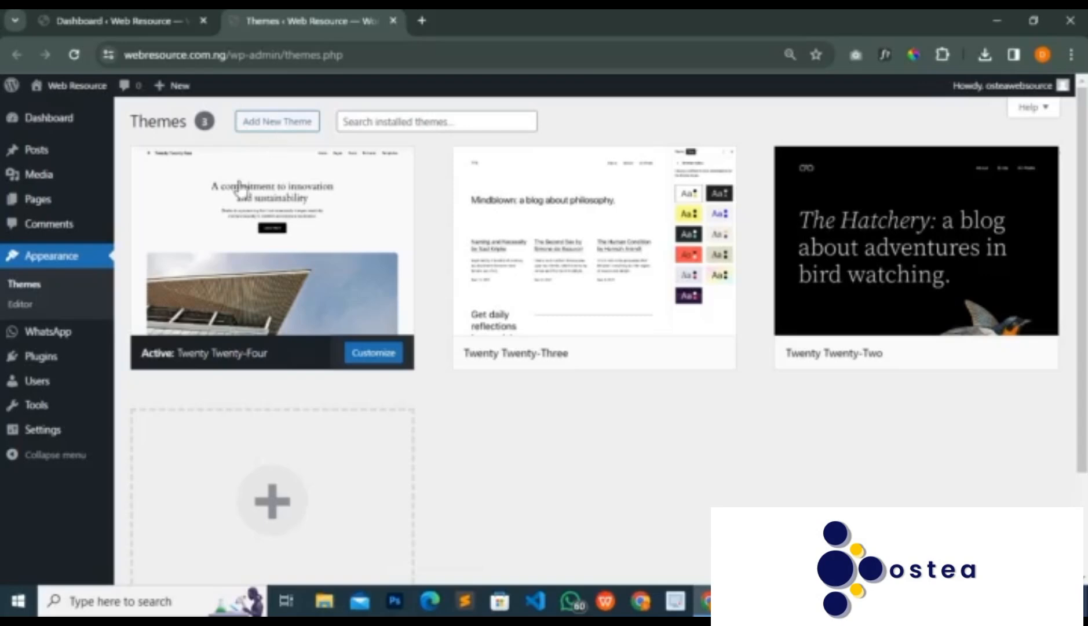
Open the Add Themes page and look through the popular themes
{"action": "mouse_move", "coordinate": [163, 271]}
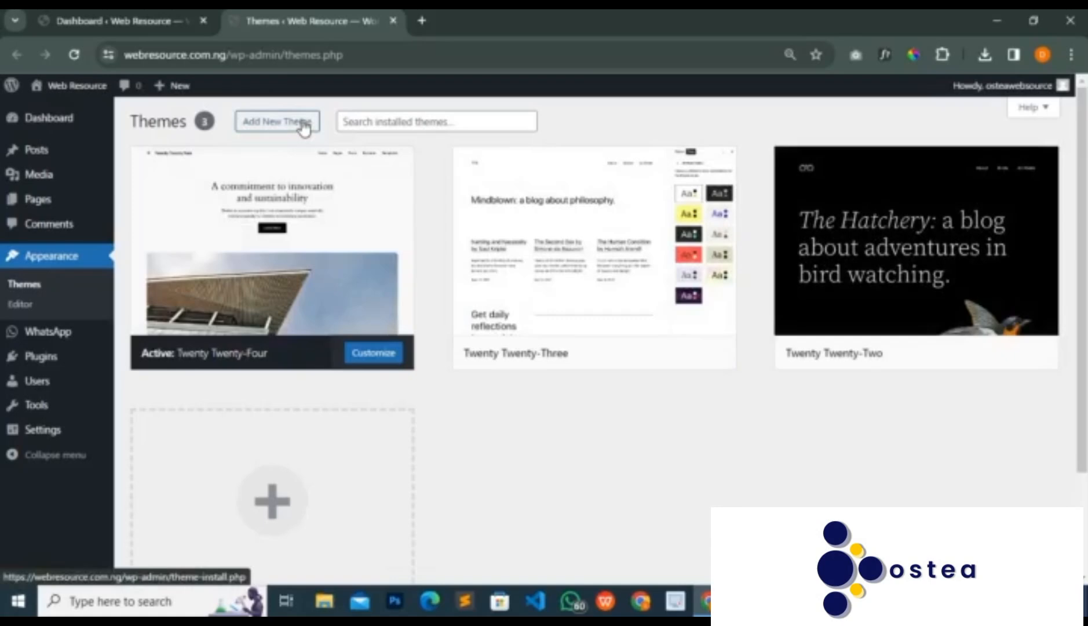
{"action": "left_click", "coordinate": [303, 129]}
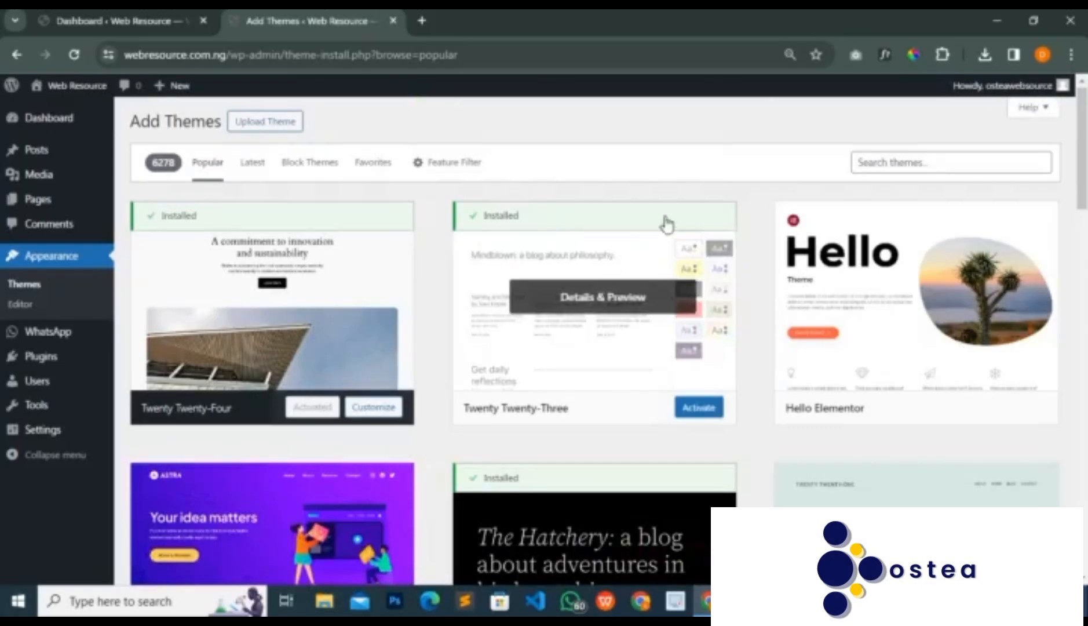
{"action": "scroll", "coordinate": [650, 251], "scroll_direction": "down", "scroll_amount": 13}
{"action": "scroll", "coordinate": [648, 258], "scroll_direction": "down", "scroll_amount": 17}
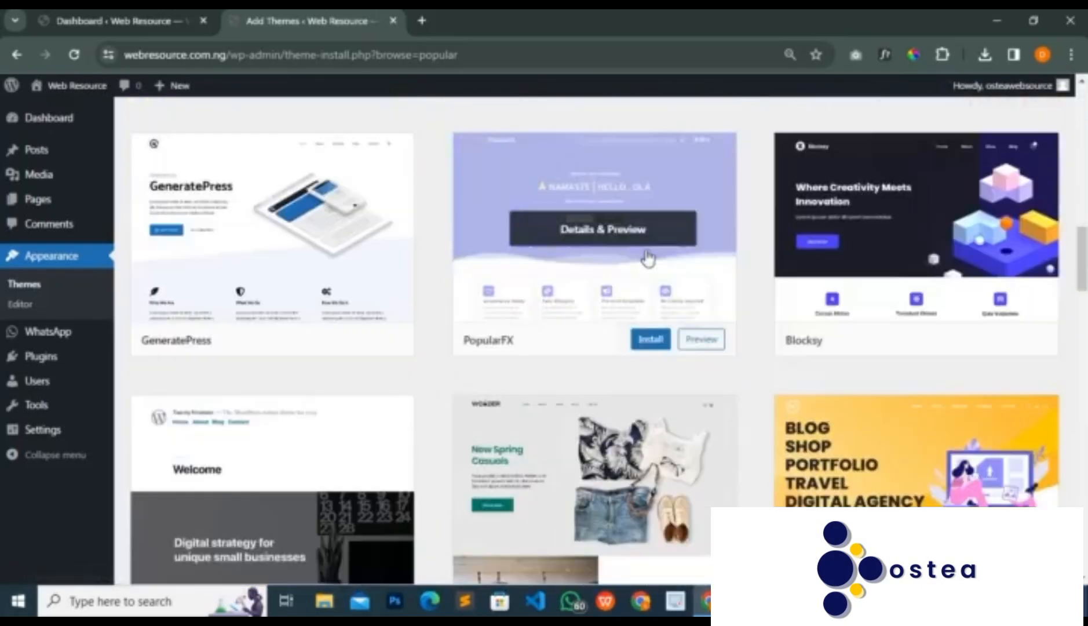
{"action": "scroll", "coordinate": [648, 259], "scroll_direction": "down", "scroll_amount": 4}
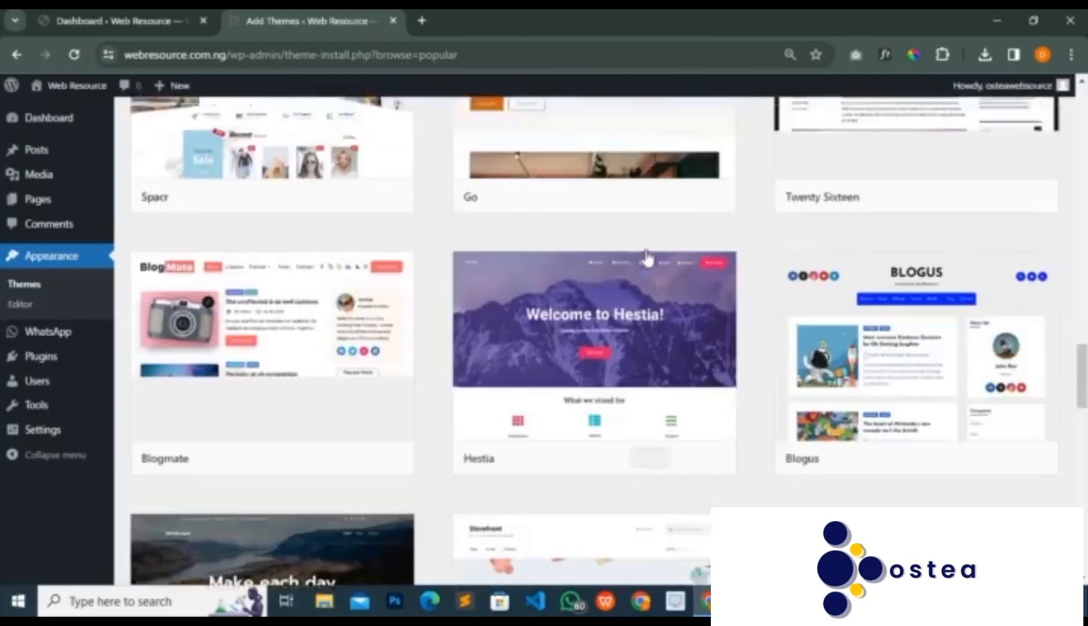
{"action": "scroll", "coordinate": [640, 260], "scroll_direction": "up", "scroll_amount": 20}
{"action": "scroll", "coordinate": [642, 258], "scroll_direction": "up", "scroll_amount": 12}
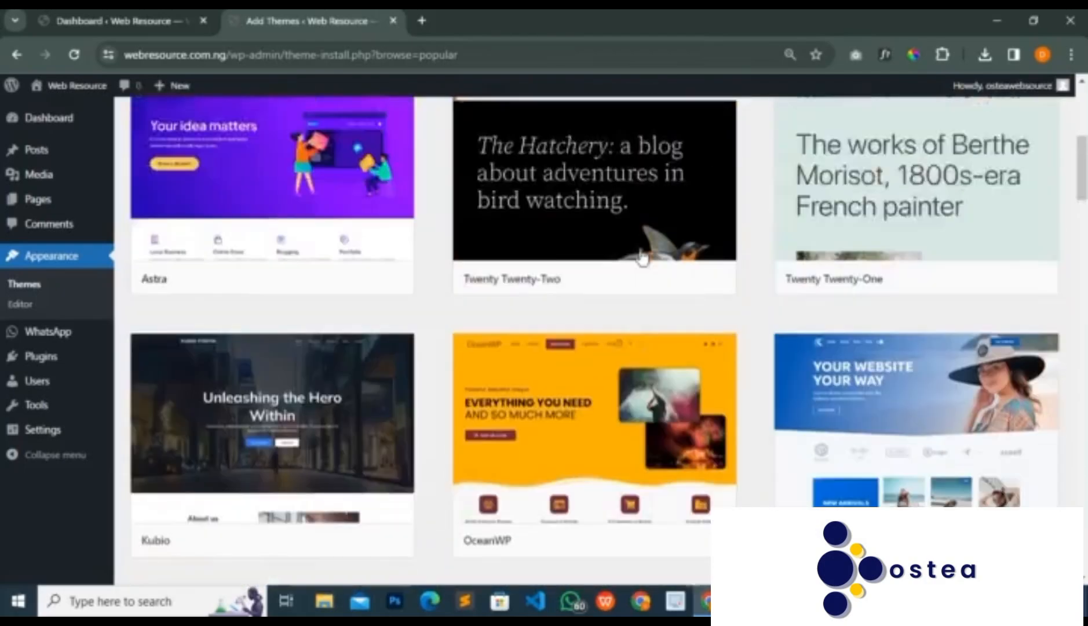
Search the theme directory for "astra", then install and activate the Astra theme
{"action": "left_click", "coordinate": [923, 163]}
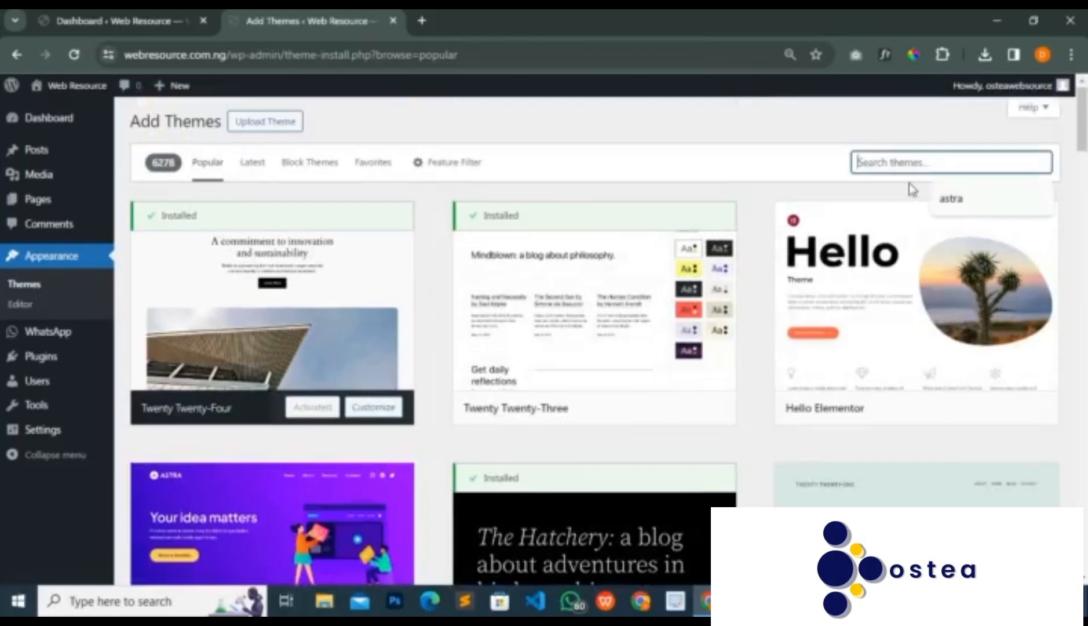
{"action": "left_click", "coordinate": [950, 192]}
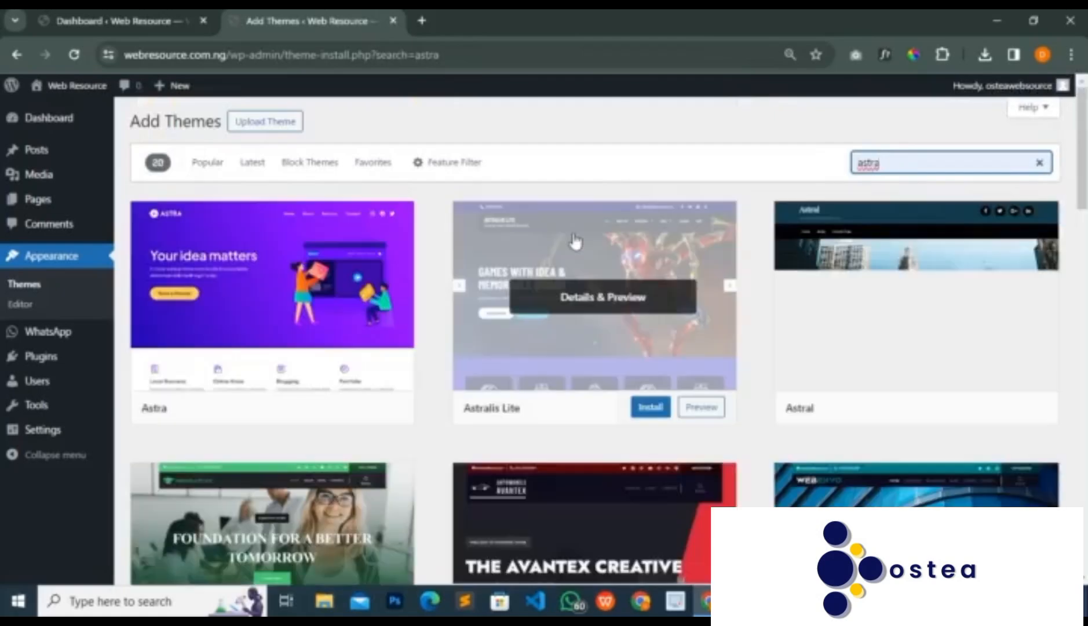
{"action": "mouse_move", "coordinate": [213, 345]}
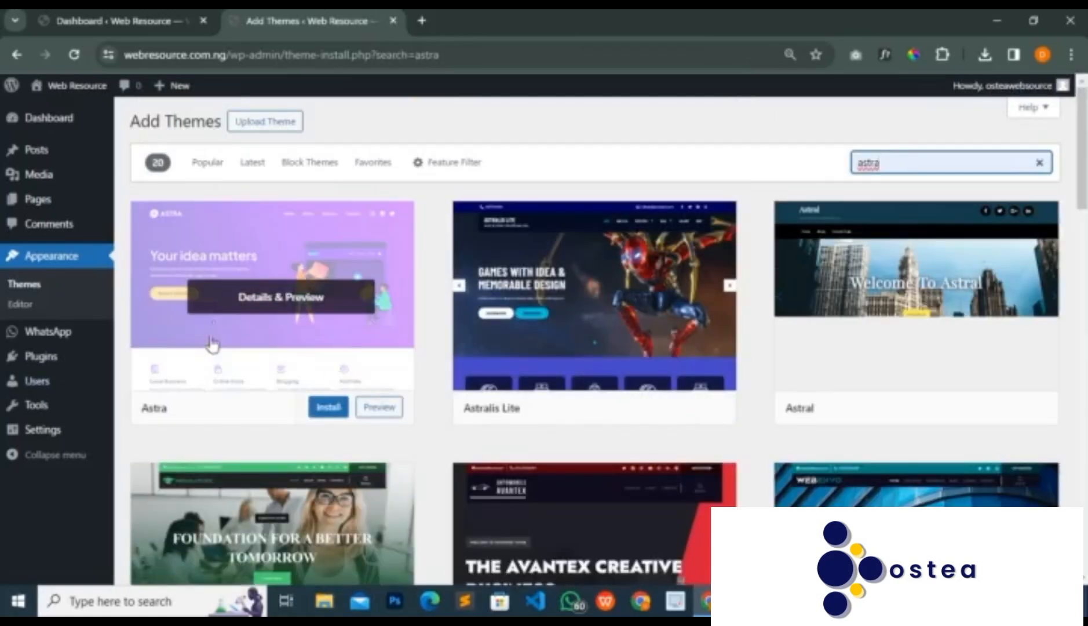
{"action": "left_click", "coordinate": [330, 407]}
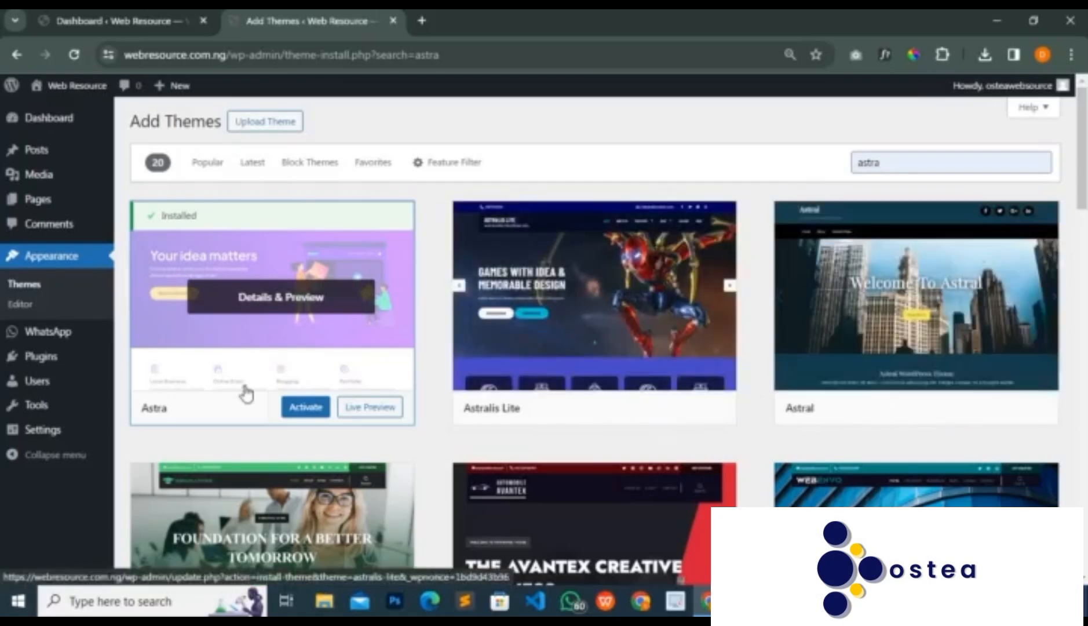
{"action": "left_click", "coordinate": [306, 409]}
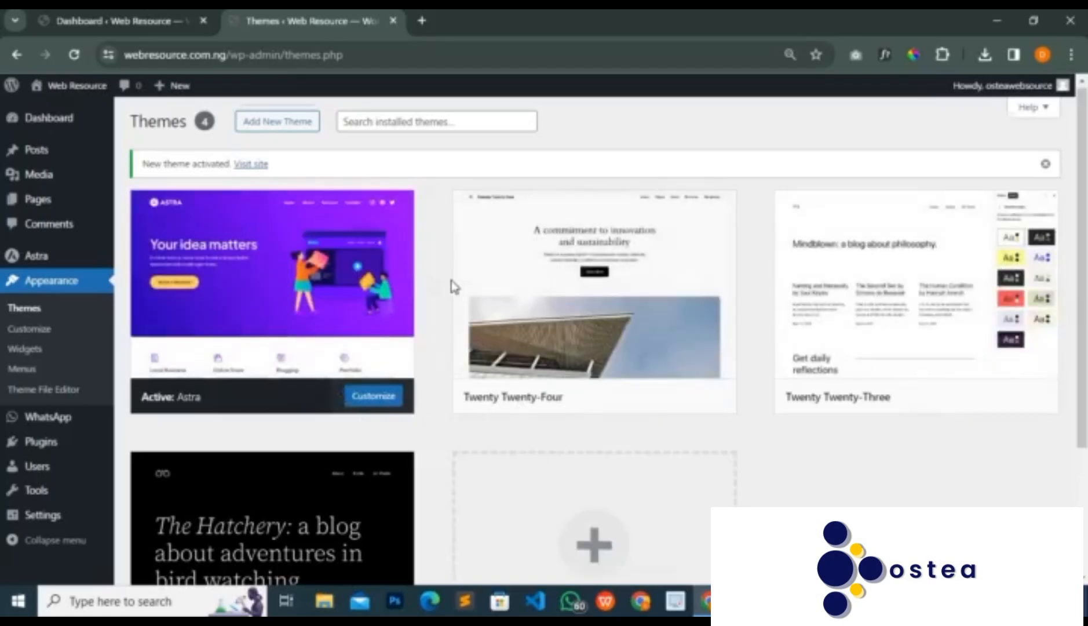
Review the installed themes and go back to the original Themes page in the browser history
{"action": "scroll", "coordinate": [453, 286], "scroll_direction": "down", "scroll_amount": 1}
{"action": "scroll", "coordinate": [427, 447], "scroll_direction": "up", "scroll_amount": 1}
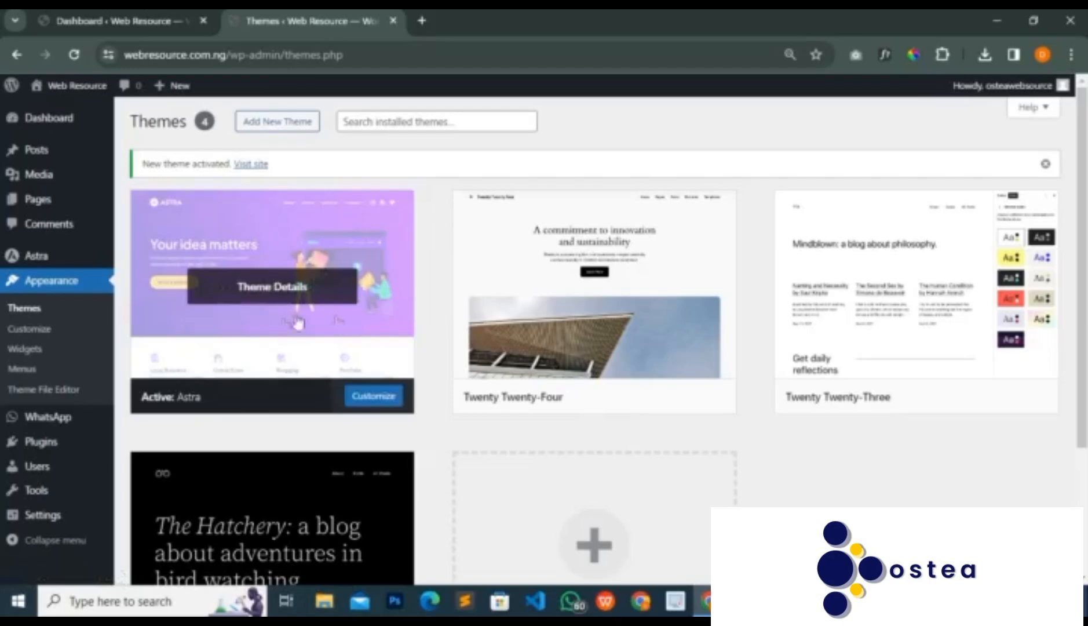
{"action": "mouse_move", "coordinate": [39, 261]}
{"action": "key", "text": "alt+Left"}
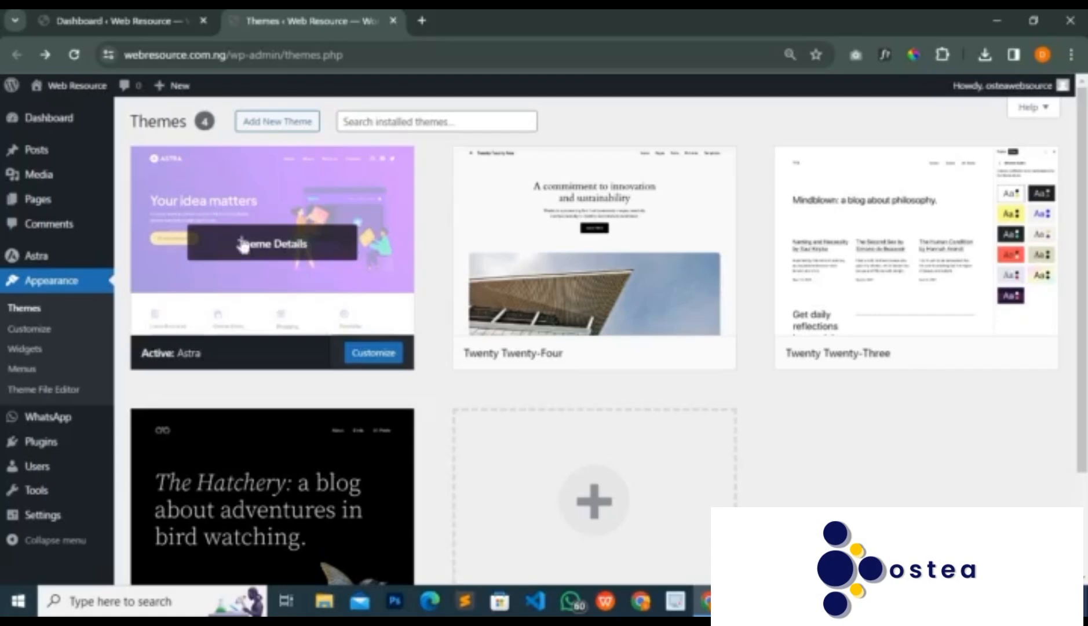
Open the Astra dashboard in a new browser tab and go to its Starter Templates page
{"action": "mouse_move", "coordinate": [85, 260]}
{"action": "mouse_move", "coordinate": [90, 261]}
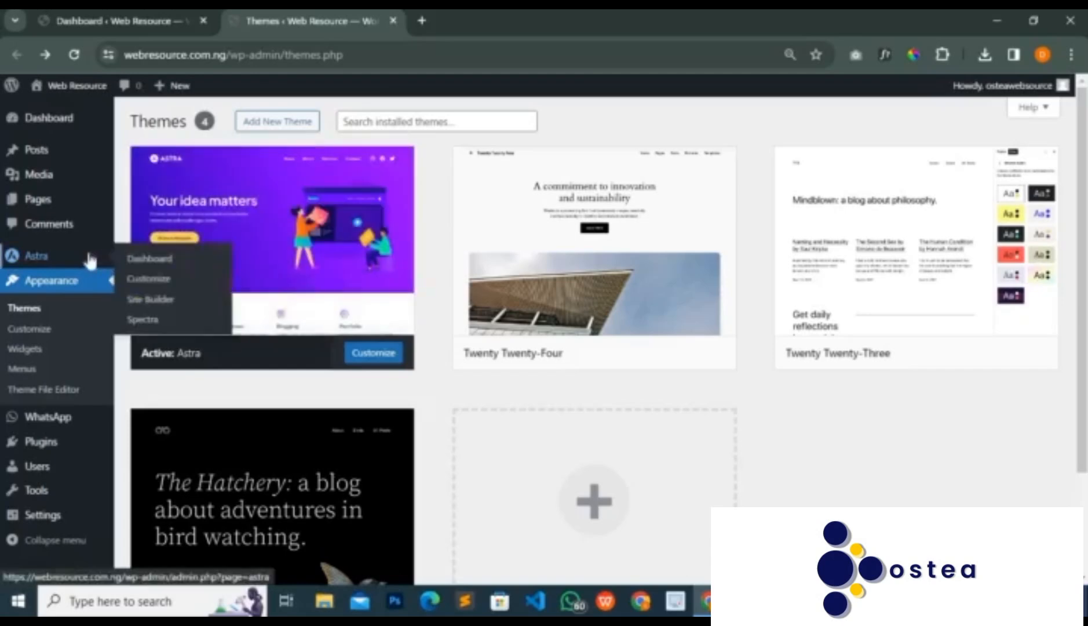
{"action": "right_click", "coordinate": [145, 262]}
{"action": "left_click", "coordinate": [190, 271]}
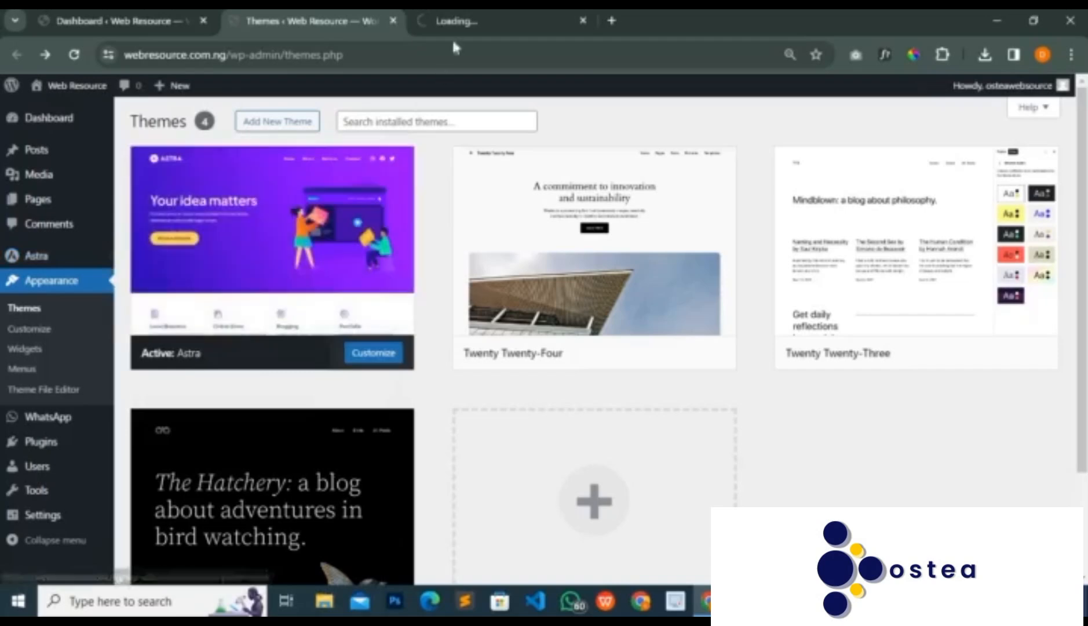
{"action": "left_click", "coordinate": [459, 21]}
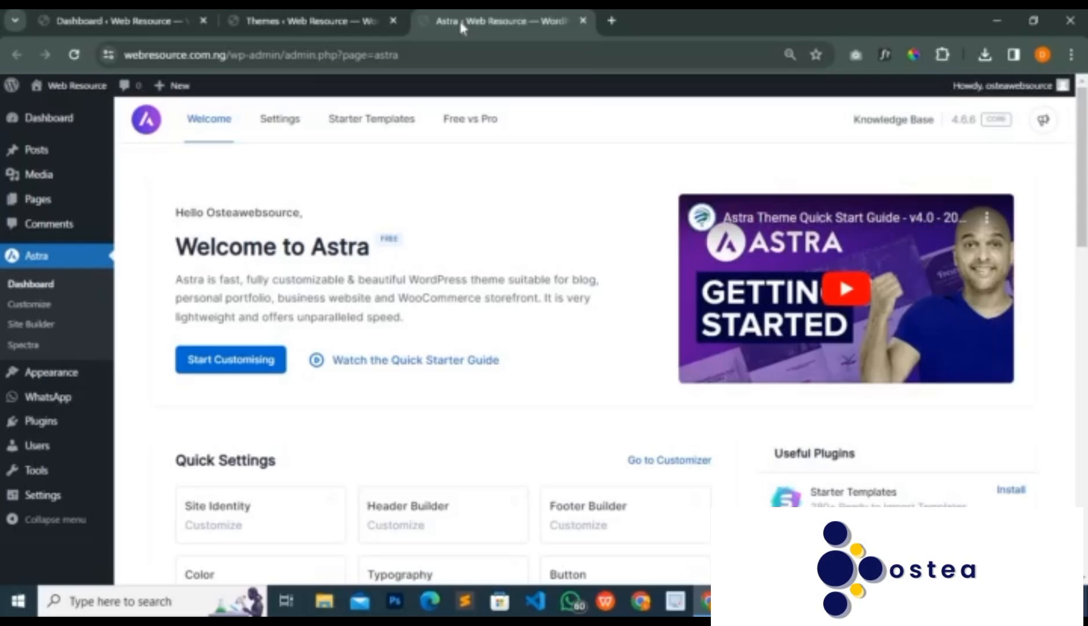
{"action": "left_click", "coordinate": [404, 118]}
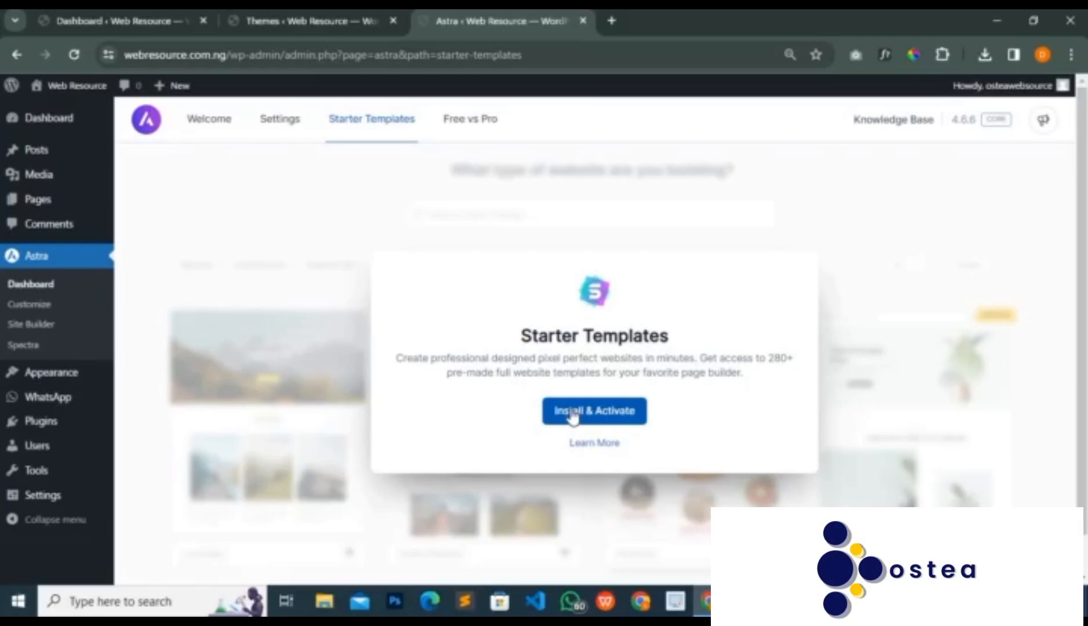
Install and activate Starter Templates, and choose to build the website with the Classic Starter Templates
{"action": "left_click", "coordinate": [572, 415]}
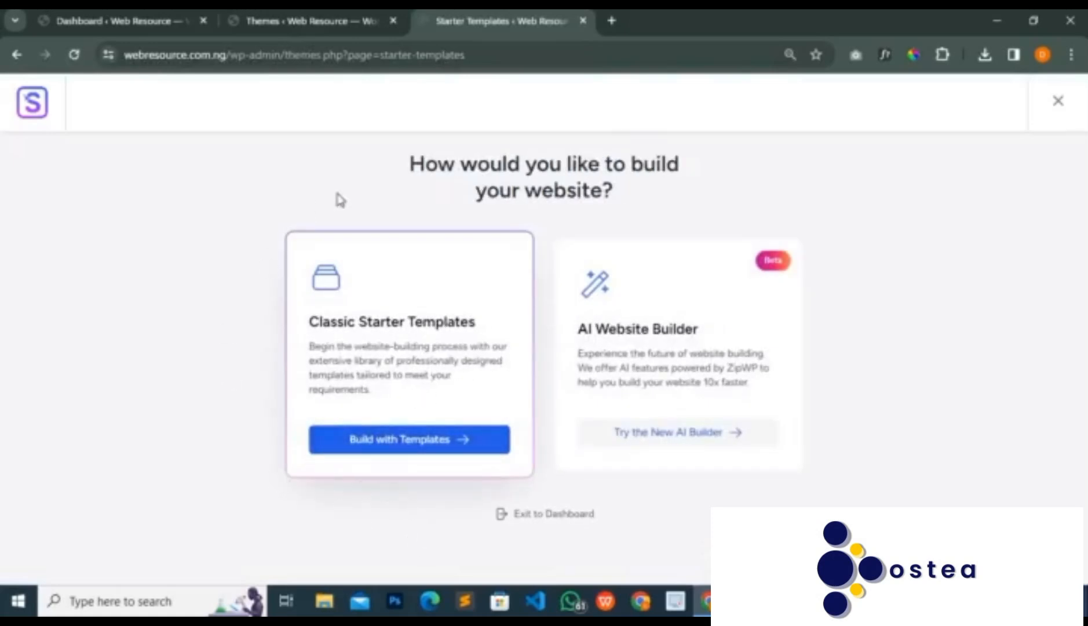
{"action": "left_click", "coordinate": [398, 446]}
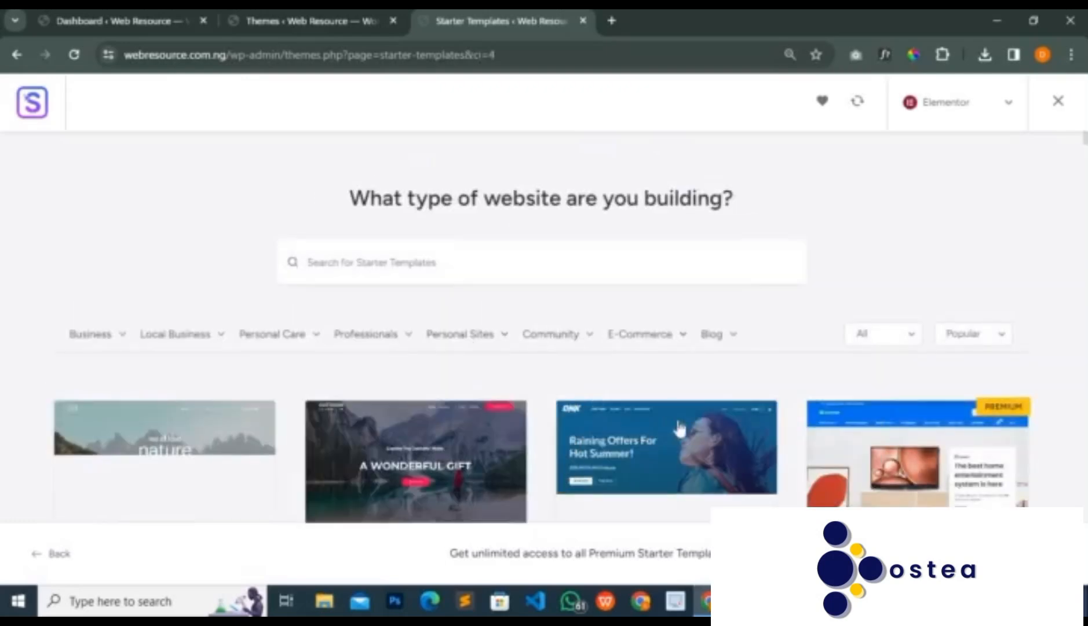
Look through the first rows of Elementor starter templates in the gallery
{"action": "scroll", "coordinate": [679, 429], "scroll_direction": "down", "scroll_amount": 10}
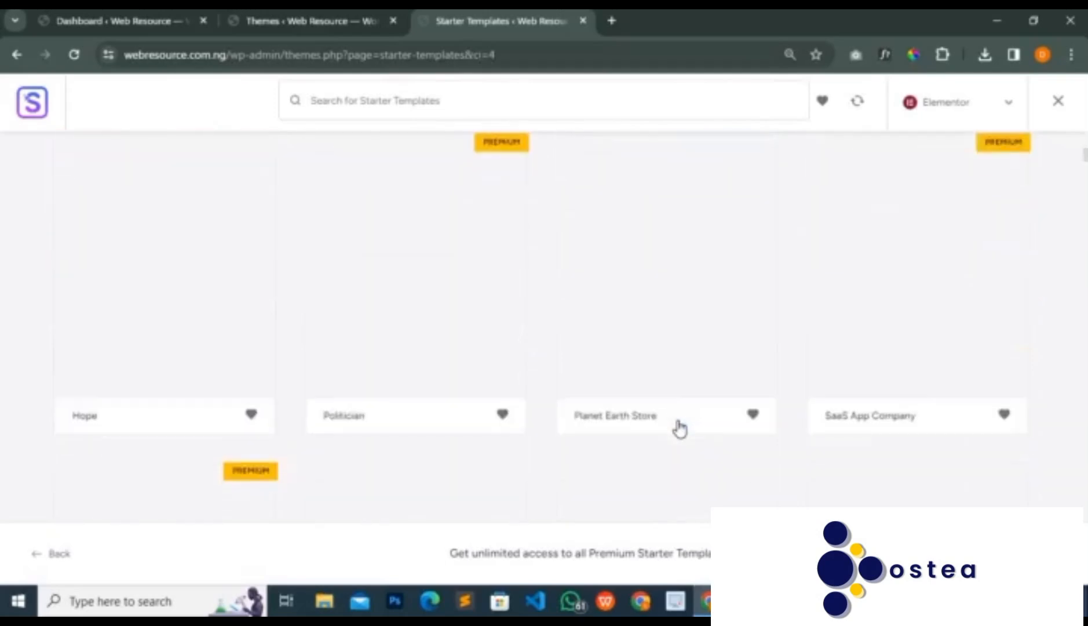
{"action": "scroll", "coordinate": [679, 429], "scroll_direction": "down", "scroll_amount": 6}
{"action": "scroll", "coordinate": [679, 428], "scroll_direction": "up", "scroll_amount": 2}
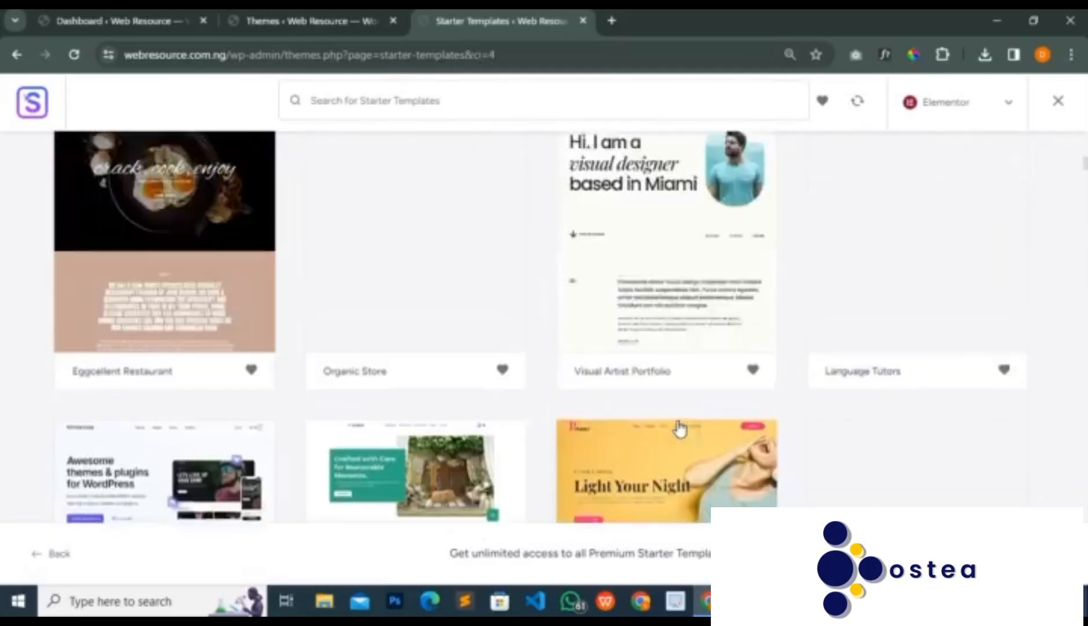
{"action": "scroll", "coordinate": [678, 429], "scroll_direction": "up", "scroll_amount": 8}
{"action": "scroll", "coordinate": [679, 428], "scroll_direction": "up", "scroll_amount": 4}
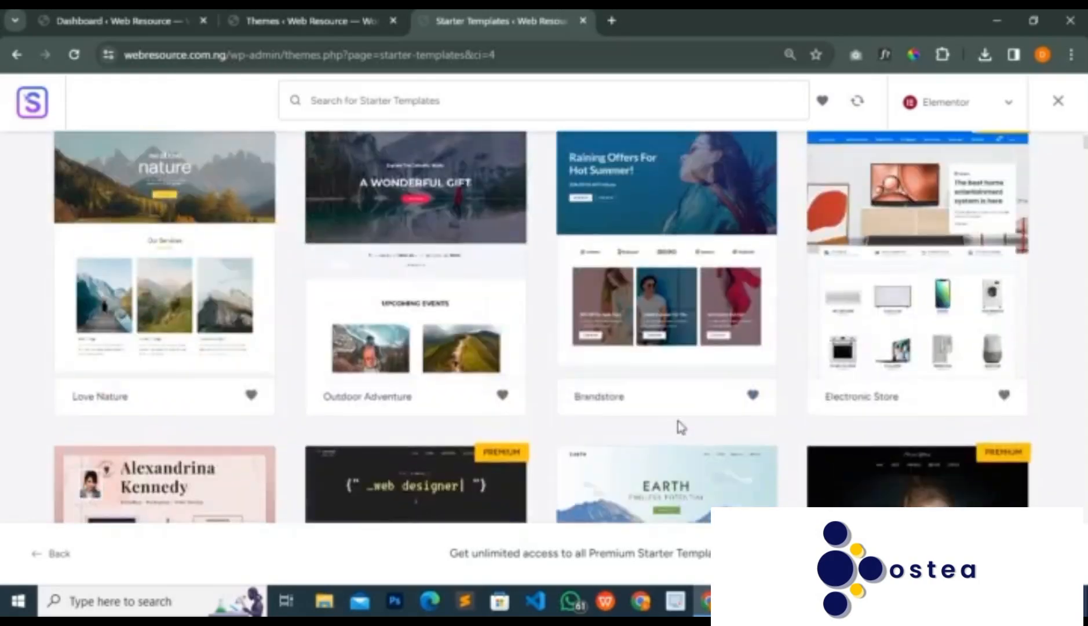
{"action": "scroll", "coordinate": [679, 428], "scroll_direction": "up", "scroll_amount": 5}
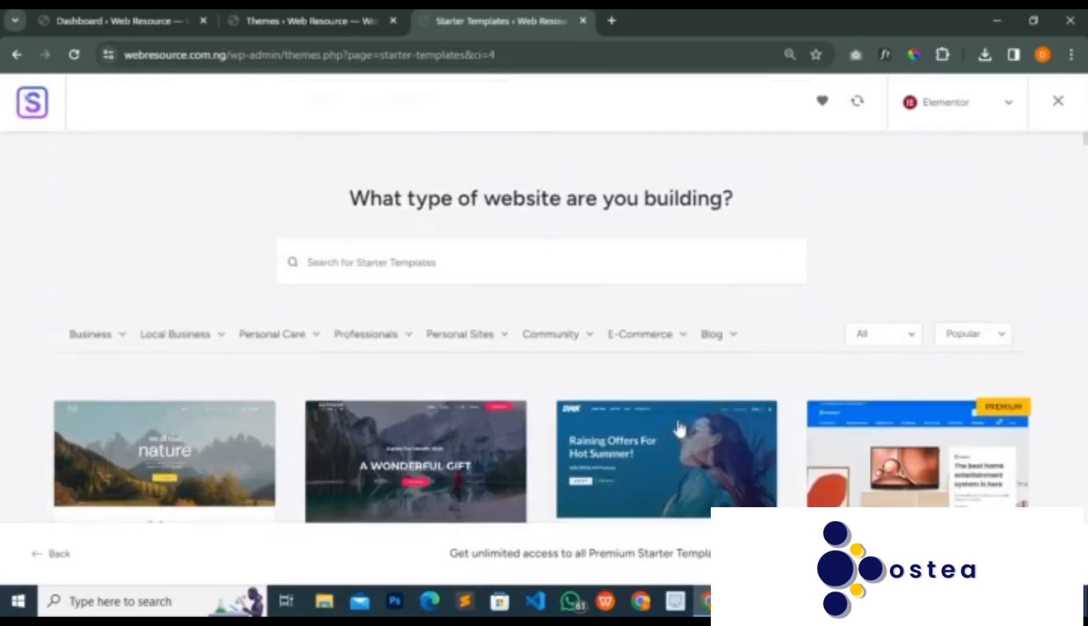
{"action": "scroll", "coordinate": [679, 428], "scroll_direction": "down", "scroll_amount": 5}
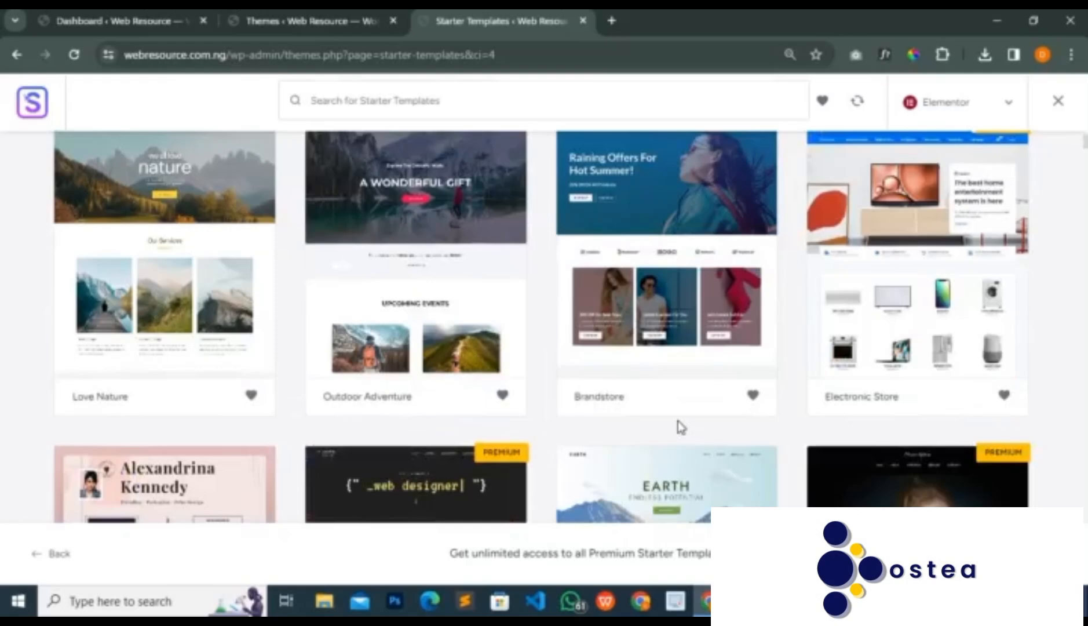
{"action": "scroll", "coordinate": [679, 429], "scroll_direction": "up", "scroll_amount": 5}
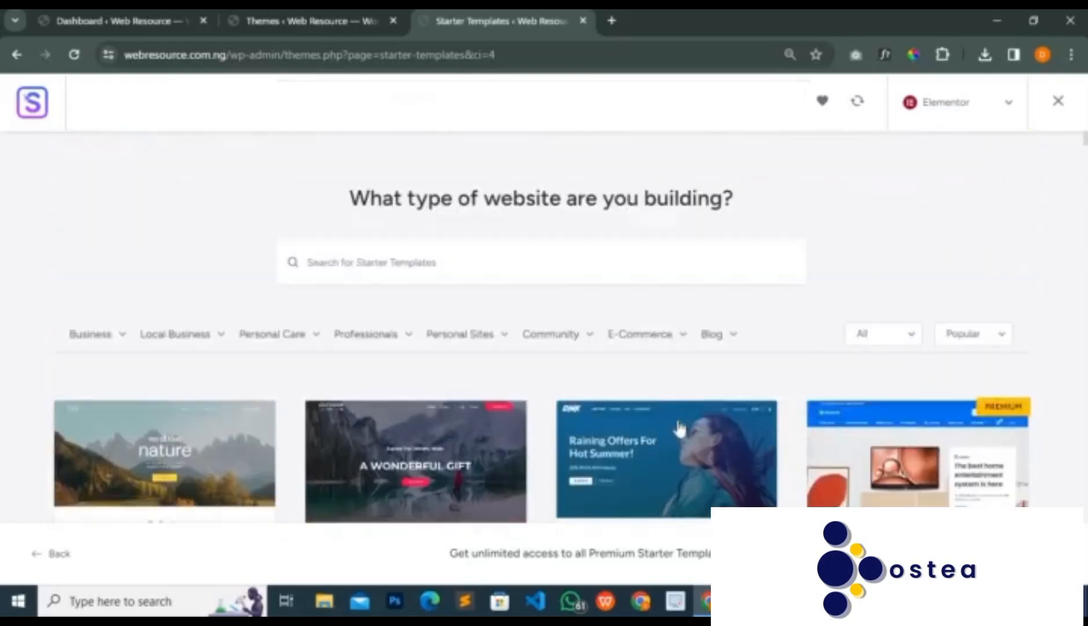
Look over the subcategories of the template categories, including Business, Local Business, Personal Care, Professionals, E-Commerce and Blog
{"action": "mouse_move", "coordinate": [139, 341]}
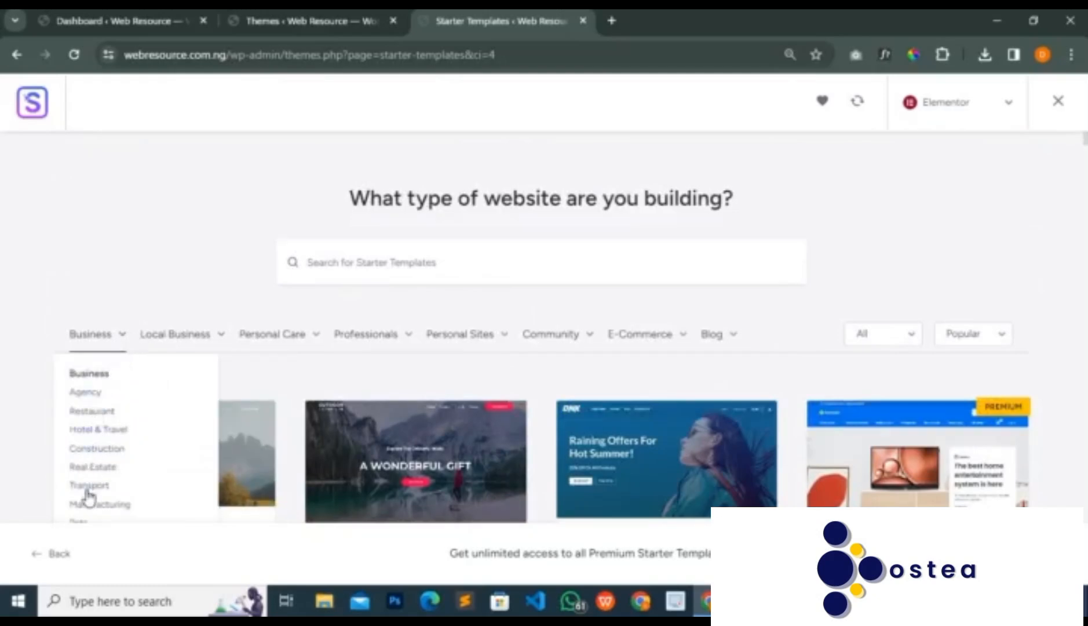
{"action": "mouse_move", "coordinate": [214, 342]}
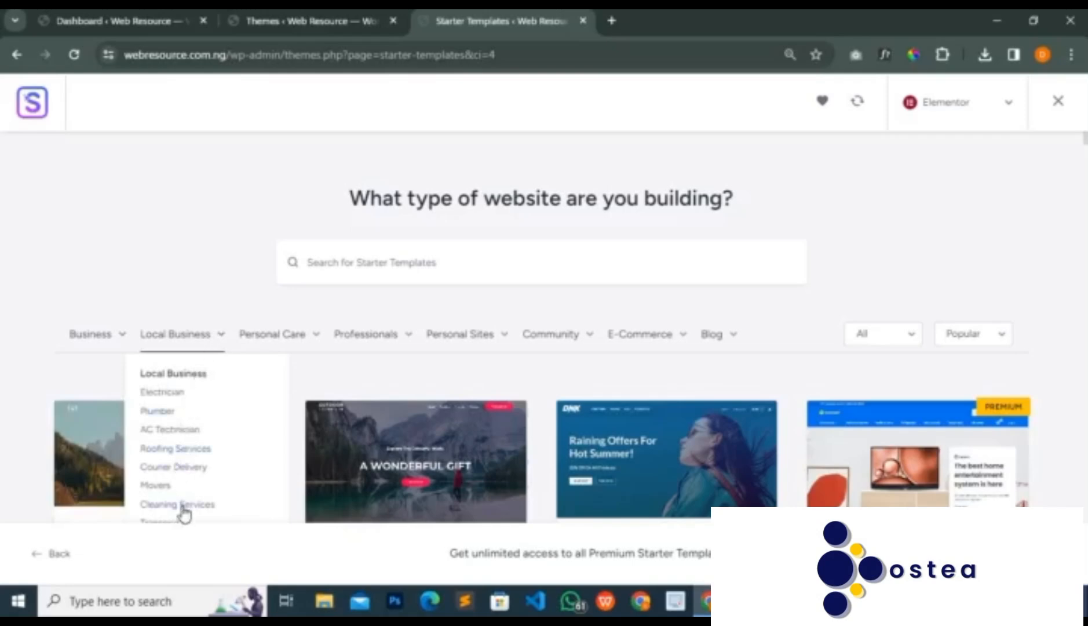
{"action": "mouse_move", "coordinate": [294, 357]}
{"action": "mouse_move", "coordinate": [389, 356]}
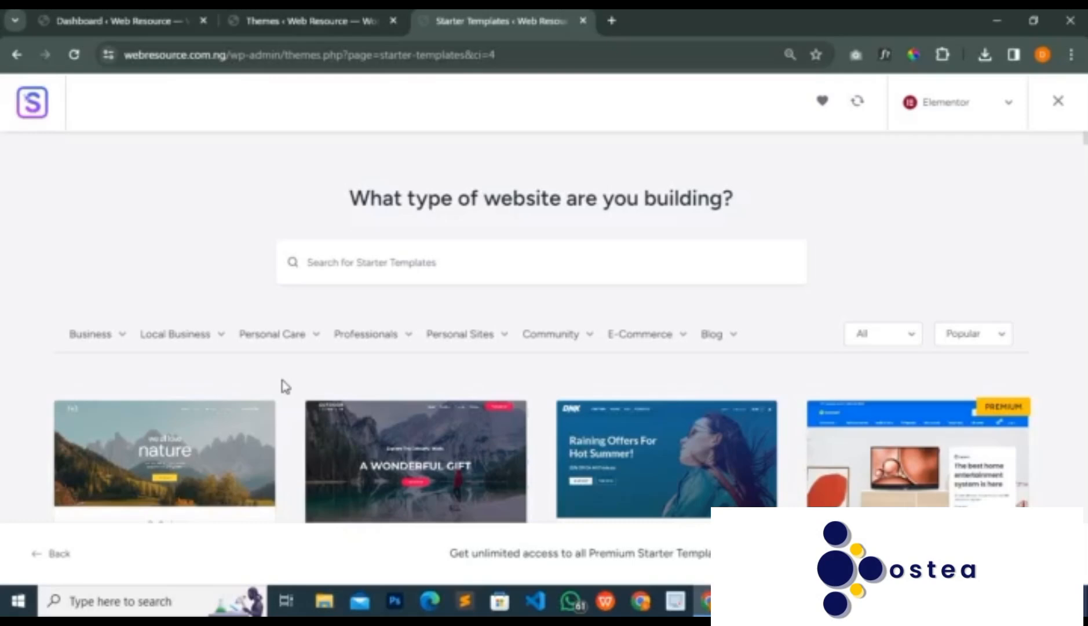
{"action": "mouse_move", "coordinate": [302, 342]}
{"action": "mouse_move", "coordinate": [655, 349]}
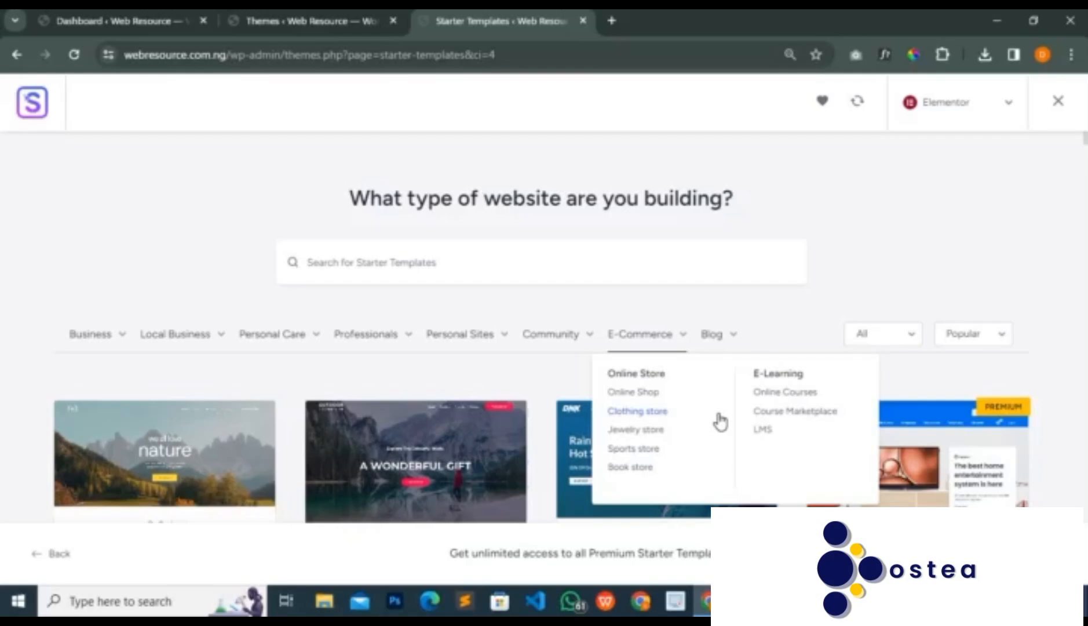
{"action": "mouse_move", "coordinate": [716, 349]}
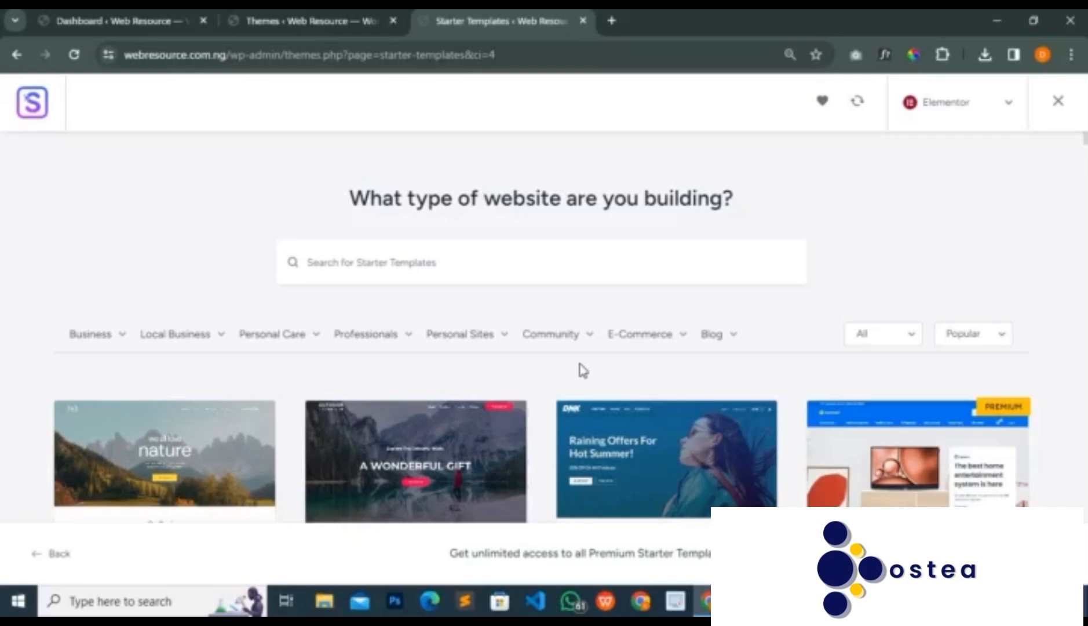
Examine the popular starter templates further down the gallery, checking which are marked Premium and which are free
{"action": "scroll", "coordinate": [570, 377], "scroll_direction": "down", "scroll_amount": 2}
{"action": "scroll", "coordinate": [565, 382], "scroll_direction": "down", "scroll_amount": 2}
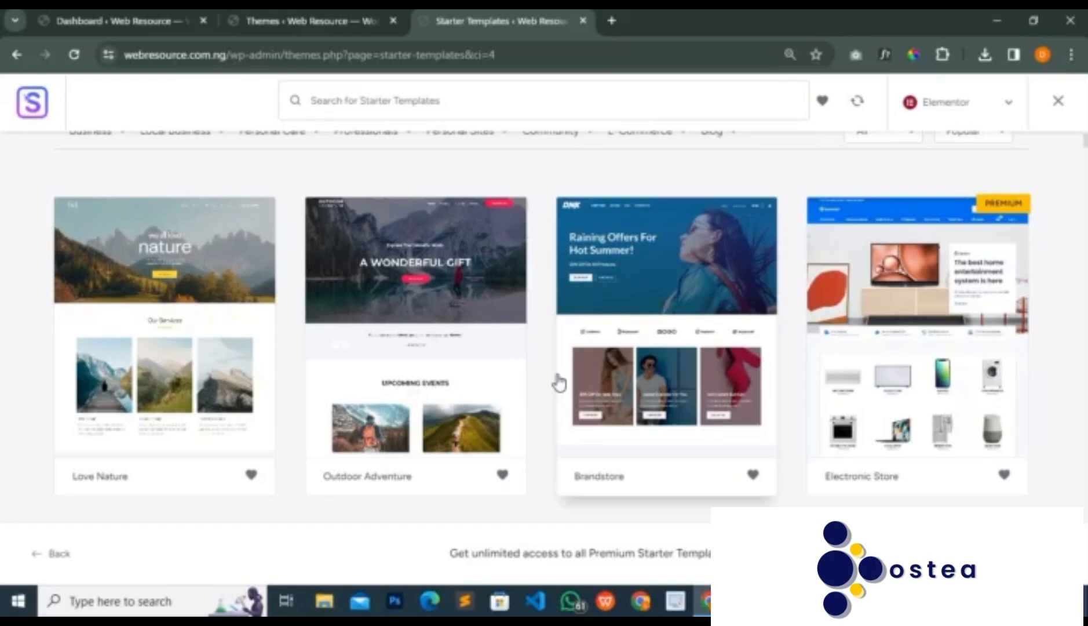
{"action": "scroll", "coordinate": [556, 383], "scroll_direction": "up", "scroll_amount": 4}
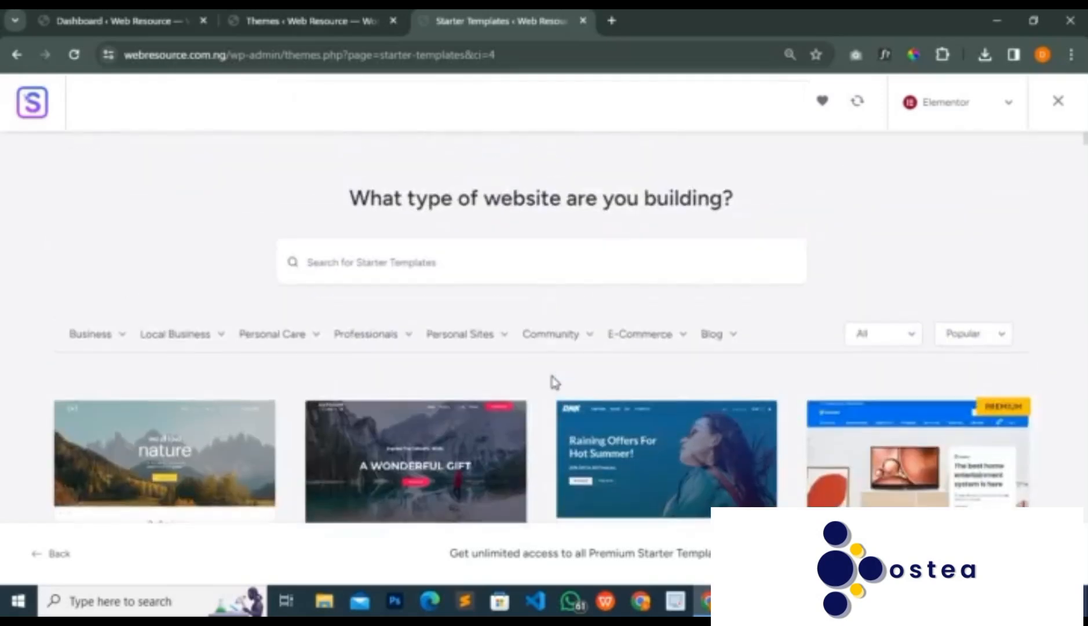
{"action": "scroll", "coordinate": [553, 383], "scroll_direction": "down", "scroll_amount": 2}
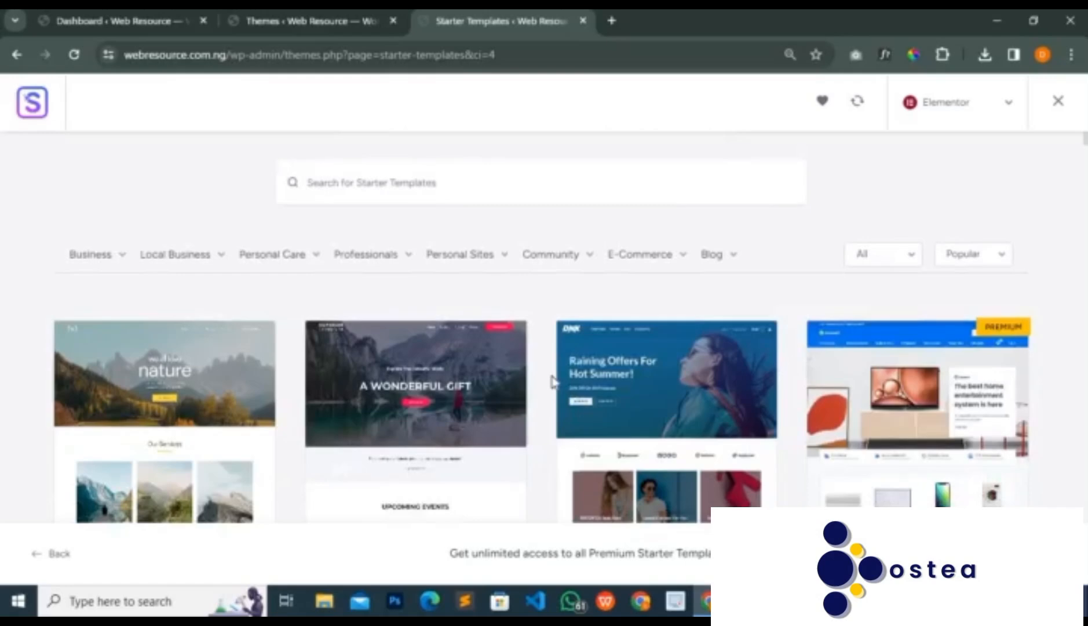
{"action": "scroll", "coordinate": [344, 319], "scroll_direction": "down", "scroll_amount": 2}
{"action": "scroll", "coordinate": [214, 369], "scroll_direction": "up", "scroll_amount": 3}
{"action": "scroll", "coordinate": [255, 389], "scroll_direction": "down", "scroll_amount": 4}
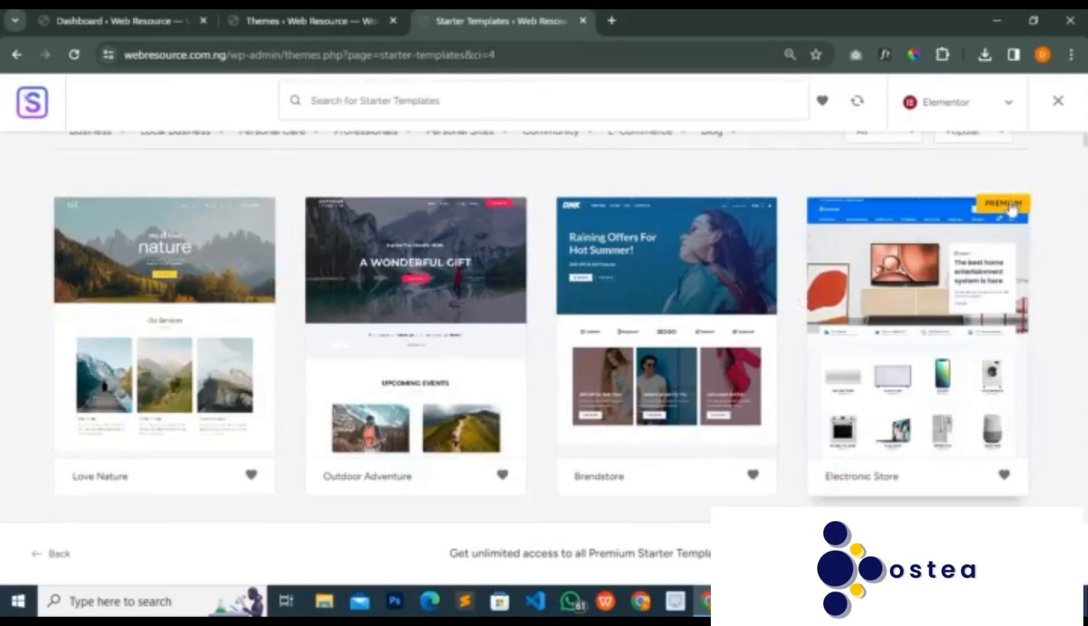
{"action": "scroll", "coordinate": [396, 359], "scroll_direction": "down", "scroll_amount": 3}
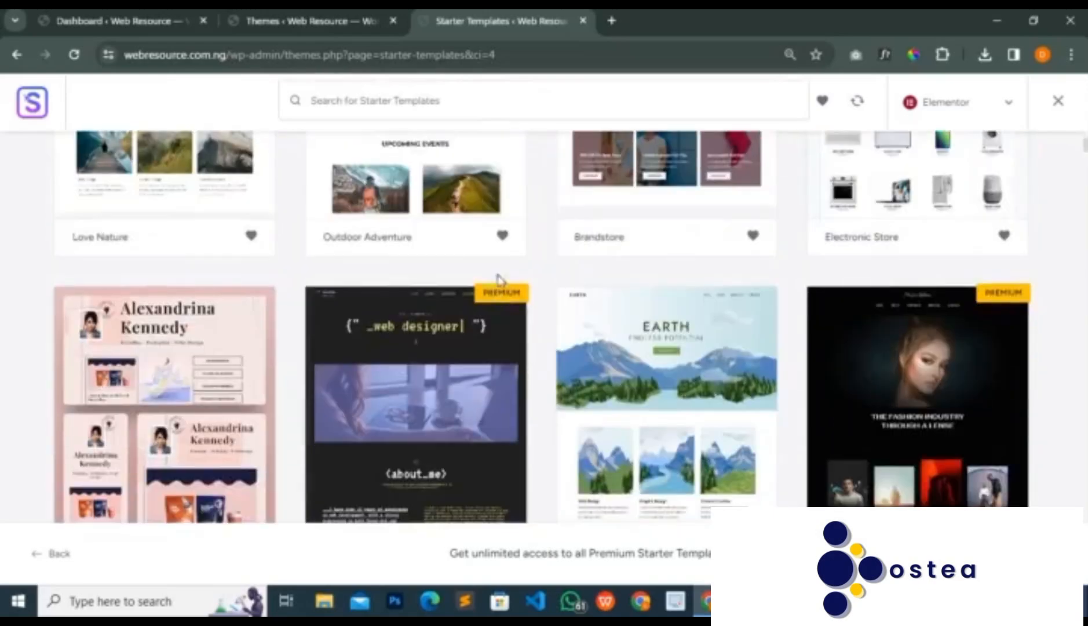
{"action": "scroll", "coordinate": [658, 378], "scroll_direction": "down", "scroll_amount": 3}
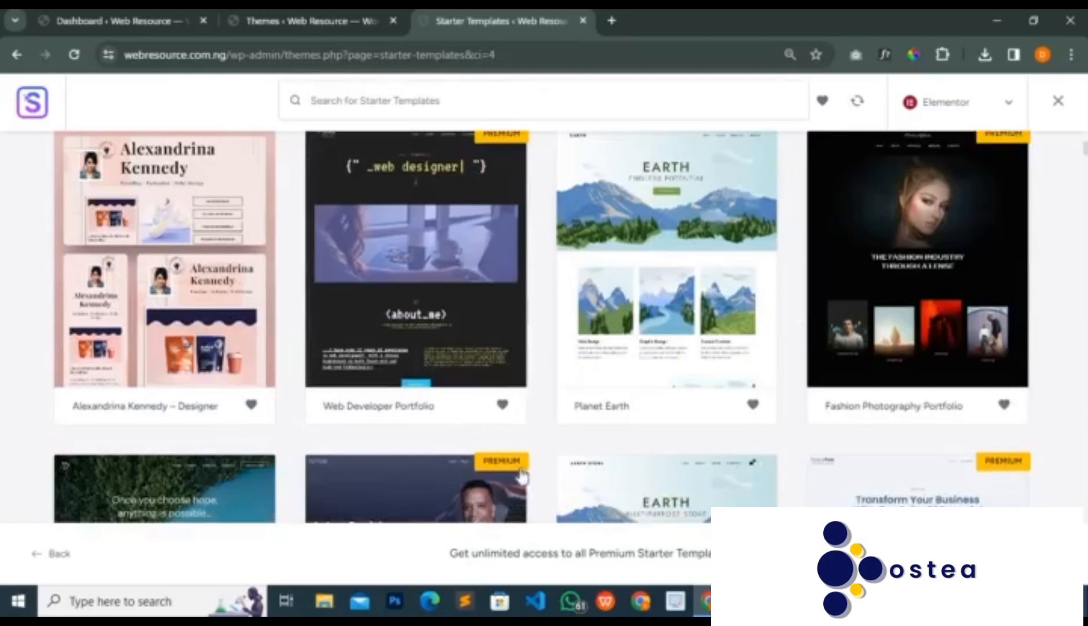
{"action": "scroll", "coordinate": [556, 442], "scroll_direction": "down", "scroll_amount": 1}
{"action": "scroll", "coordinate": [973, 379], "scroll_direction": "down", "scroll_amount": 1}
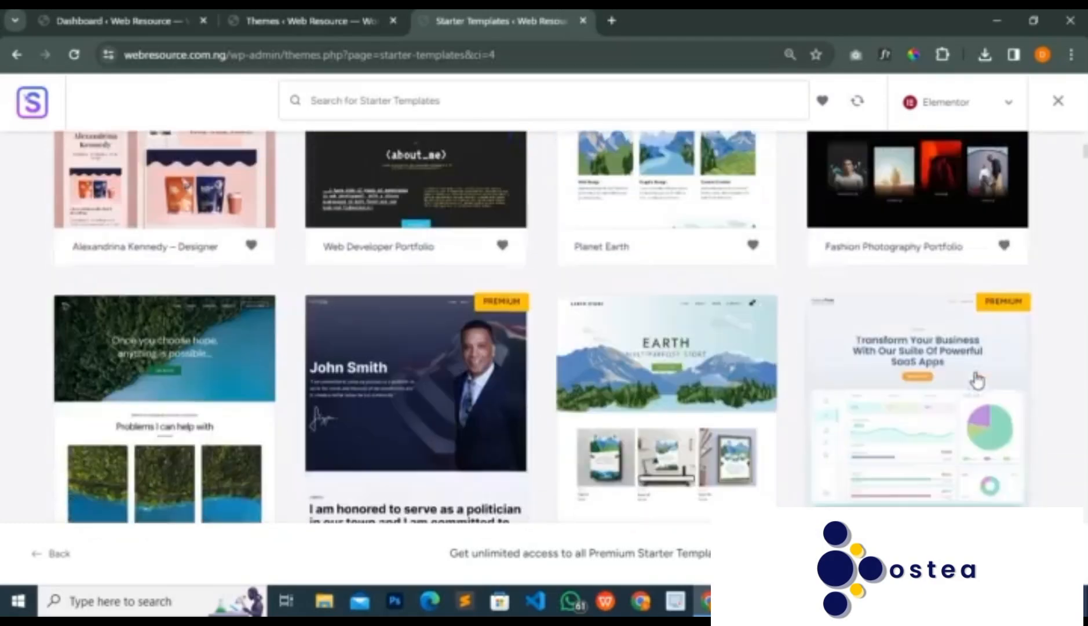
{"action": "scroll", "coordinate": [621, 371], "scroll_direction": "down", "scroll_amount": 2}
{"action": "scroll", "coordinate": [621, 370], "scroll_direction": "down", "scroll_amount": 3}
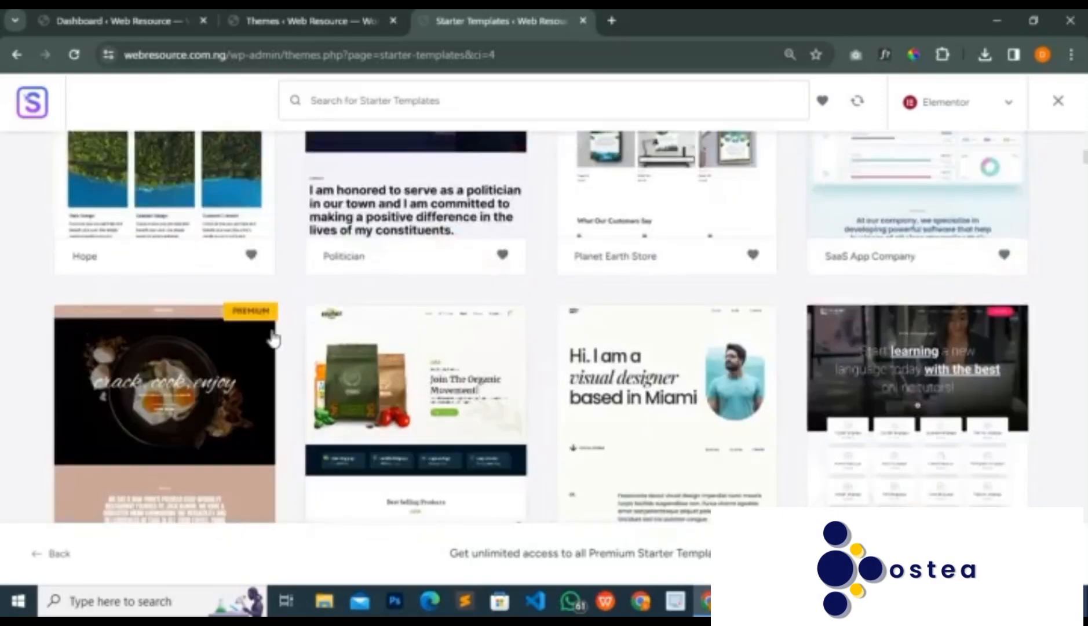
{"action": "scroll", "coordinate": [548, 325], "scroll_direction": "down", "scroll_amount": 6}
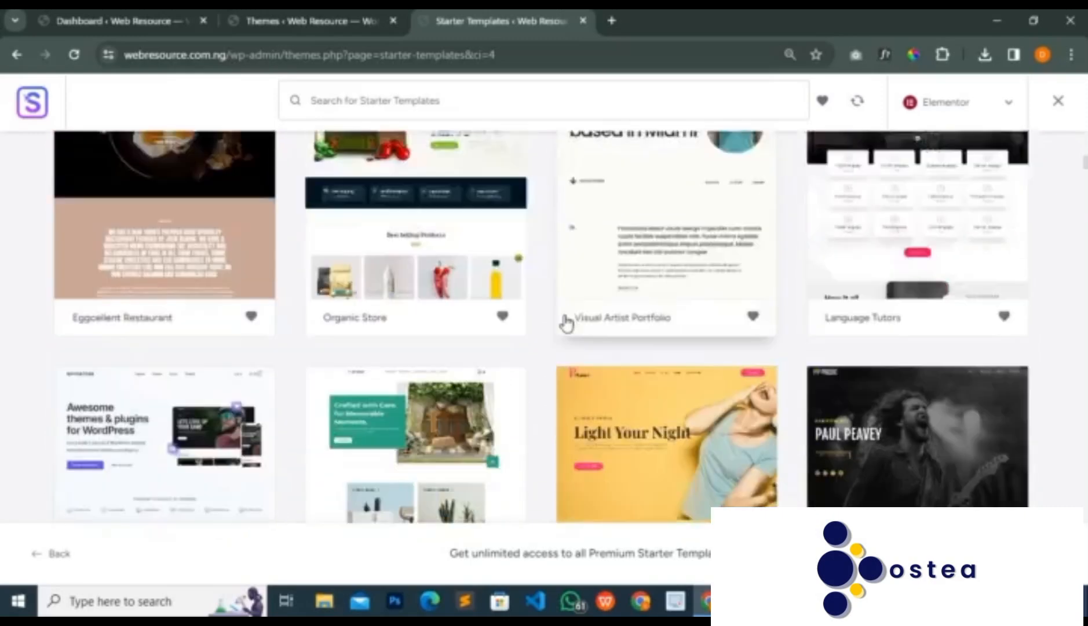
{"action": "scroll", "coordinate": [493, 352], "scroll_direction": "down", "scroll_amount": 3}
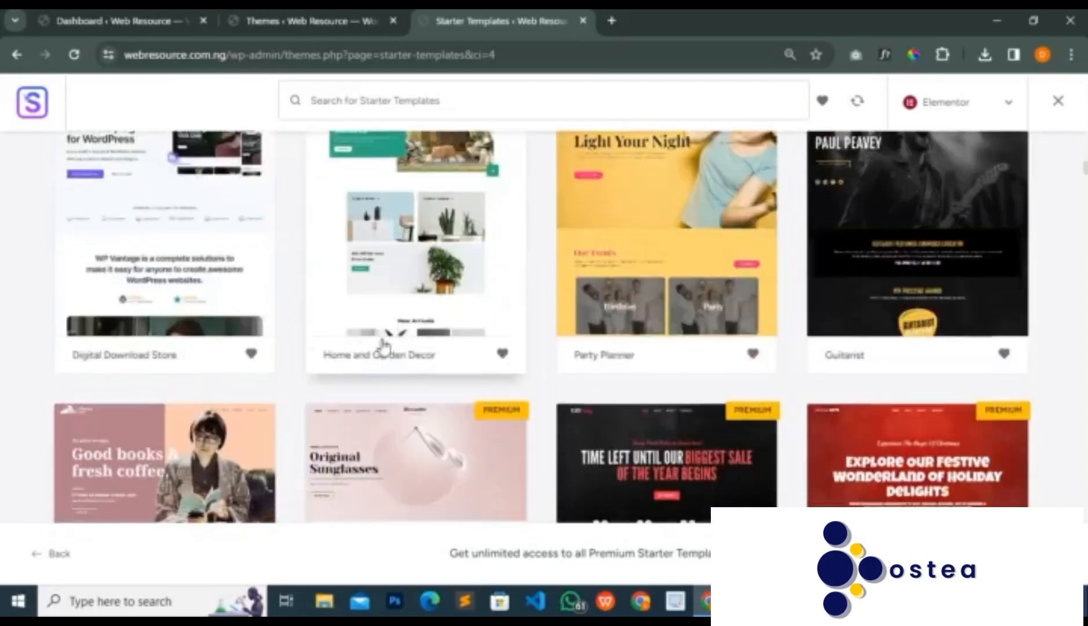
{"action": "scroll", "coordinate": [507, 333], "scroll_direction": "down", "scroll_amount": 4}
{"action": "scroll", "coordinate": [642, 329], "scroll_direction": "down", "scroll_amount": 7}
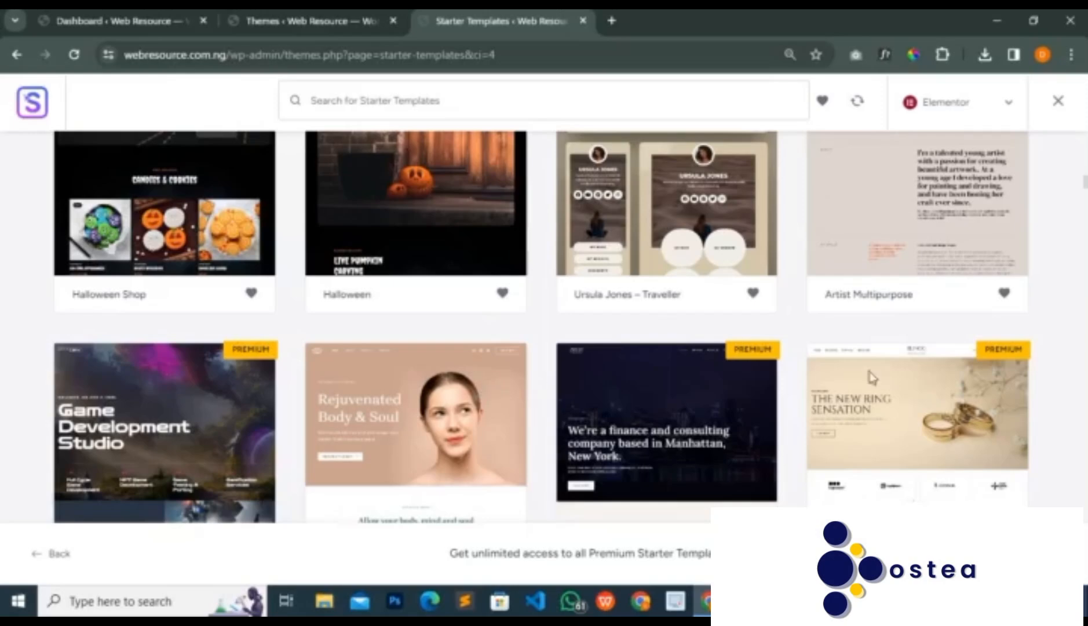
{"action": "scroll", "coordinate": [788, 382], "scroll_direction": "down", "scroll_amount": 4}
{"action": "scroll", "coordinate": [652, 357], "scroll_direction": "down", "scroll_amount": 4}
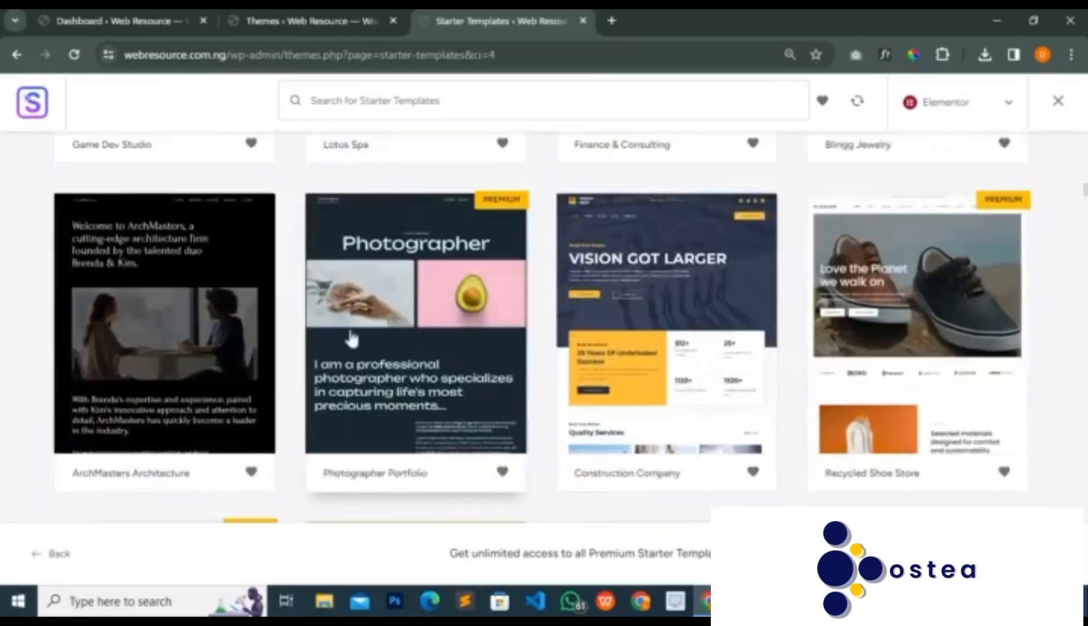
{"action": "scroll", "coordinate": [355, 335], "scroll_direction": "down", "scroll_amount": 3}
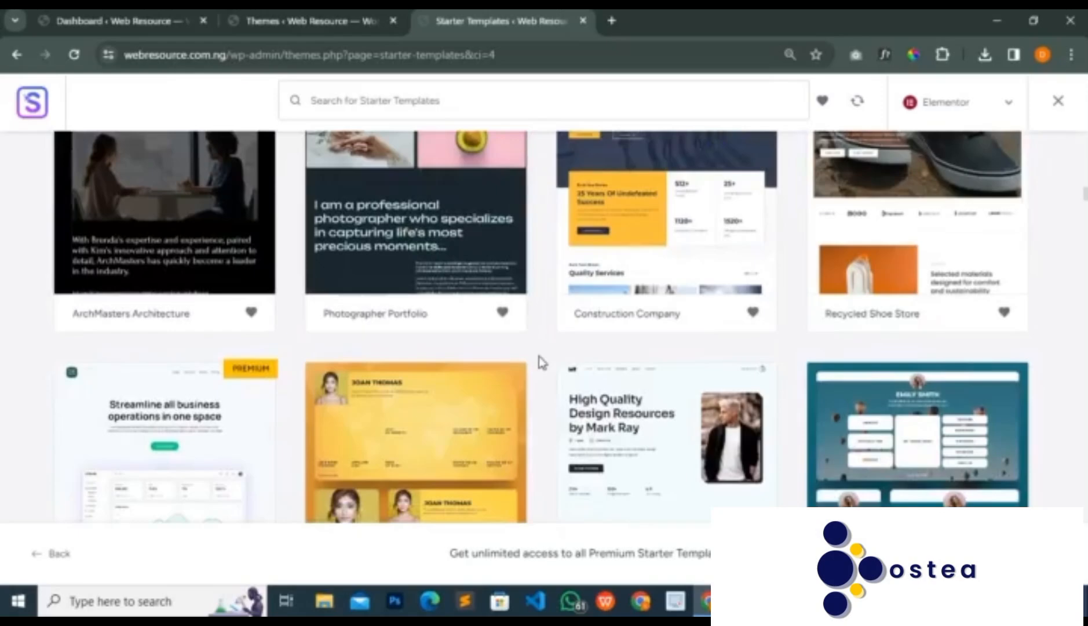
{"action": "scroll", "coordinate": [536, 362], "scroll_direction": "down", "scroll_amount": 20}
{"action": "scroll", "coordinate": [536, 355], "scroll_direction": "up", "scroll_amount": 20}
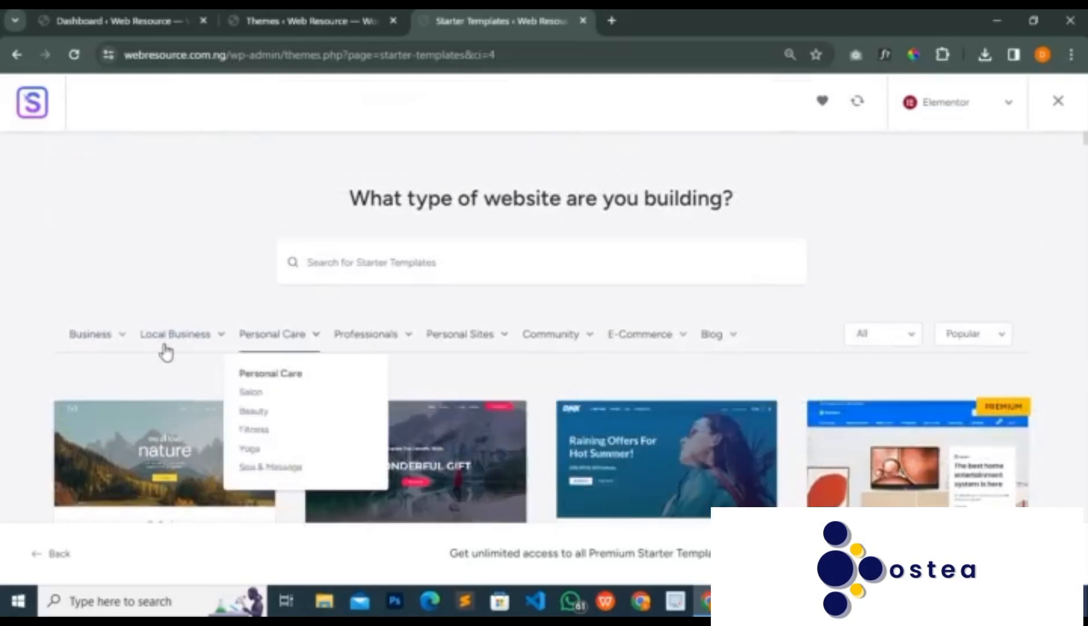
Filter the starter templates by the Personal Sites category and look through the matching designs
{"action": "mouse_move", "coordinate": [114, 347]}
{"action": "scroll", "coordinate": [115, 370], "scroll_direction": "down", "scroll_amount": 1}
{"action": "scroll", "coordinate": [116, 369], "scroll_direction": "down", "scroll_amount": 1}
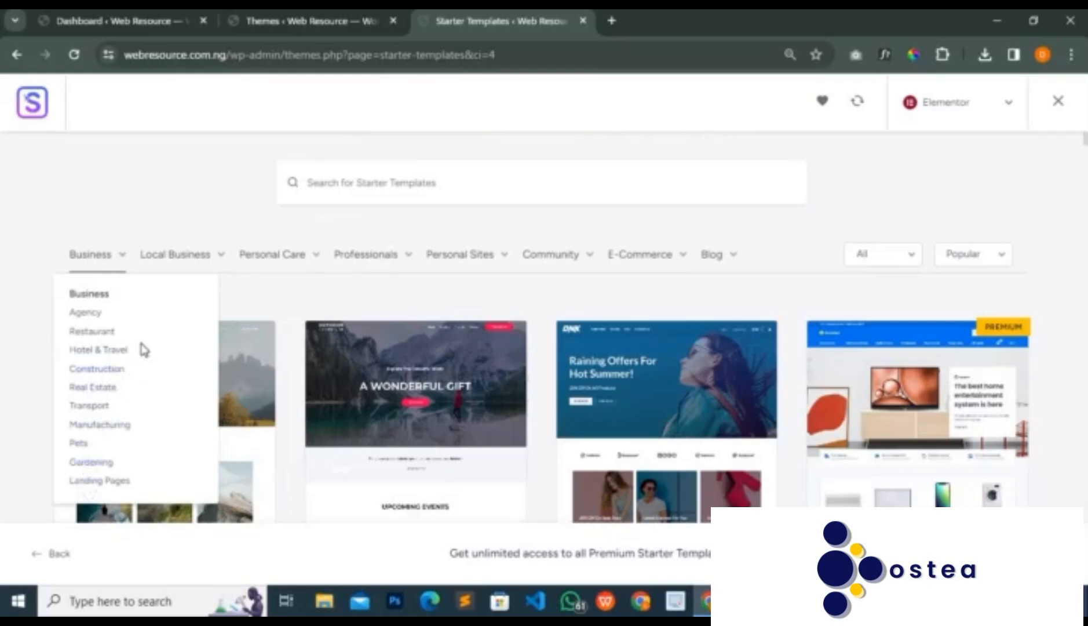
{"action": "mouse_move", "coordinate": [214, 267]}
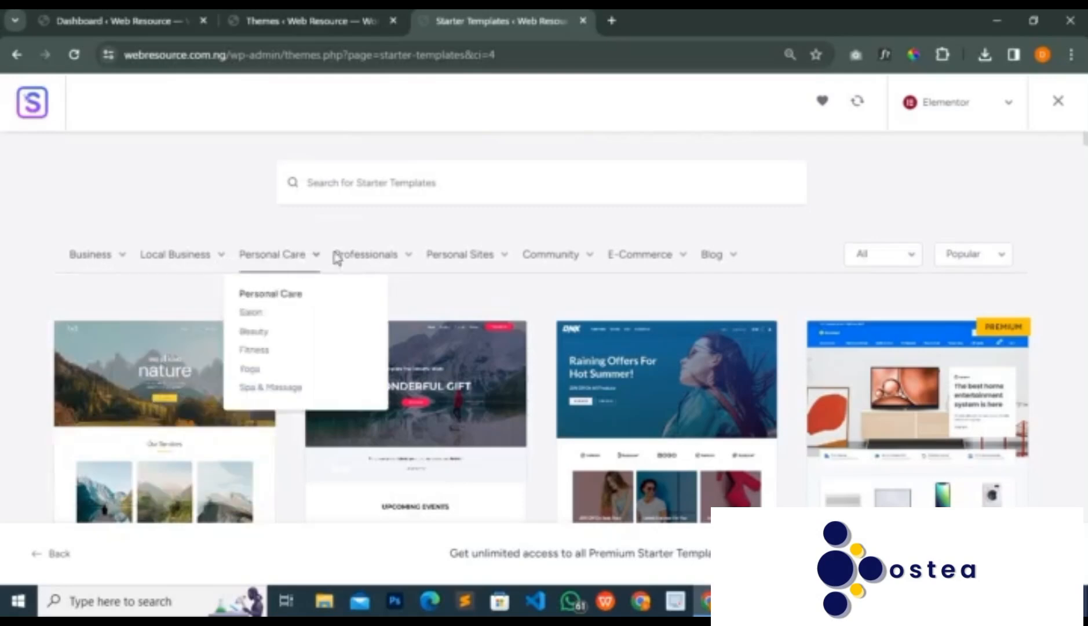
{"action": "mouse_move", "coordinate": [464, 259]}
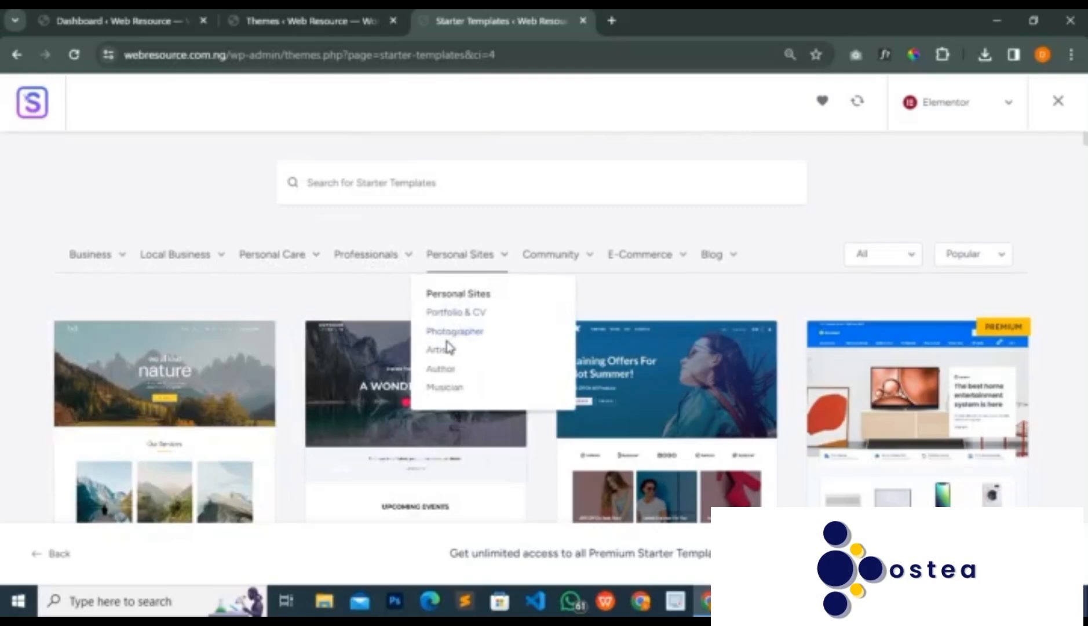
{"action": "left_click", "coordinate": [484, 260]}
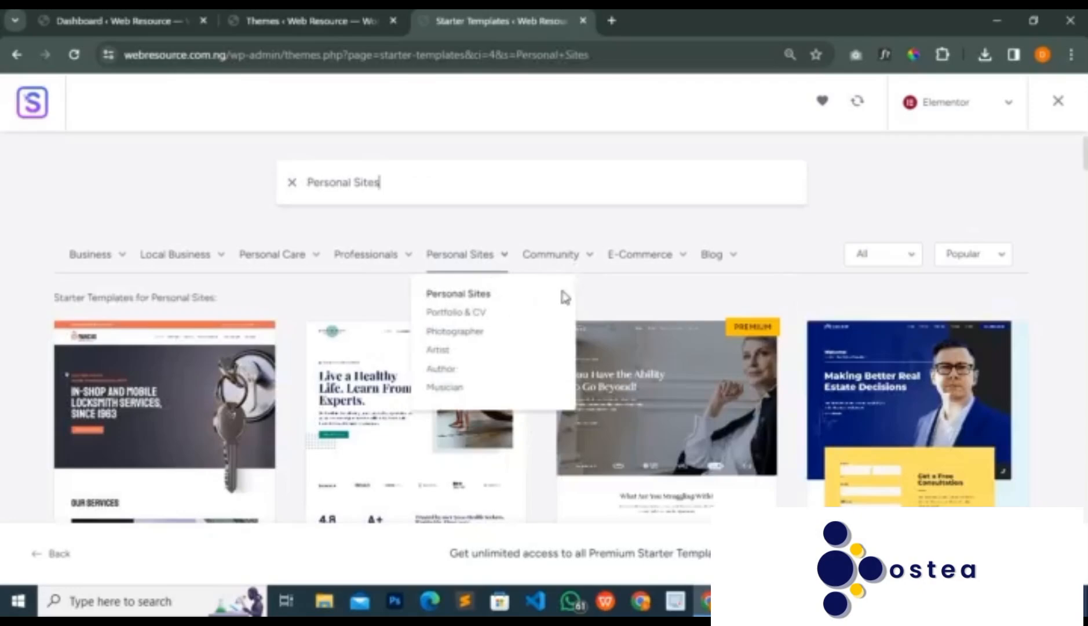
{"action": "scroll", "coordinate": [640, 299], "scroll_direction": "down", "scroll_amount": 6}
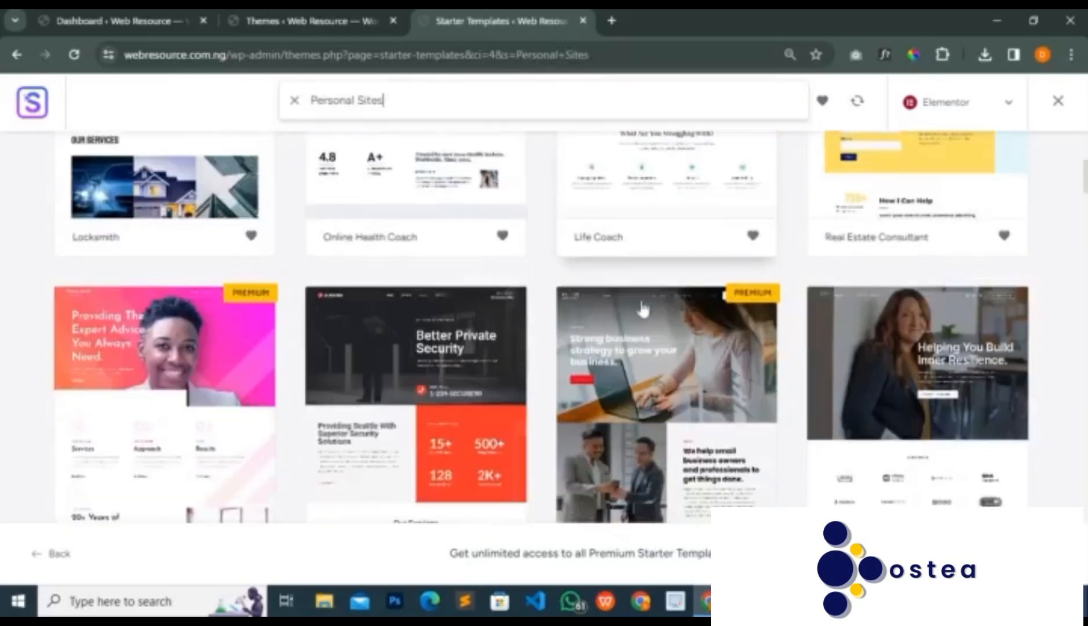
{"action": "scroll", "coordinate": [642, 310], "scroll_direction": "down", "scroll_amount": 8}
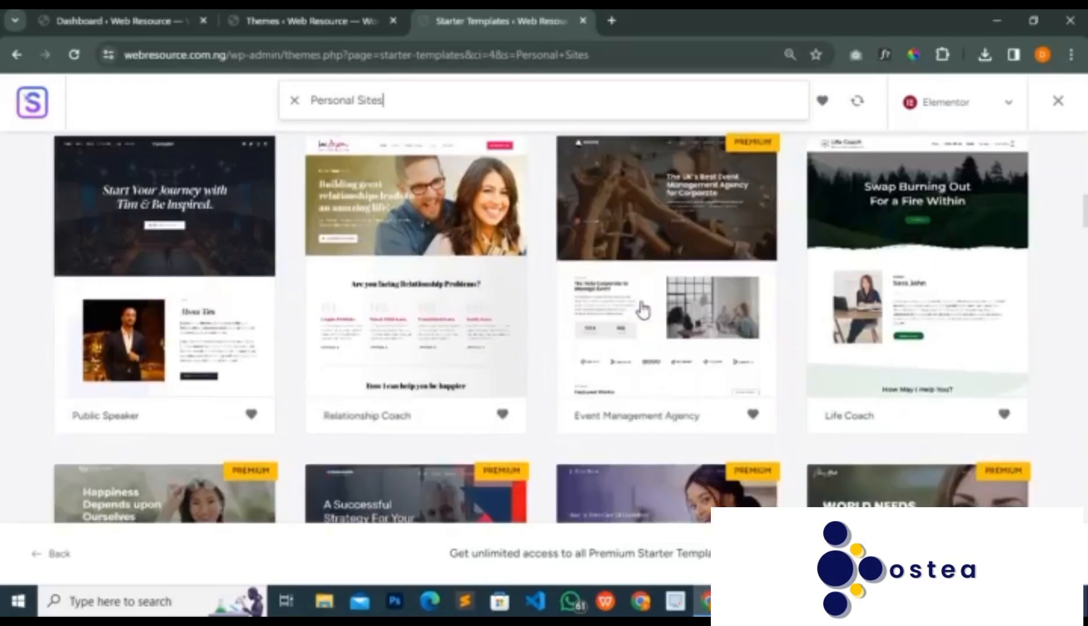
{"action": "scroll", "coordinate": [642, 310], "scroll_direction": "down", "scroll_amount": 9}
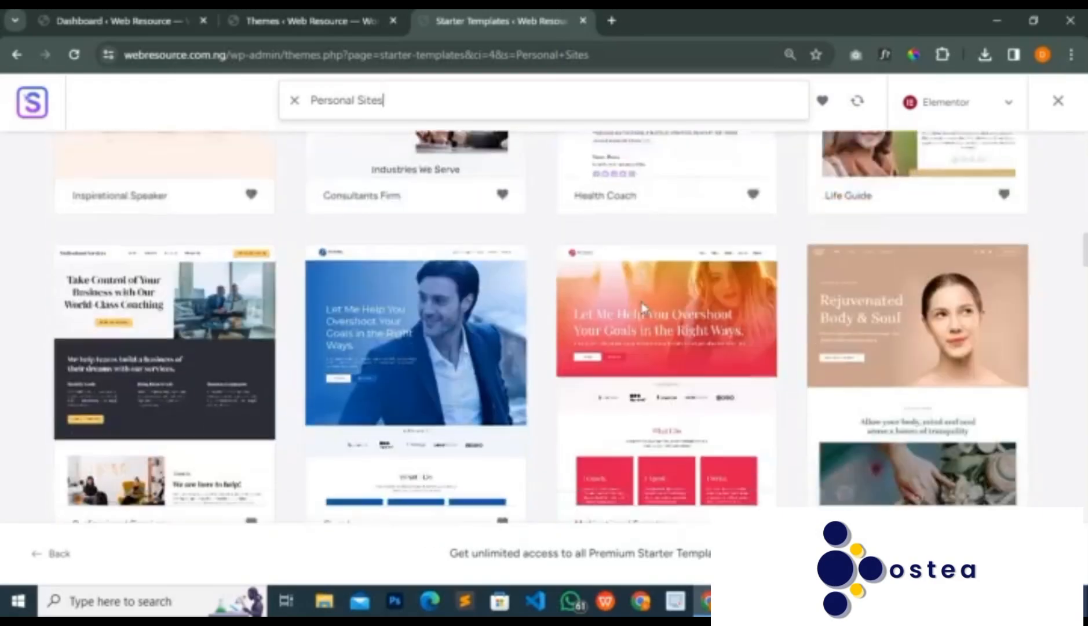
{"action": "scroll", "coordinate": [642, 307], "scroll_direction": "down", "scroll_amount": 9}
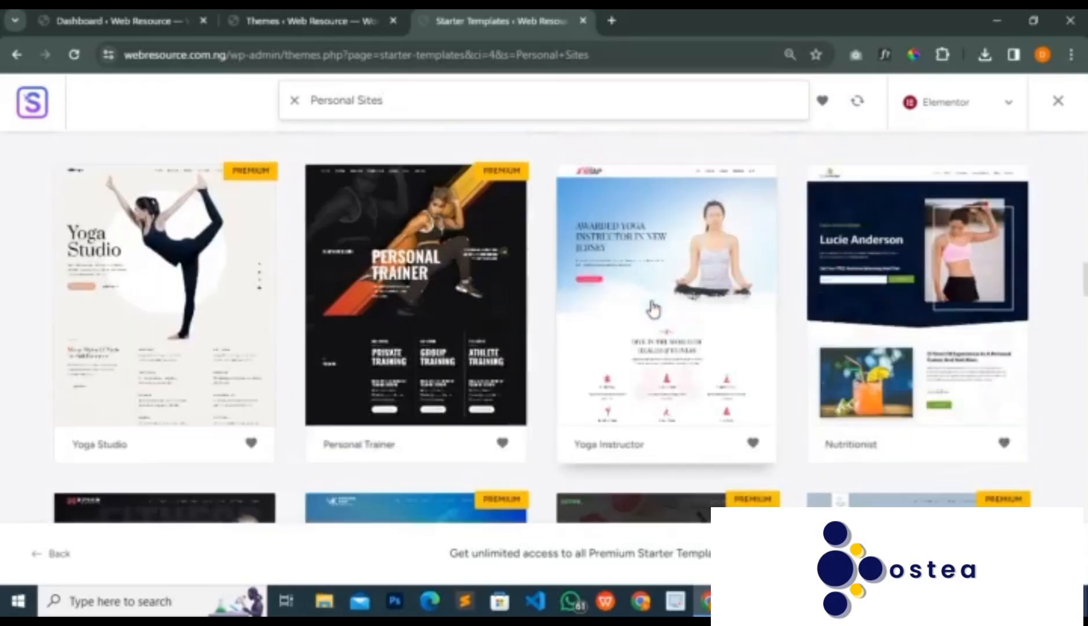
Browse the Personal Sites templates and choose the free Personal Portfolio design
{"action": "scroll", "coordinate": [653, 310], "scroll_direction": "down", "scroll_amount": 7}
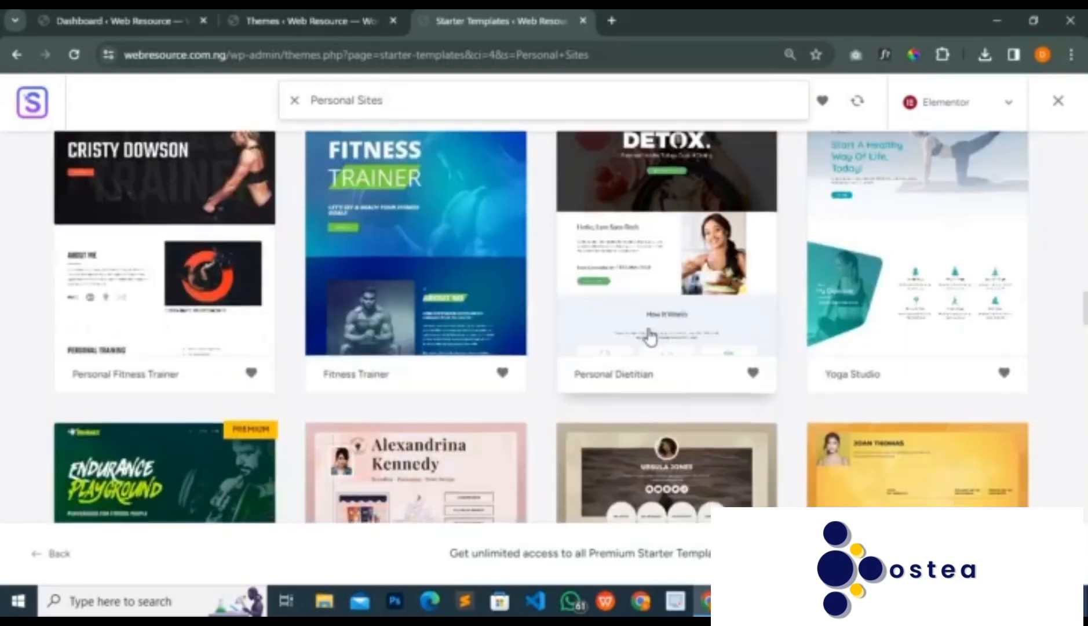
{"action": "scroll", "coordinate": [647, 338], "scroll_direction": "up", "scroll_amount": 1}
{"action": "scroll", "coordinate": [635, 348], "scroll_direction": "down", "scroll_amount": 9}
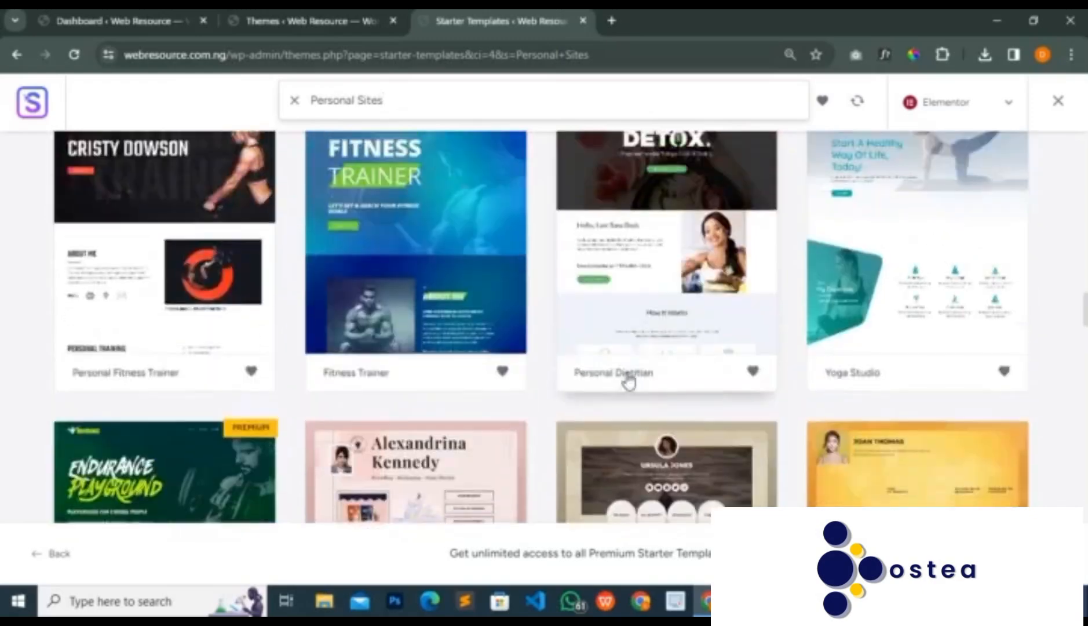
{"action": "scroll", "coordinate": [628, 383], "scroll_direction": "down", "scroll_amount": 2}
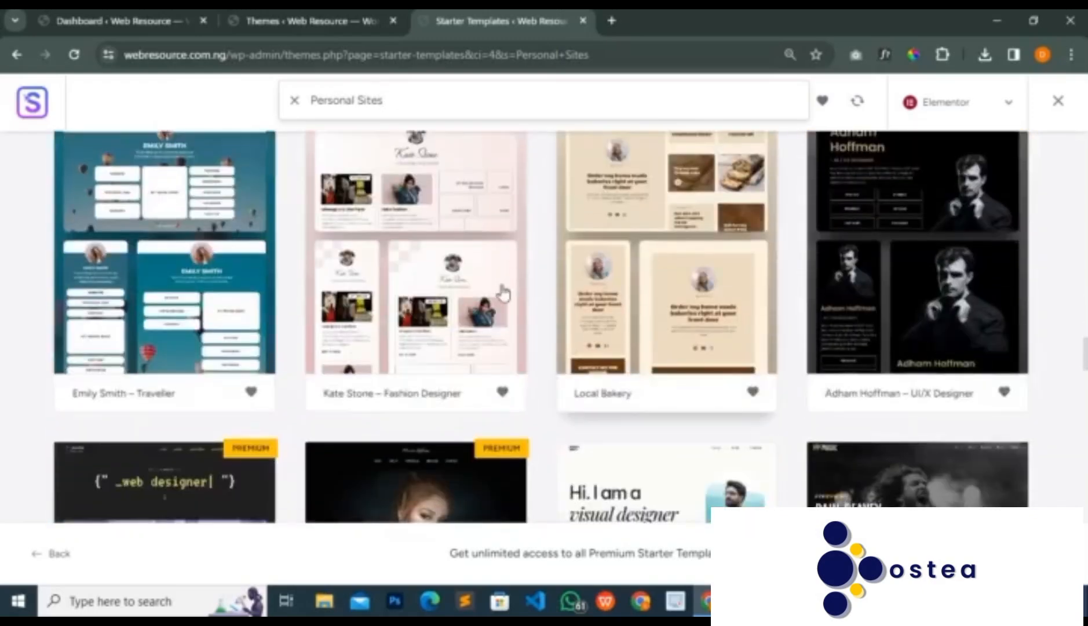
{"action": "scroll", "coordinate": [524, 342], "scroll_direction": "down", "scroll_amount": 5}
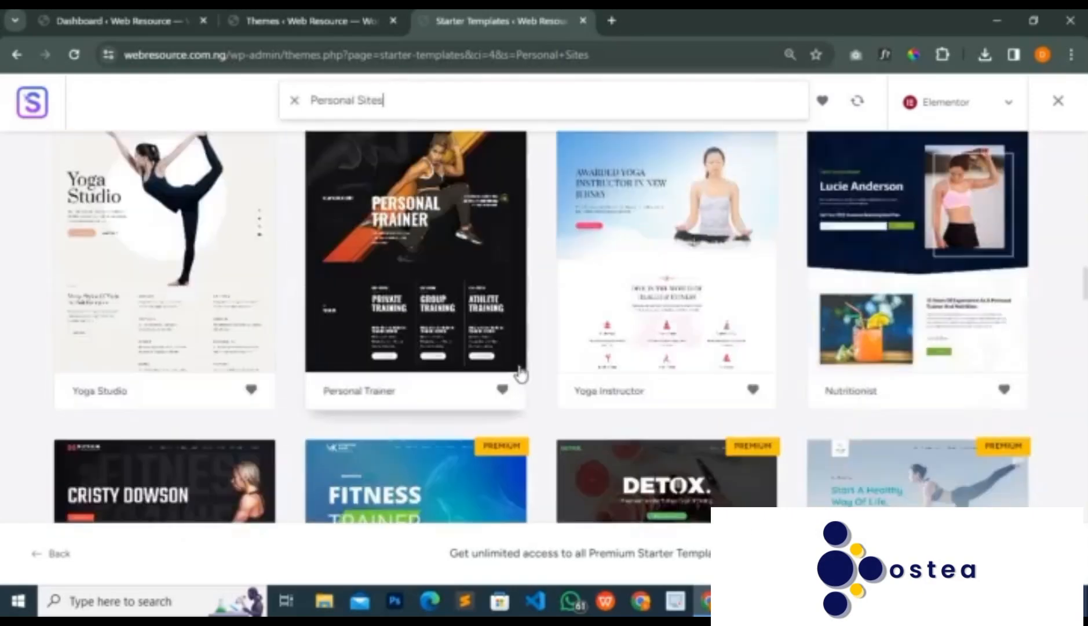
{"action": "scroll", "coordinate": [517, 374], "scroll_direction": "down", "scroll_amount": 5}
{"action": "scroll", "coordinate": [513, 394], "scroll_direction": "down", "scroll_amount": 10}
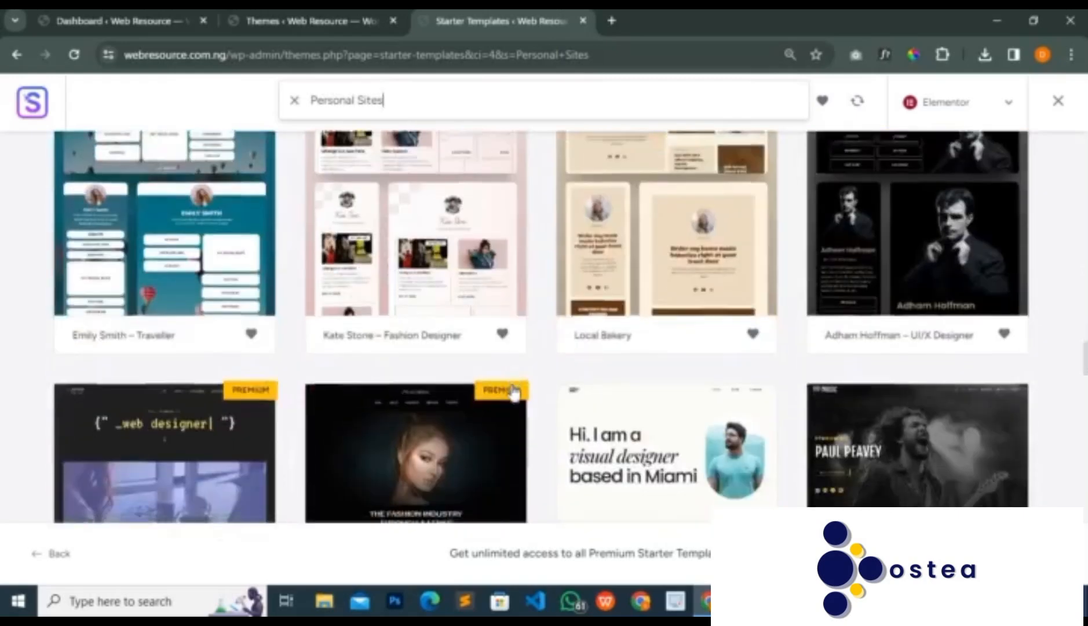
{"action": "scroll", "coordinate": [513, 393], "scroll_direction": "down", "scroll_amount": 3}
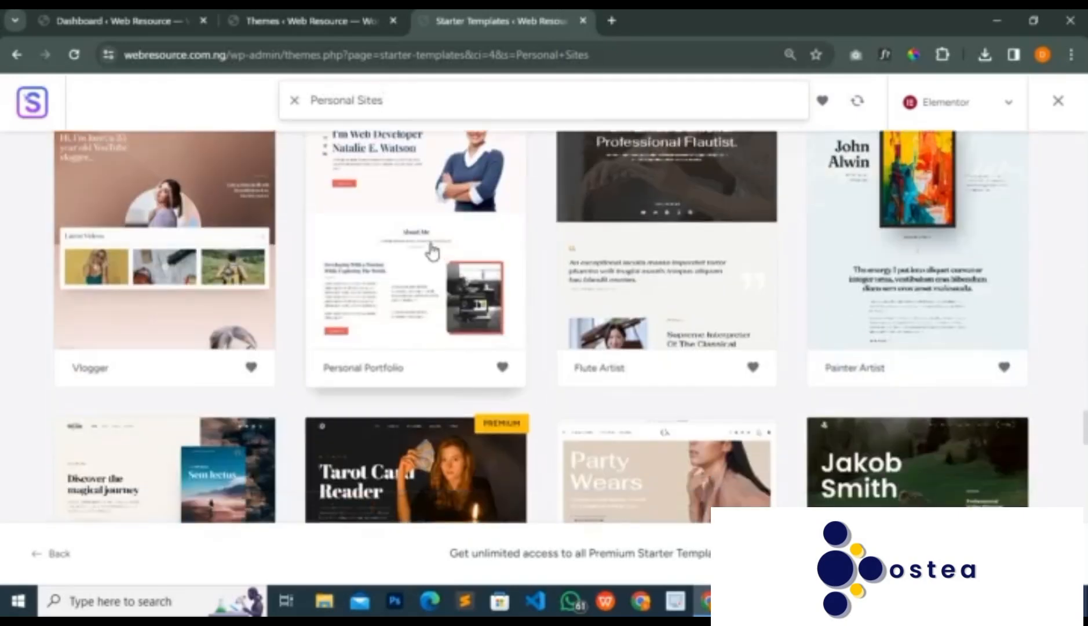
{"action": "scroll", "coordinate": [434, 251], "scroll_direction": "up", "scroll_amount": 1}
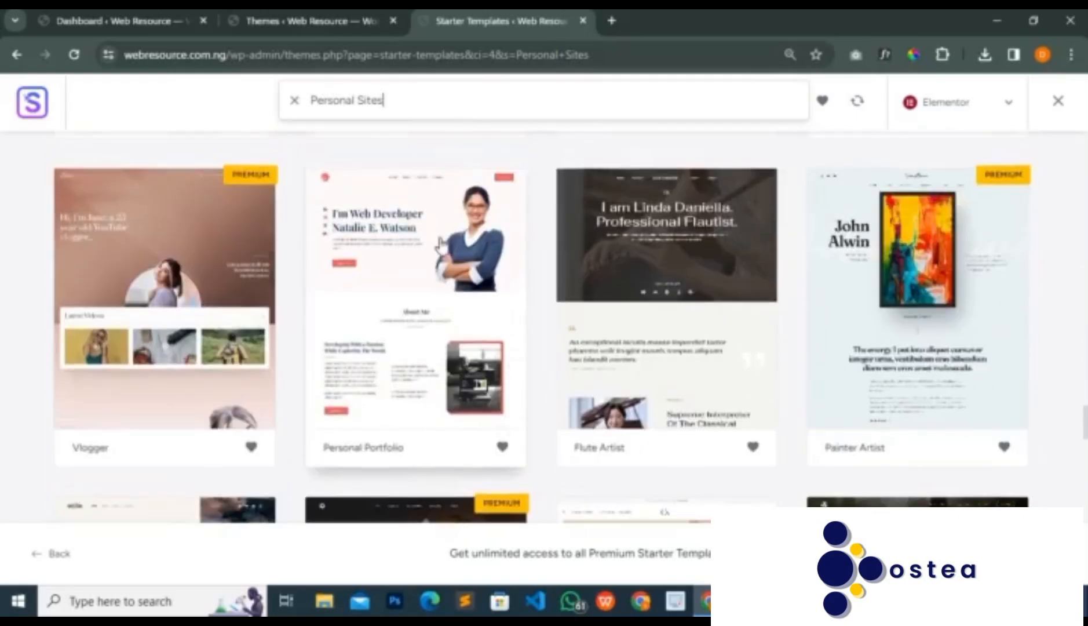
{"action": "left_click", "coordinate": [419, 302]}
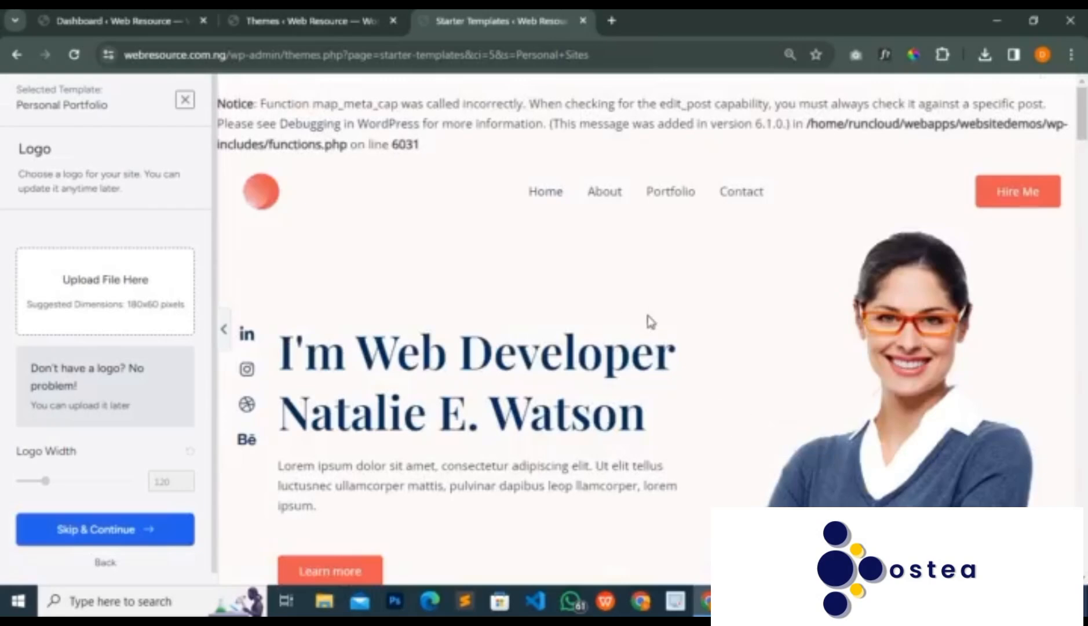
Examine the Personal Portfolio home page preview, including its About Me, services, experience and My Portfolio sections
{"action": "scroll", "coordinate": [648, 324], "scroll_direction": "down", "scroll_amount": 3}
{"action": "scroll", "coordinate": [647, 331], "scroll_direction": "down", "scroll_amount": 10}
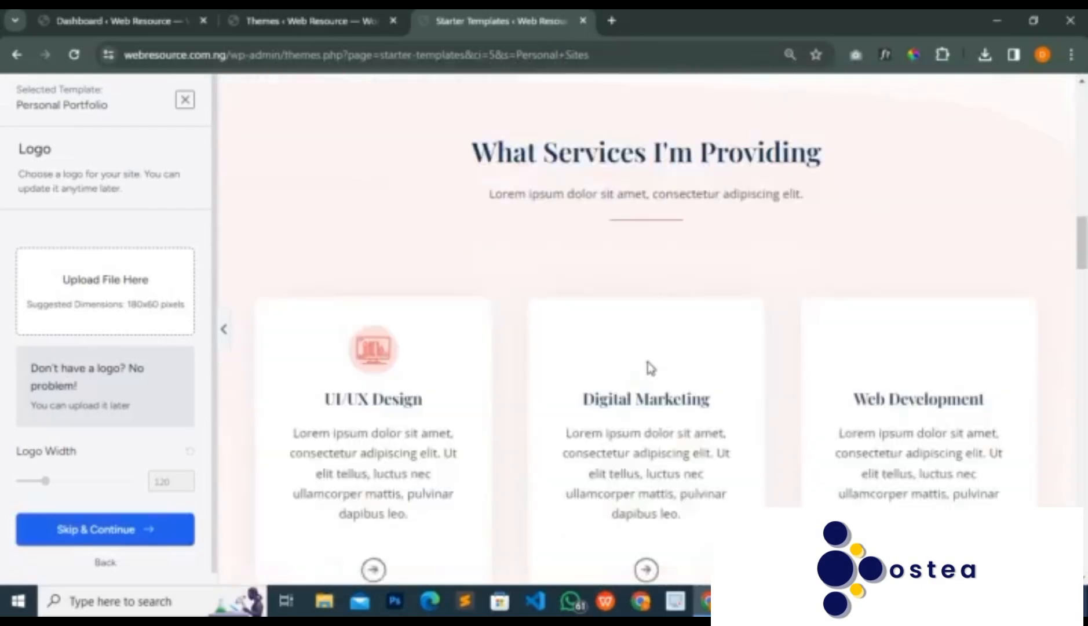
{"action": "scroll", "coordinate": [648, 365], "scroll_direction": "up", "scroll_amount": 12}
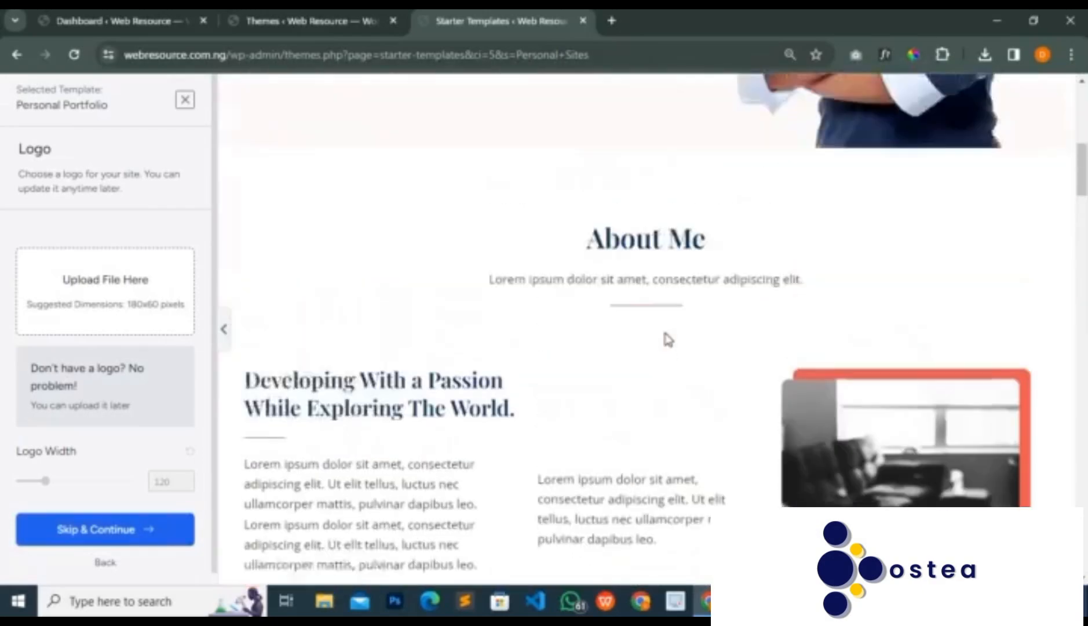
{"action": "scroll", "coordinate": [668, 339], "scroll_direction": "up", "scroll_amount": 4}
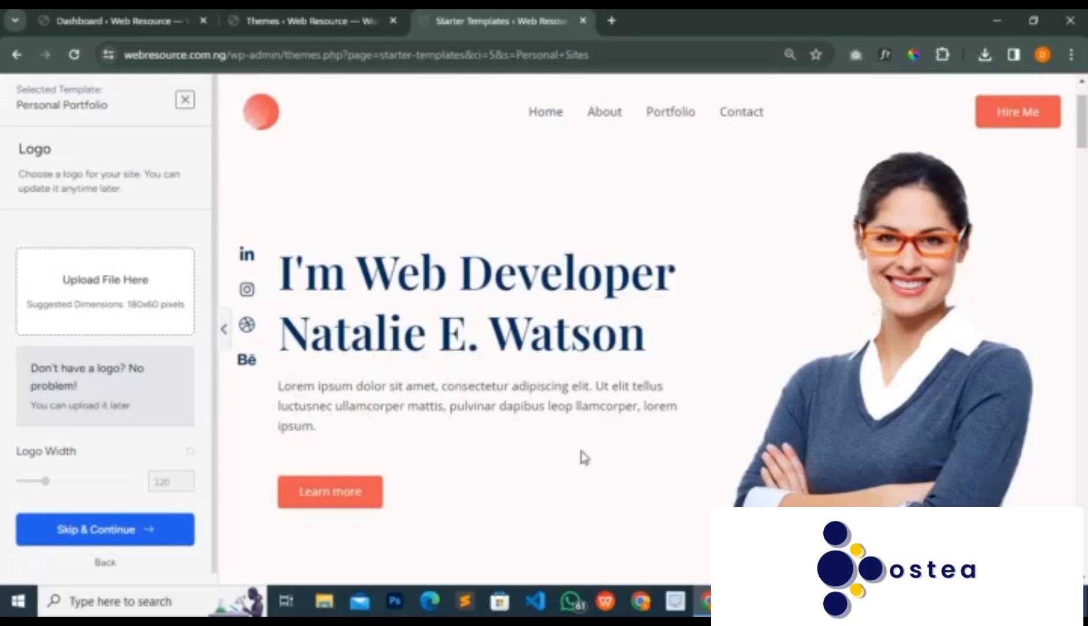
{"action": "scroll", "coordinate": [388, 379], "scroll_direction": "down", "scroll_amount": 8}
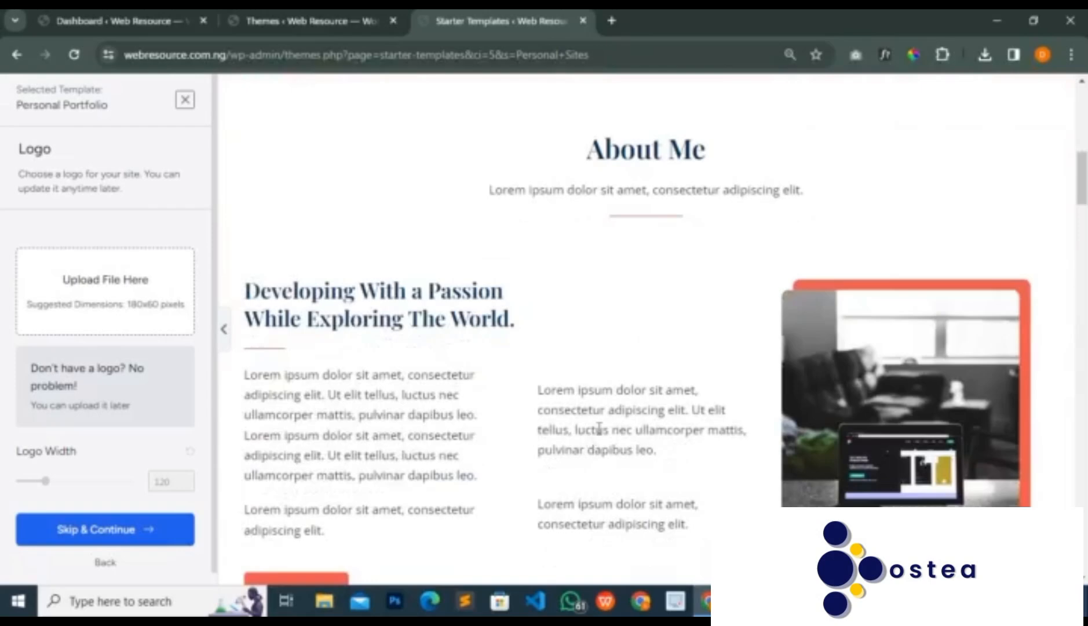
{"action": "scroll", "coordinate": [573, 442], "scroll_direction": "down", "scroll_amount": 10}
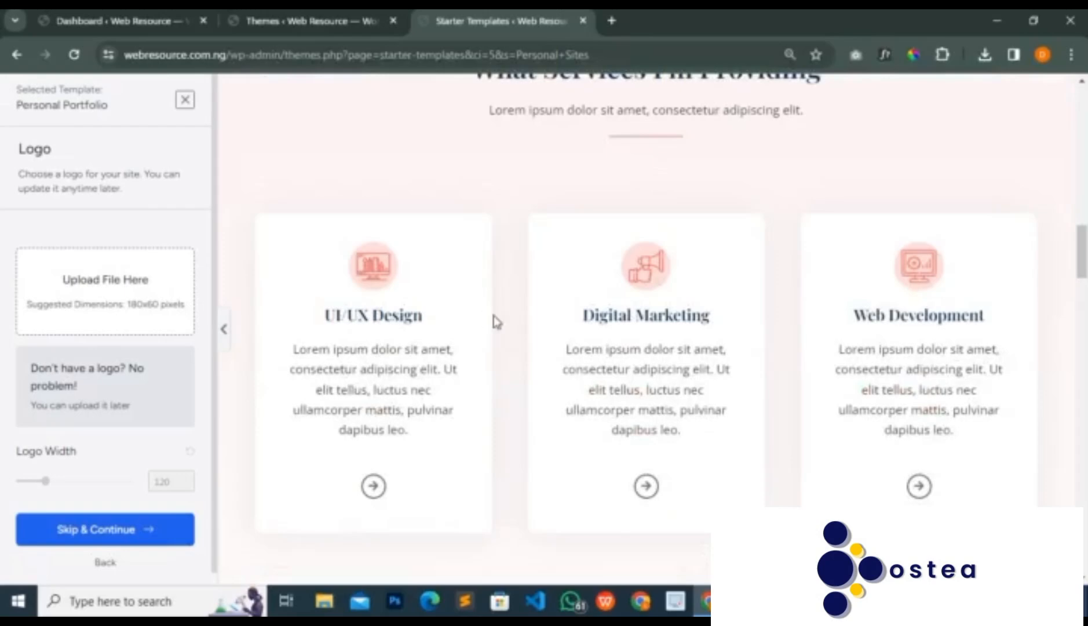
{"action": "scroll", "coordinate": [496, 322], "scroll_direction": "down", "scroll_amount": 15}
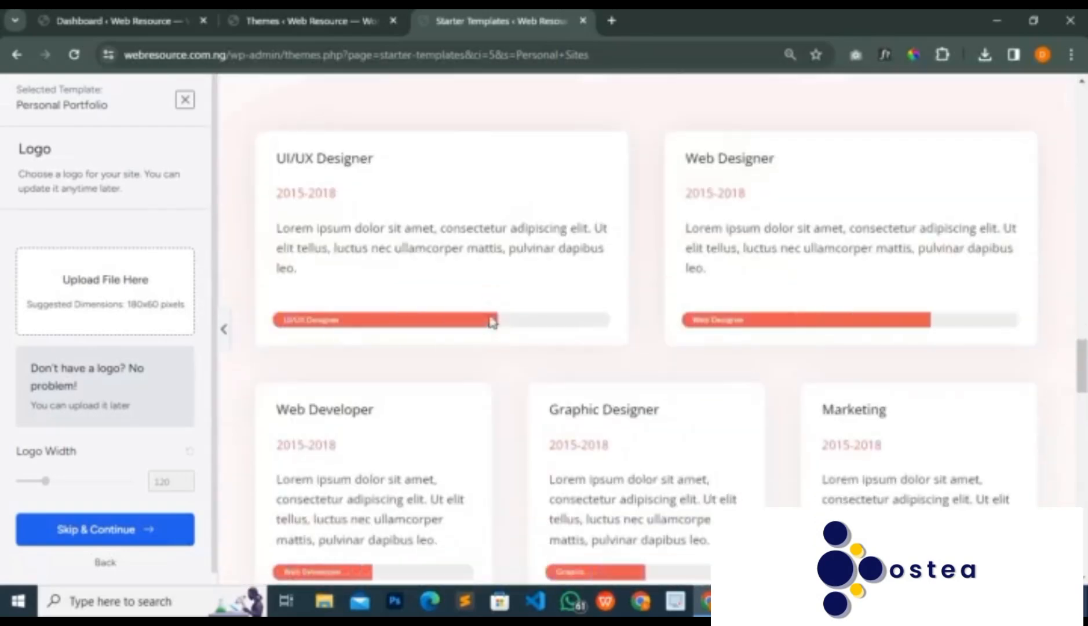
{"action": "scroll", "coordinate": [492, 322], "scroll_direction": "down", "scroll_amount": 8}
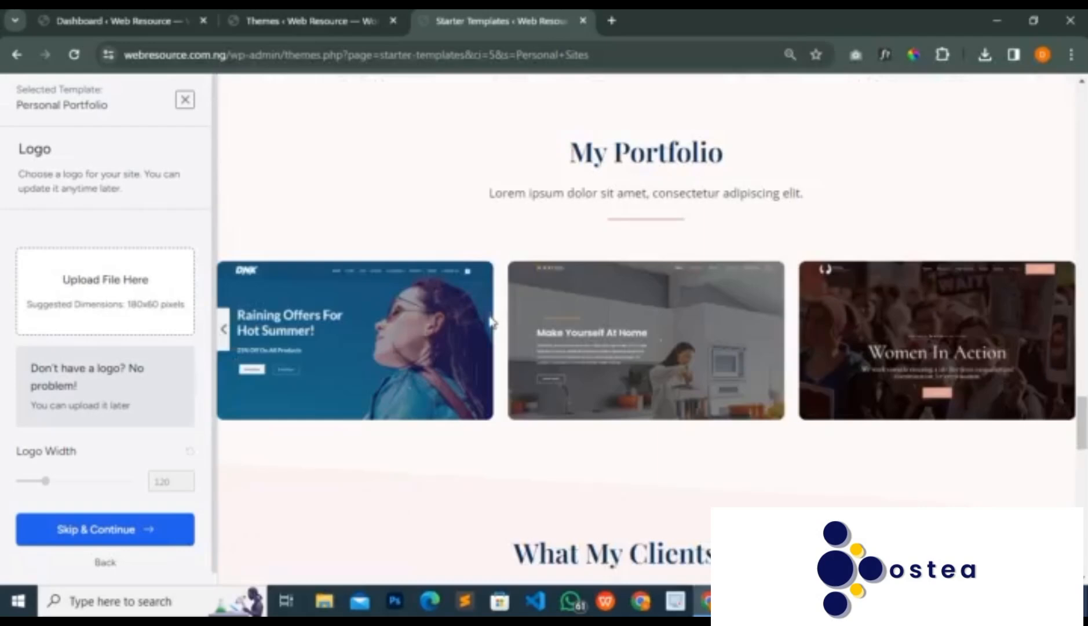
{"action": "scroll", "coordinate": [546, 319], "scroll_direction": "up", "scroll_amount": 20}
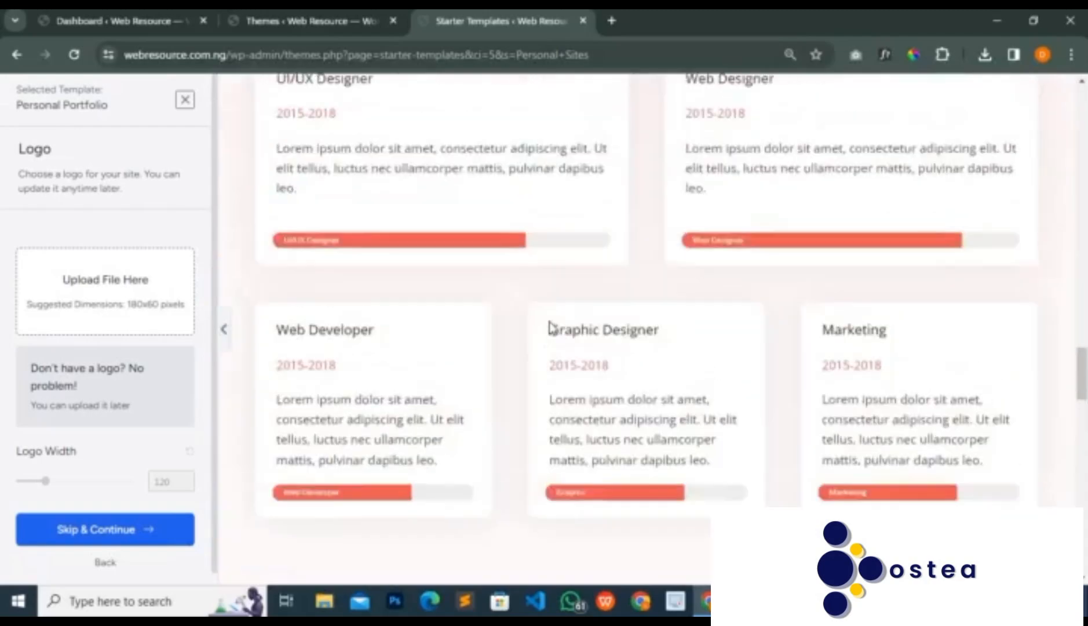
{"action": "scroll", "coordinate": [550, 326], "scroll_direction": "up", "scroll_amount": 8}
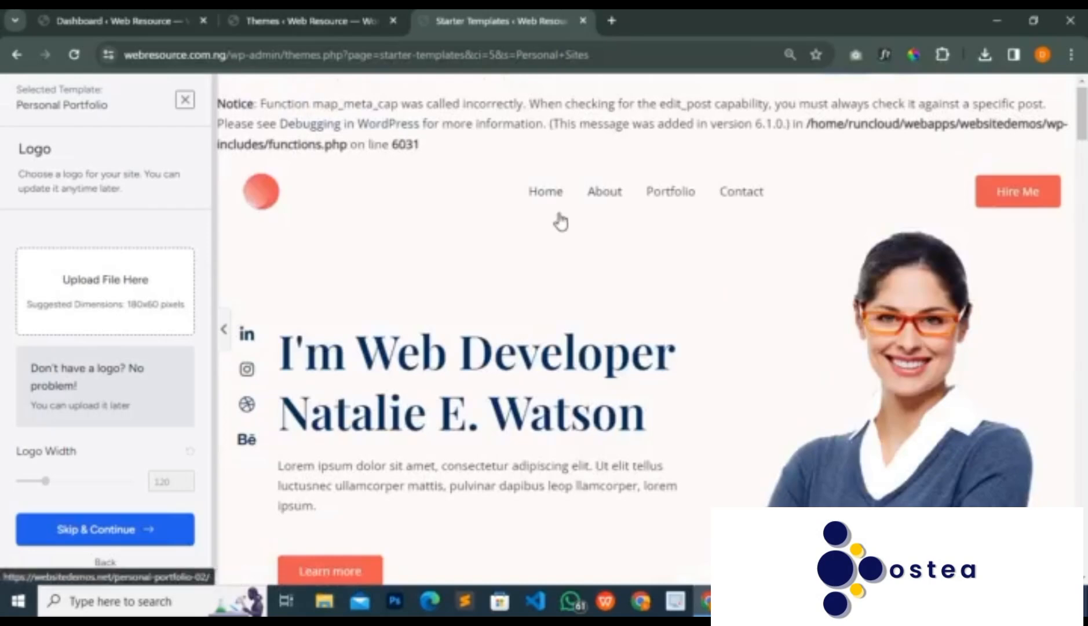
Preview the About and Portfolio pages of the Personal Portfolio template
{"action": "left_click", "coordinate": [604, 200]}
{"action": "scroll", "coordinate": [604, 223], "scroll_direction": "down", "scroll_amount": 8}
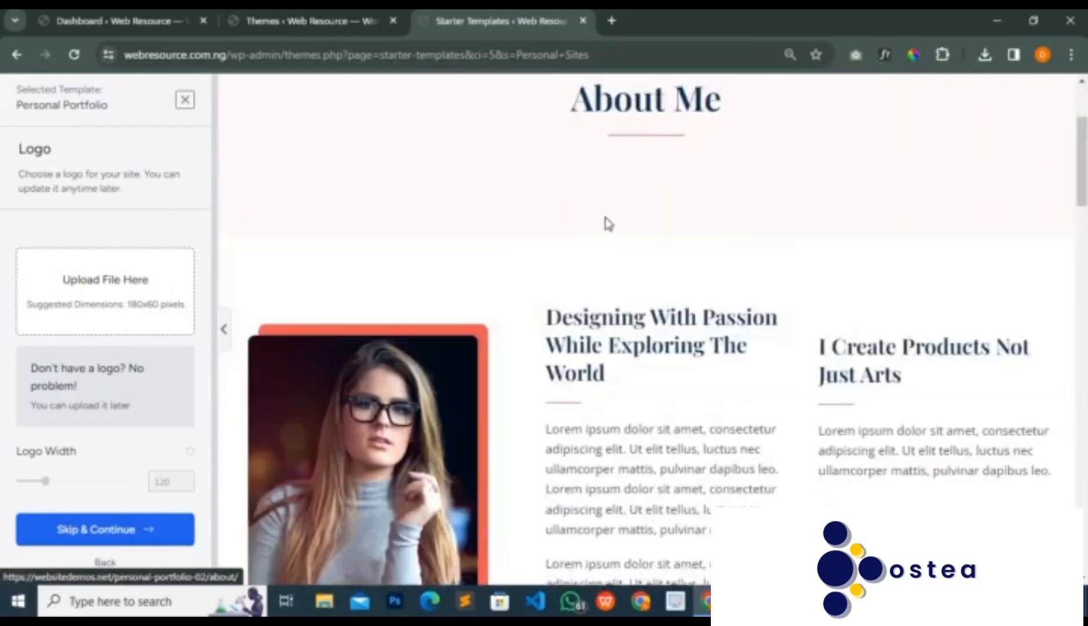
{"action": "scroll", "coordinate": [605, 211], "scroll_direction": "up", "scroll_amount": 10}
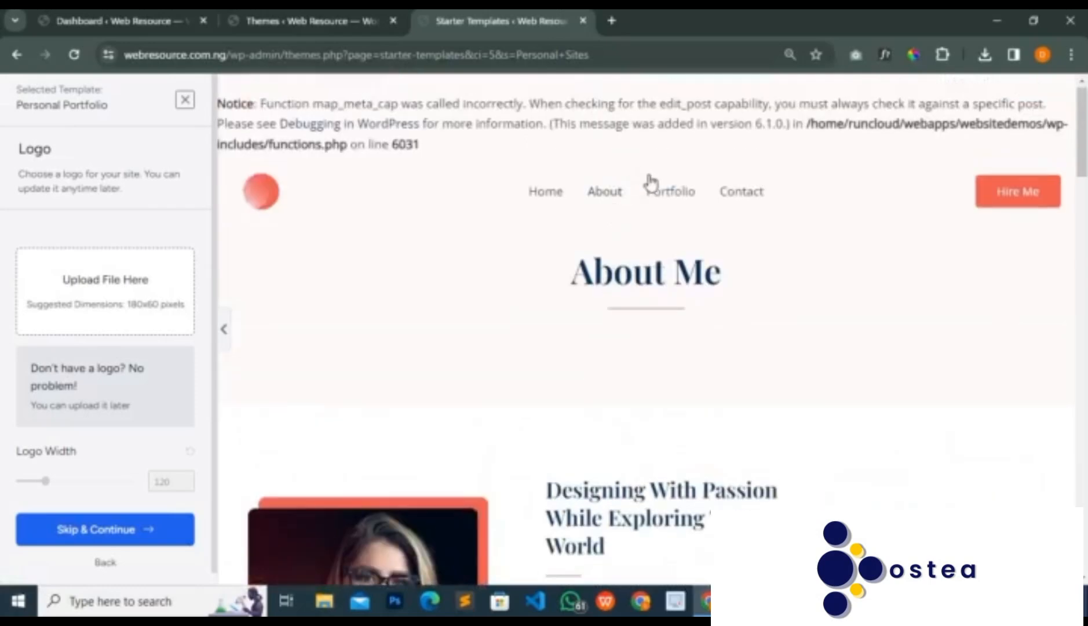
{"action": "left_click", "coordinate": [667, 197]}
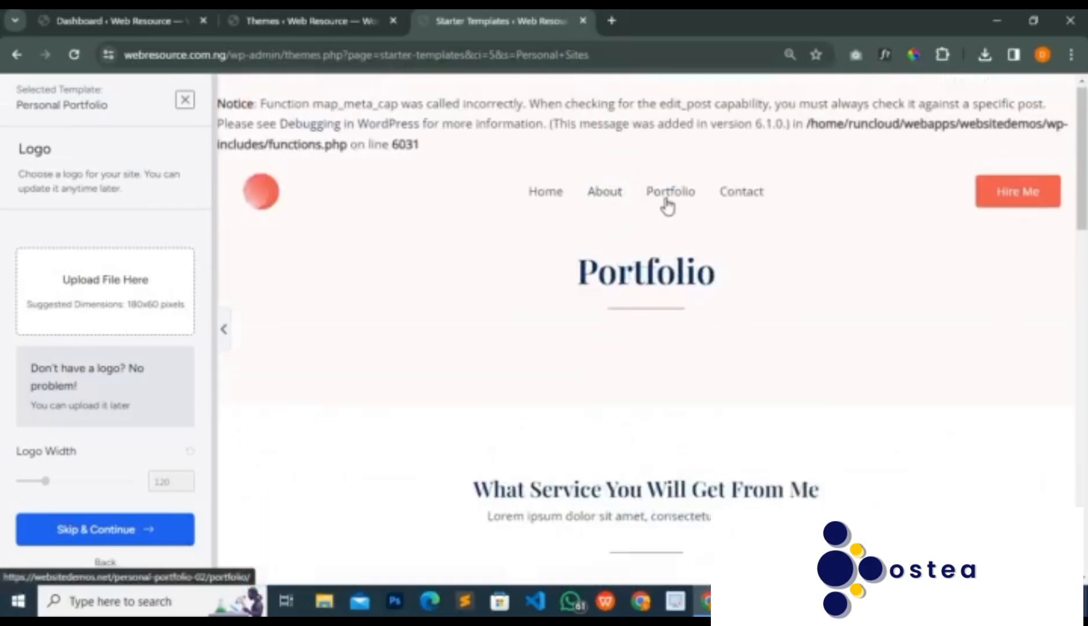
Preview the template's Contact page and examine its contact details and Get In Touch form
{"action": "left_click", "coordinate": [738, 196]}
{"action": "scroll", "coordinate": [664, 228], "scroll_direction": "down", "scroll_amount": 7}
{"action": "scroll", "coordinate": [663, 228], "scroll_direction": "up", "scroll_amount": 7}
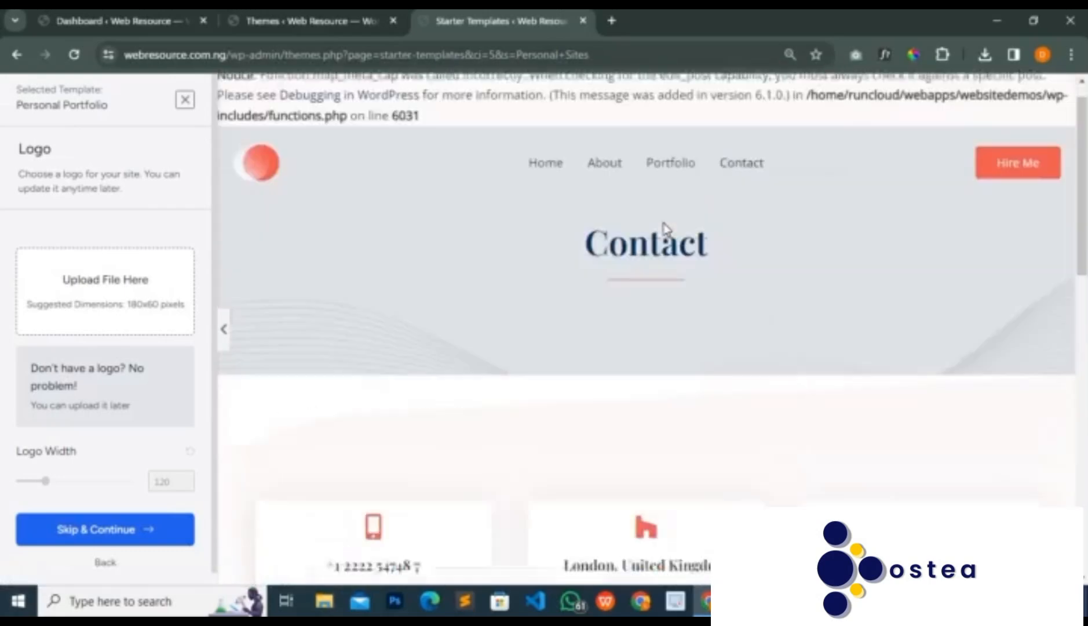
{"action": "scroll", "coordinate": [664, 228], "scroll_direction": "up", "scroll_amount": 1}
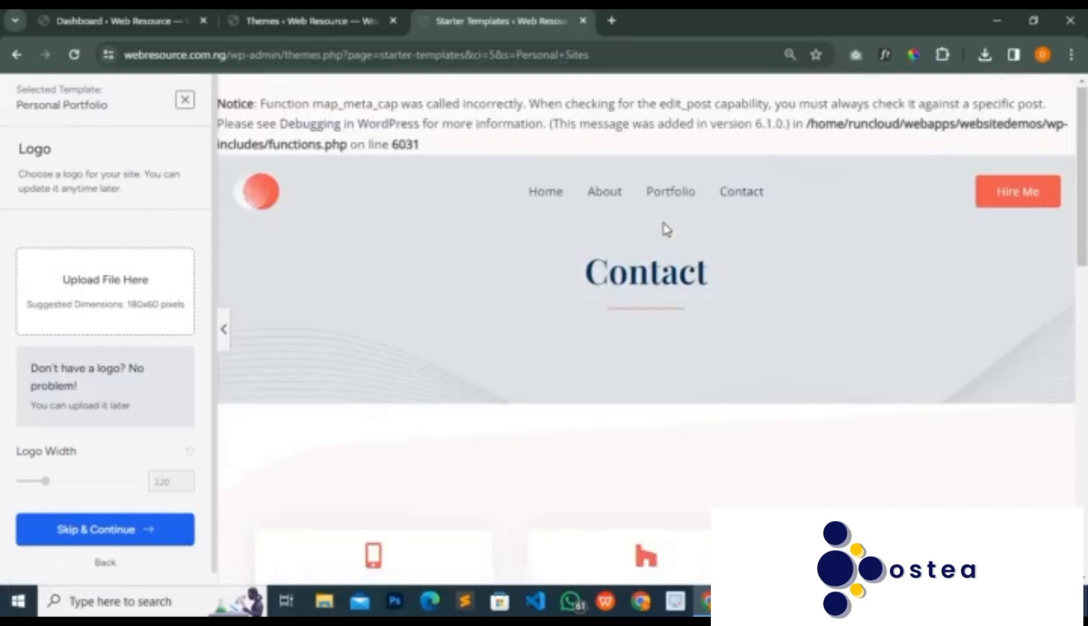
{"action": "scroll", "coordinate": [666, 229], "scroll_direction": "down", "scroll_amount": 8}
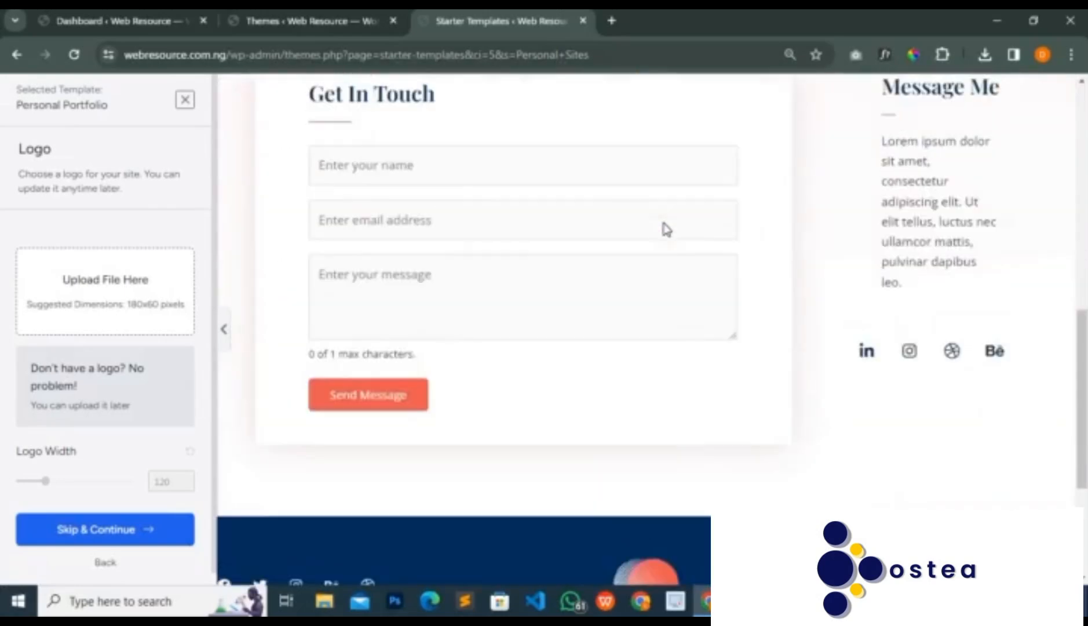
{"action": "scroll", "coordinate": [666, 229], "scroll_direction": "up", "scroll_amount": 7}
{"action": "scroll", "coordinate": [664, 229], "scroll_direction": "up", "scroll_amount": 2}
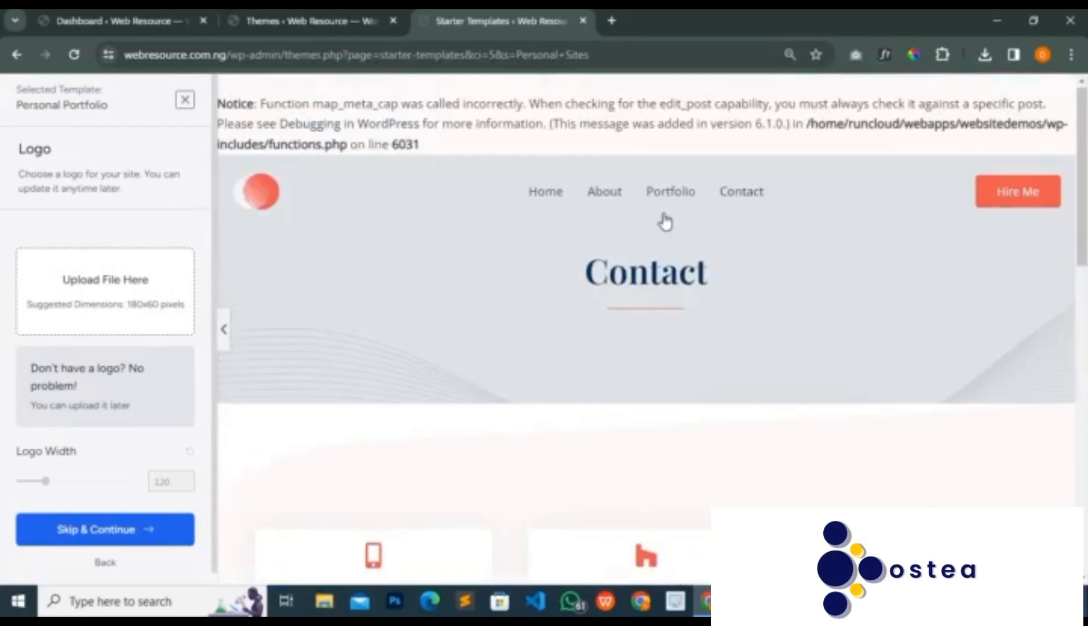
{"action": "scroll", "coordinate": [667, 229], "scroll_direction": "down", "scroll_amount": 8}
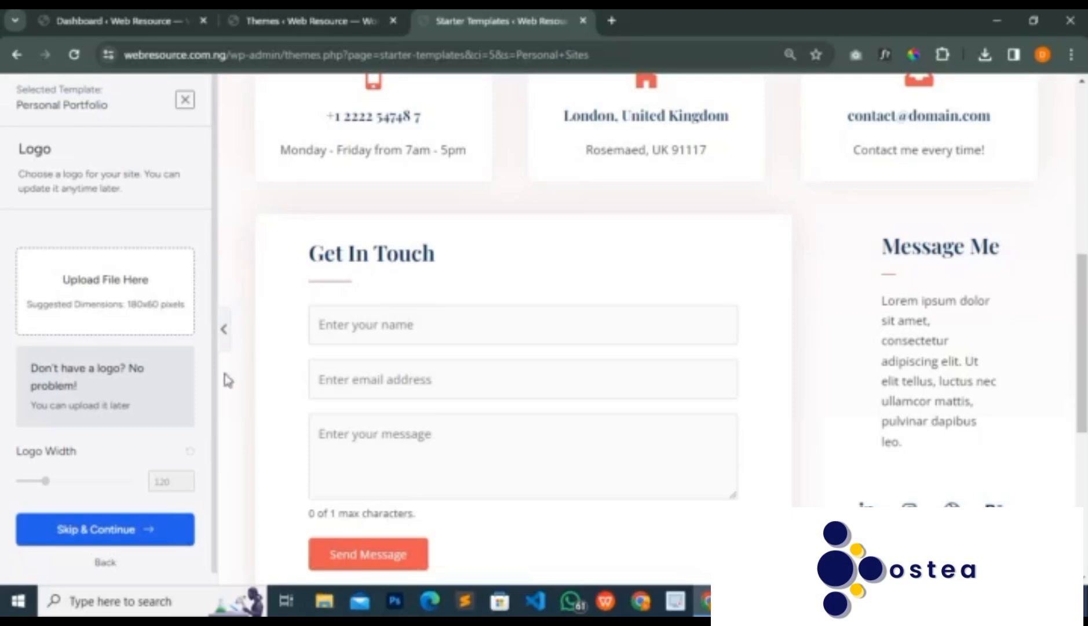
Skip the logo, keep the default colors and fonts, and build the website with all the advanced import options enabled
{"action": "left_click", "coordinate": [83, 529]}
{"action": "scroll", "coordinate": [220, 438], "scroll_direction": "down", "scroll_amount": 6}
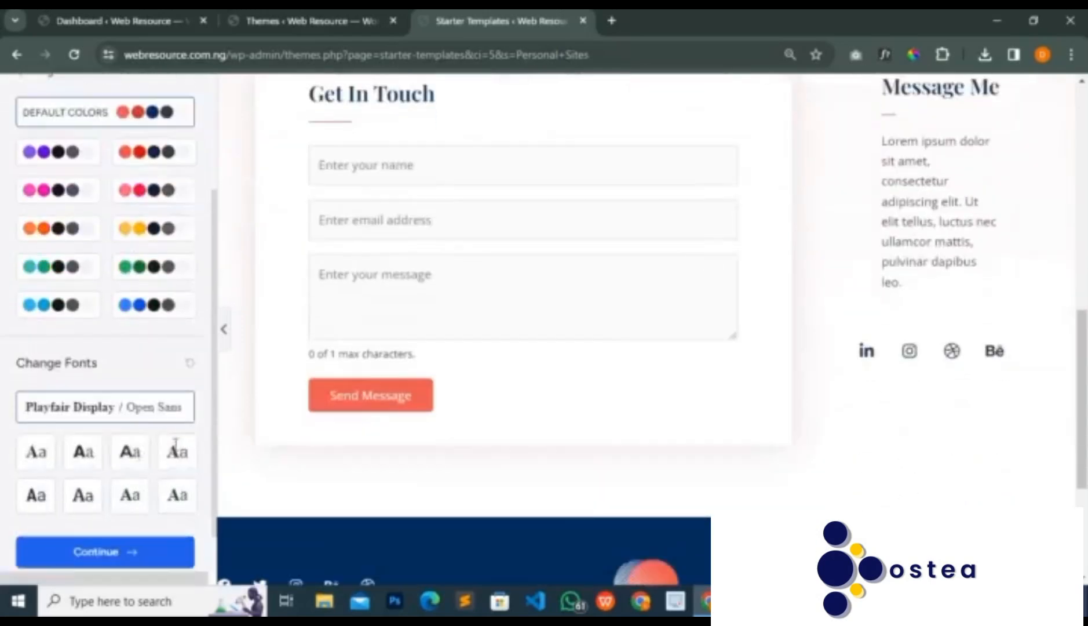
{"action": "left_click", "coordinate": [136, 512]}
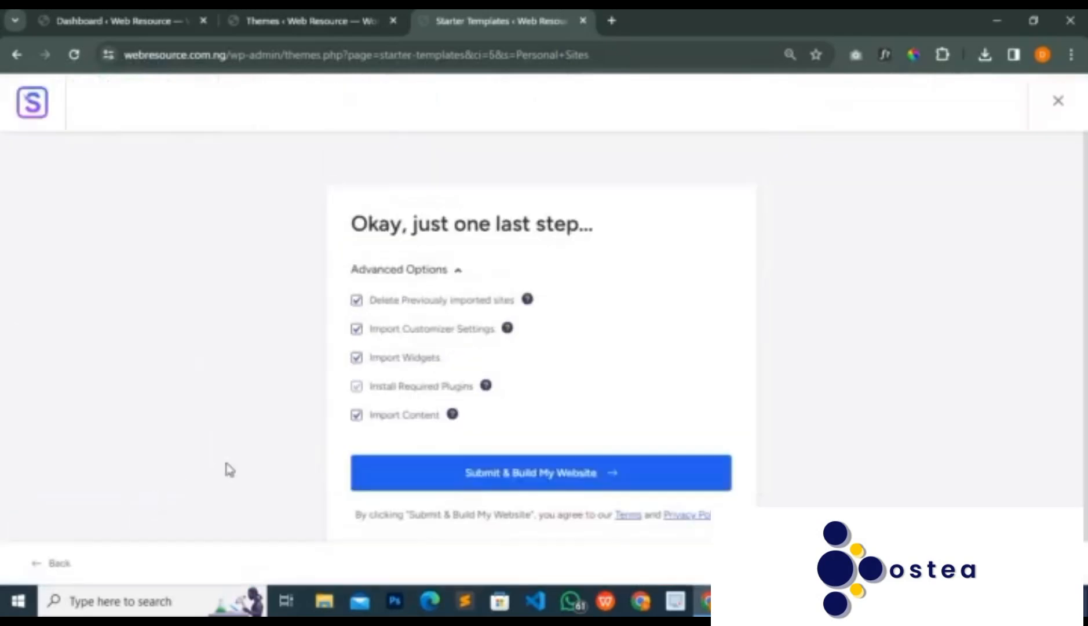
{"action": "left_click", "coordinate": [476, 479]}
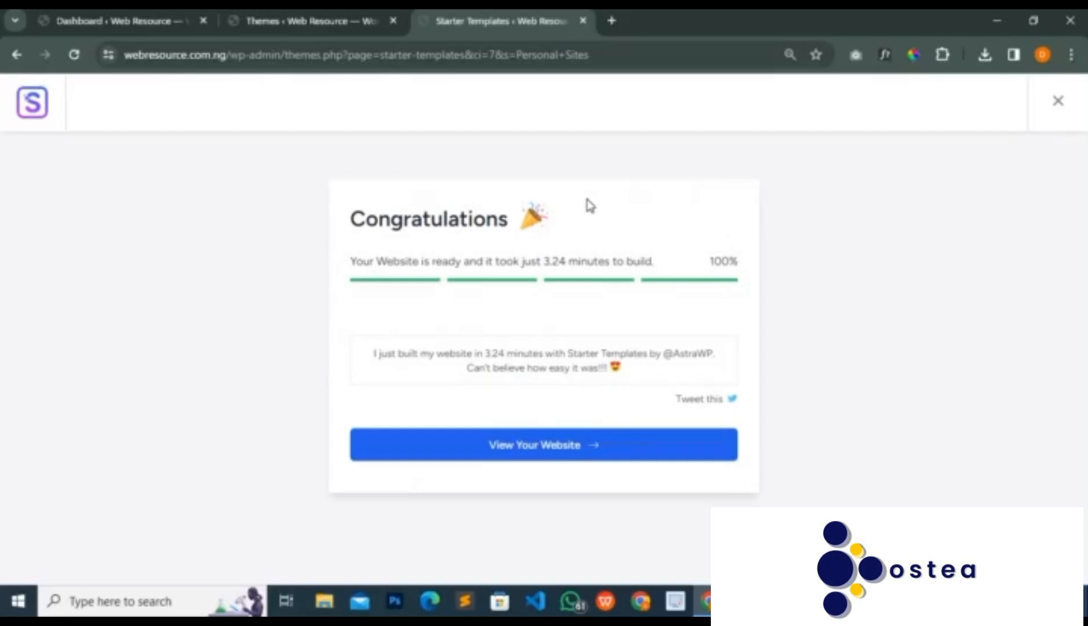
Open webresource.com.ng in a new browser tab and look over the home page of the built website
{"action": "key", "text": "ctrl+t"}
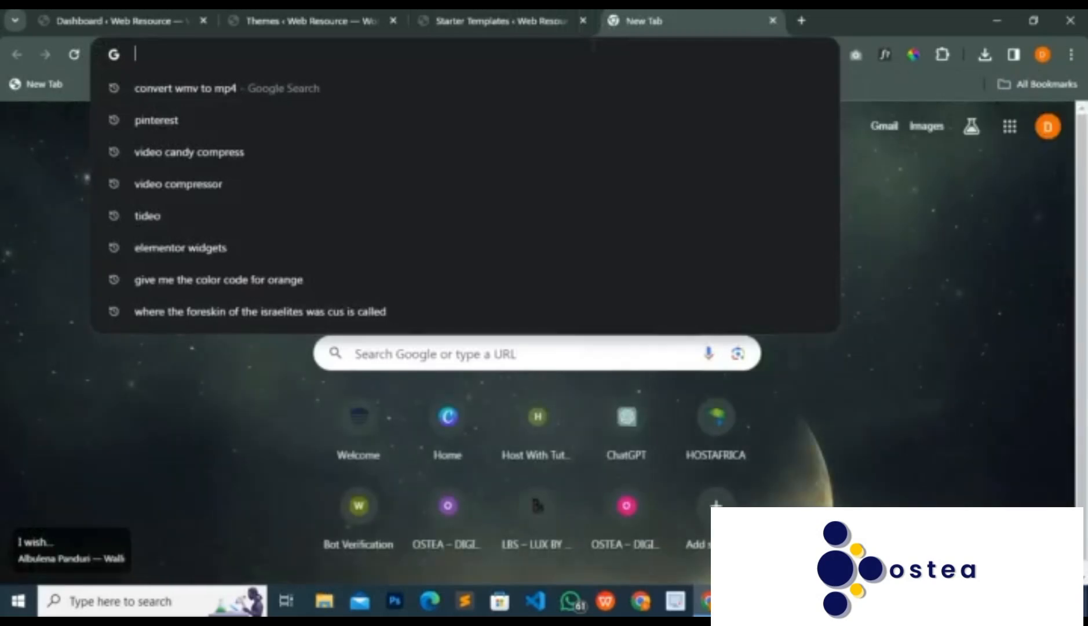
{"action": "type", "text": "we"}
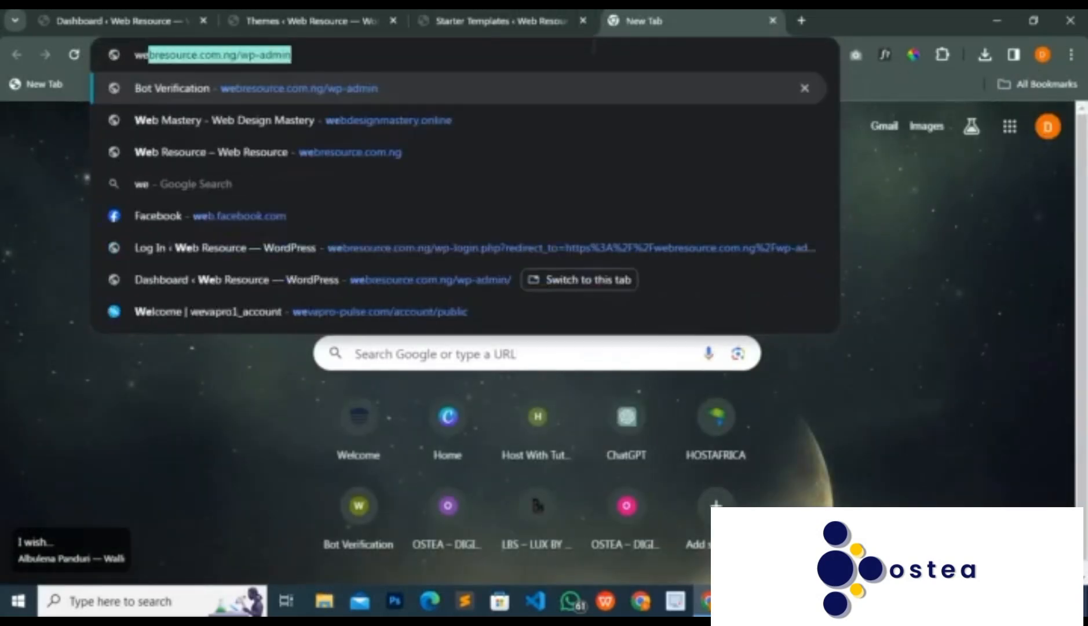
{"action": "type", "text": "bre"}
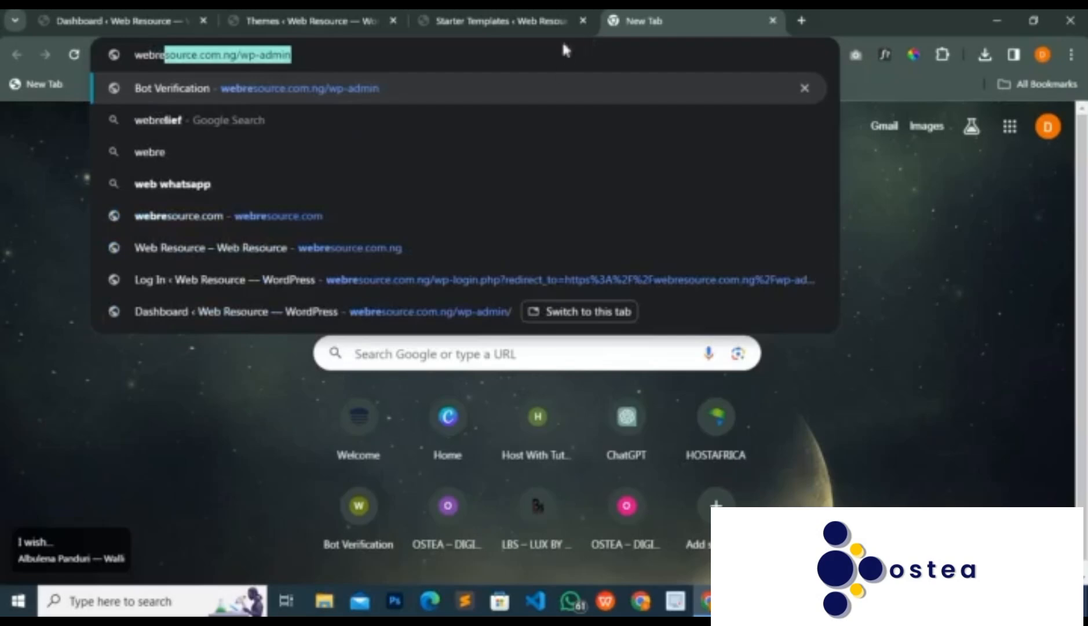
{"action": "key", "text": "Right"}
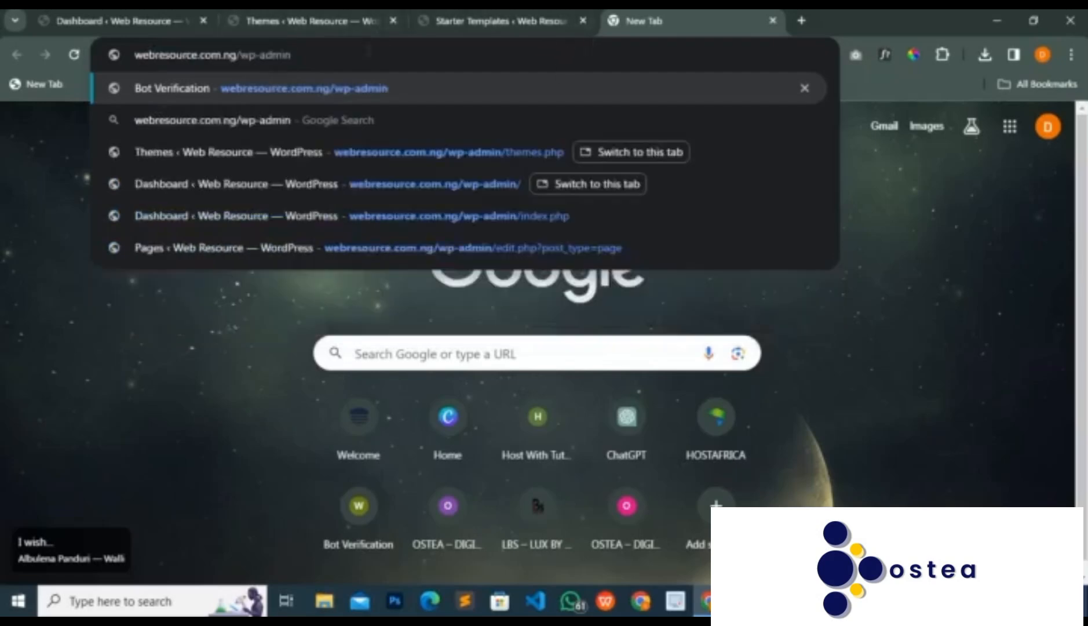
{"action": "key", "text": "BackSpace"}
{"action": "key", "text": "BackSpace"}
{"action": "key", "text": "BackSpace"}
{"action": "key", "text": "BackSpace"}
{"action": "key", "text": "BackSpace"}
{"action": "key", "text": "BackSpace"}
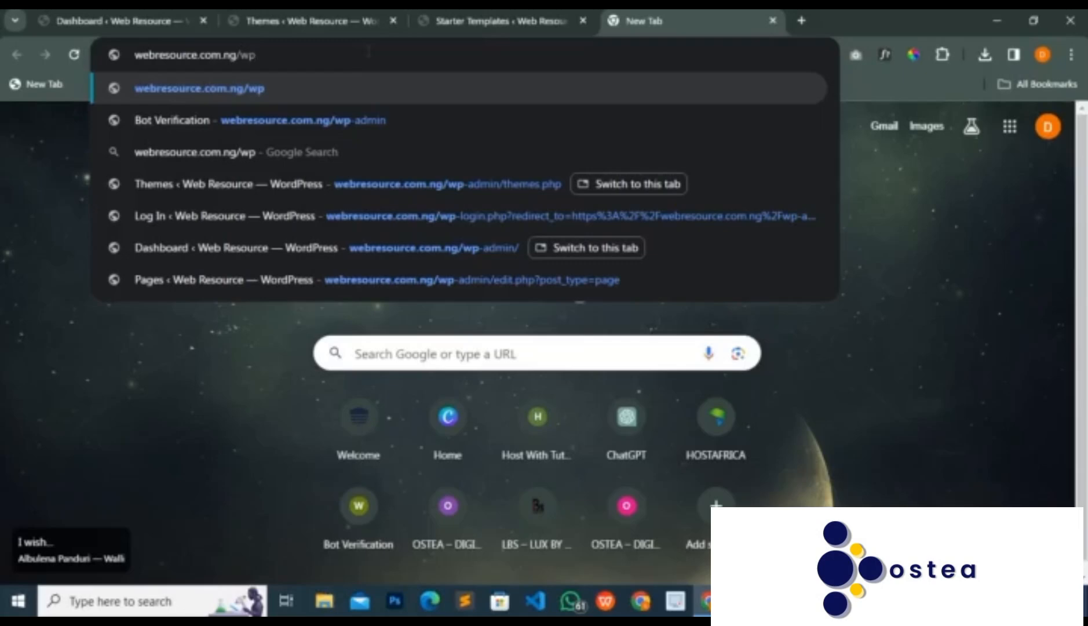
{"action": "key", "text": "BackSpace"}
{"action": "key", "text": "BackSpace"}
{"action": "key", "text": "BackSpace"}
{"action": "key", "text": "Return"}
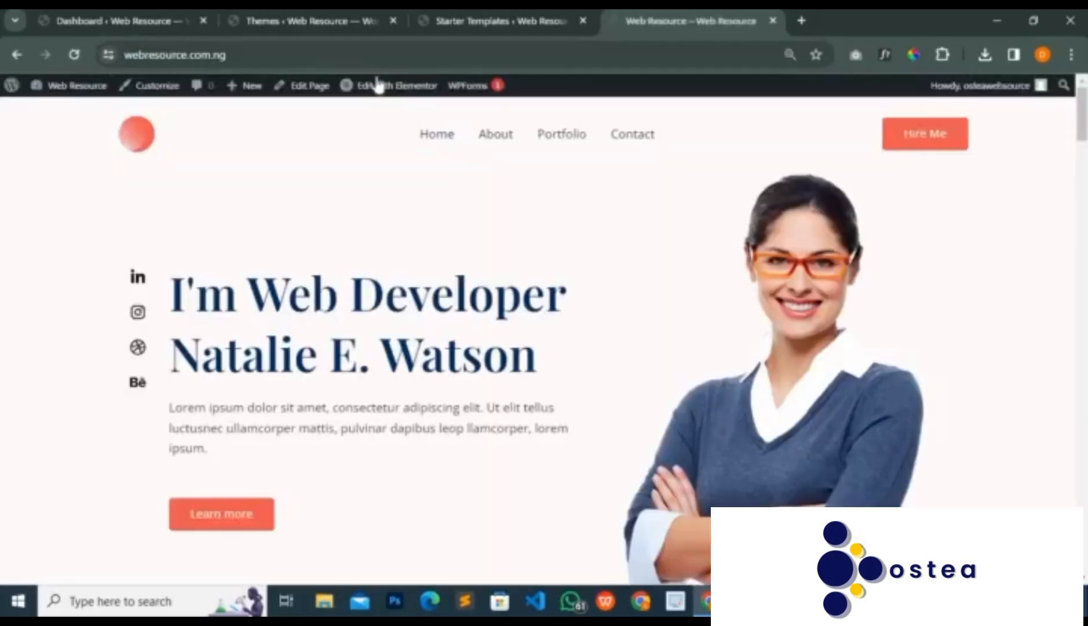
{"action": "scroll", "coordinate": [498, 292], "scroll_direction": "down", "scroll_amount": 10}
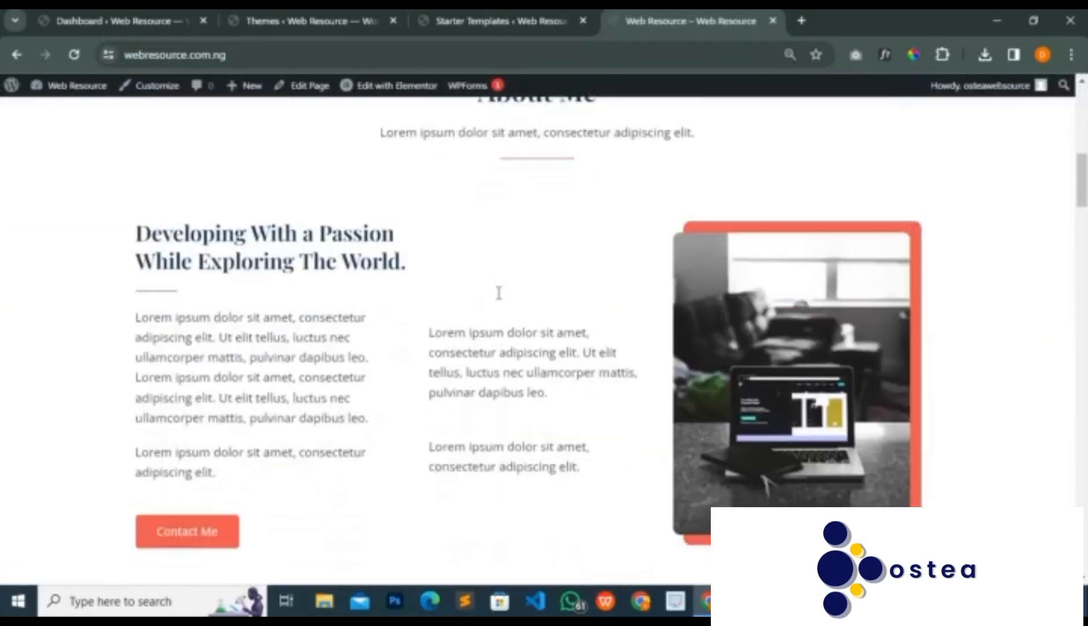
Examine the home page sections of the built site from About Me down to Stay In Touch and back up
{"action": "scroll", "coordinate": [498, 292], "scroll_direction": "down", "scroll_amount": 15}
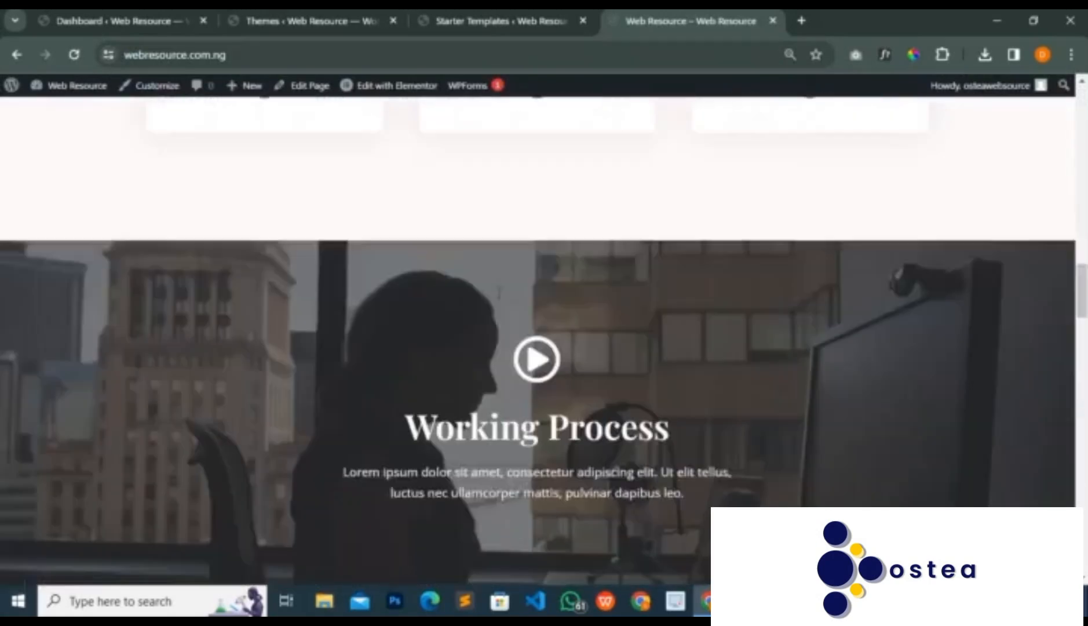
{"action": "scroll", "coordinate": [501, 330], "scroll_direction": "down", "scroll_amount": 15}
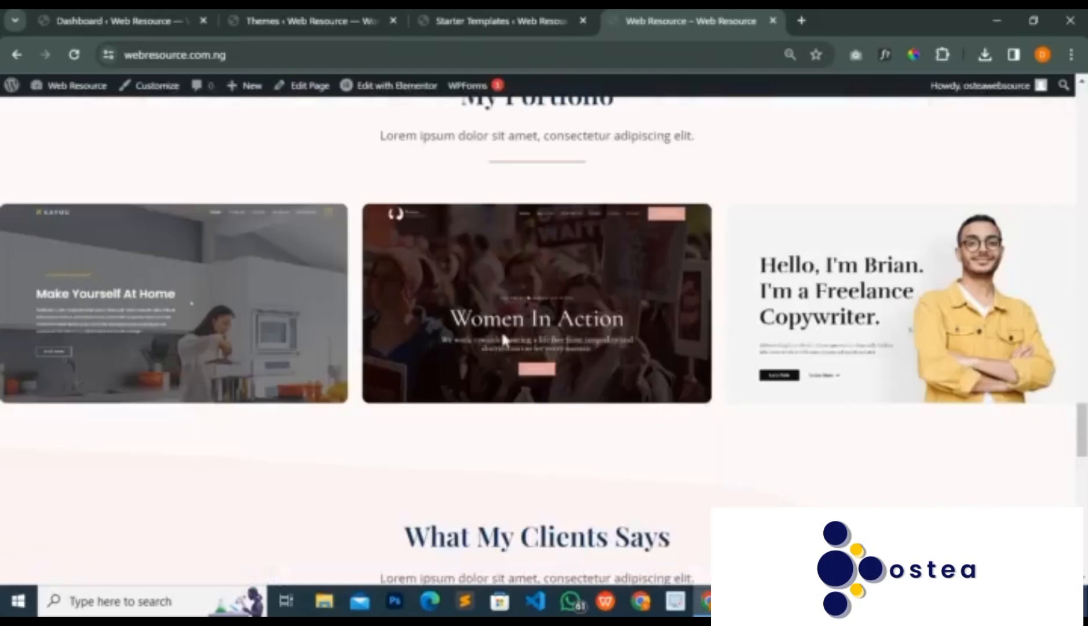
{"action": "scroll", "coordinate": [501, 330], "scroll_direction": "down", "scroll_amount": 12}
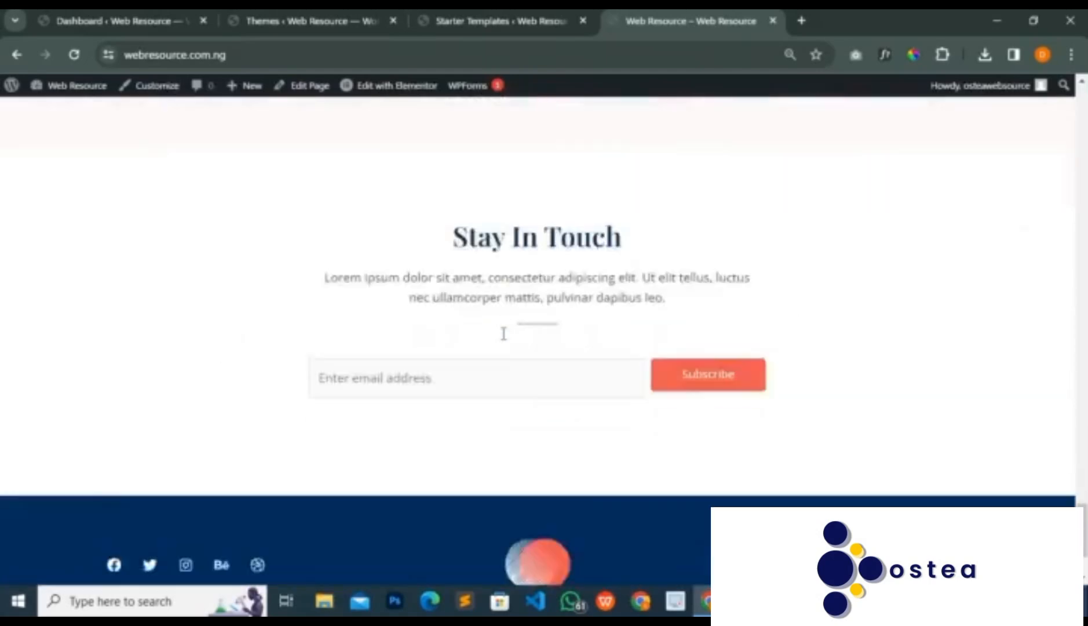
{"action": "scroll", "coordinate": [502, 336], "scroll_direction": "down", "scroll_amount": 1}
{"action": "scroll", "coordinate": [500, 340], "scroll_direction": "up", "scroll_amount": 5}
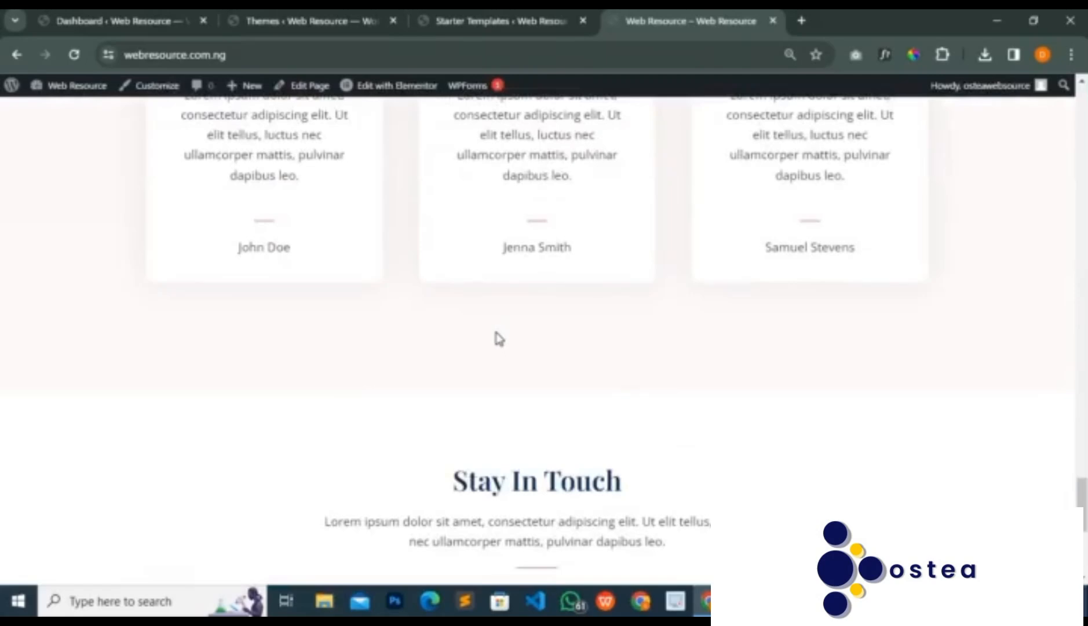
{"action": "scroll", "coordinate": [500, 339], "scroll_direction": "up", "scroll_amount": 5}
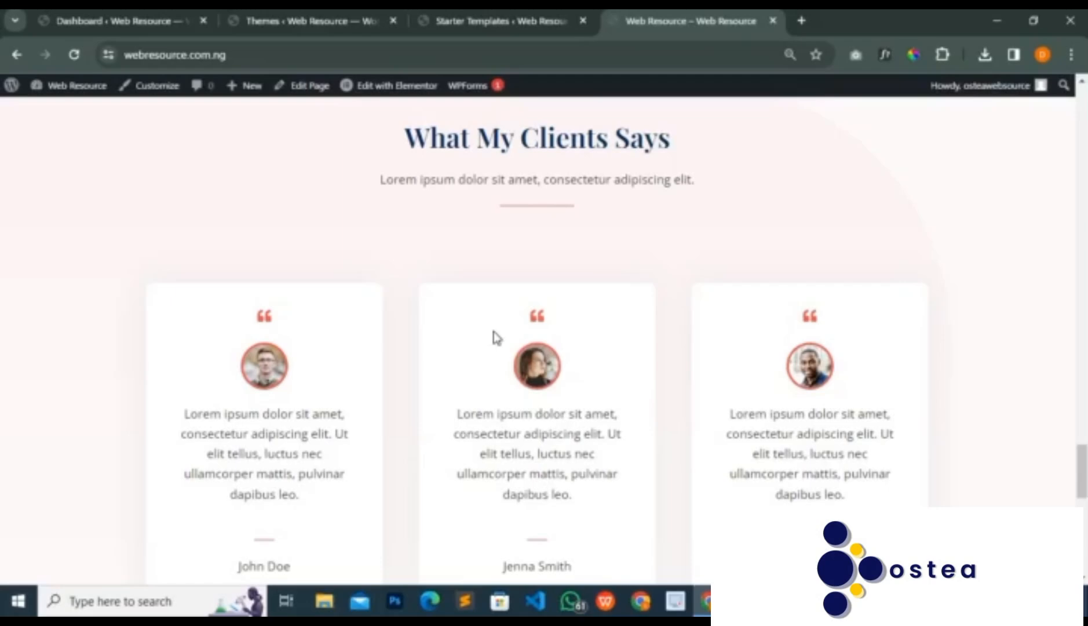
{"action": "scroll", "coordinate": [497, 338], "scroll_direction": "up", "scroll_amount": 10}
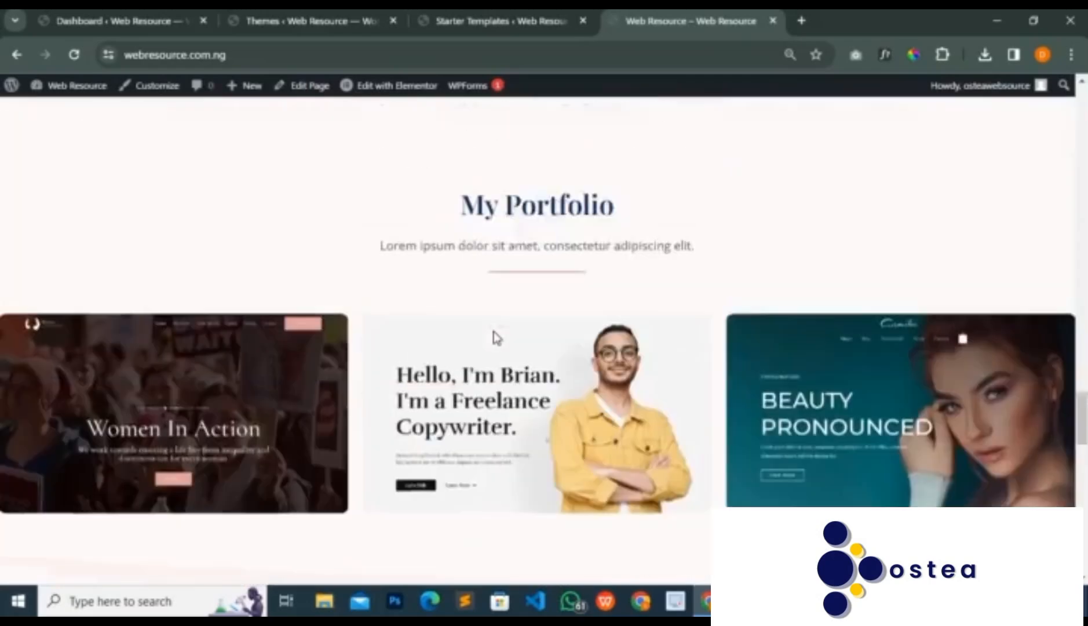
{"action": "scroll", "coordinate": [497, 338], "scroll_direction": "up", "scroll_amount": 5}
{"action": "scroll", "coordinate": [497, 338], "scroll_direction": "up", "scroll_amount": 5}
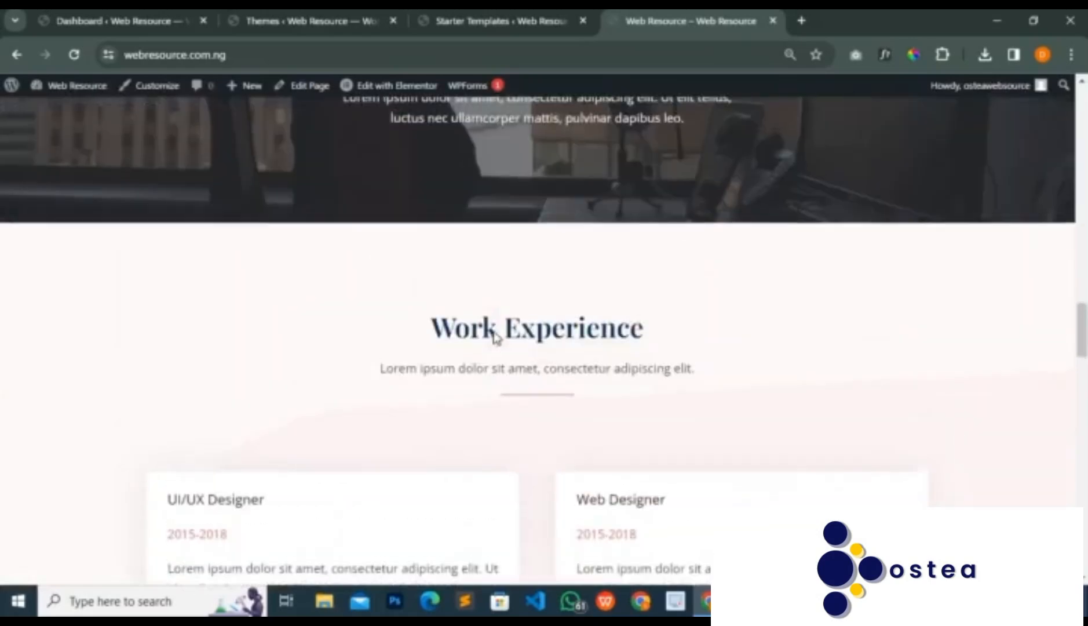
{"action": "scroll", "coordinate": [544, 283], "scroll_direction": "up", "scroll_amount": 4}
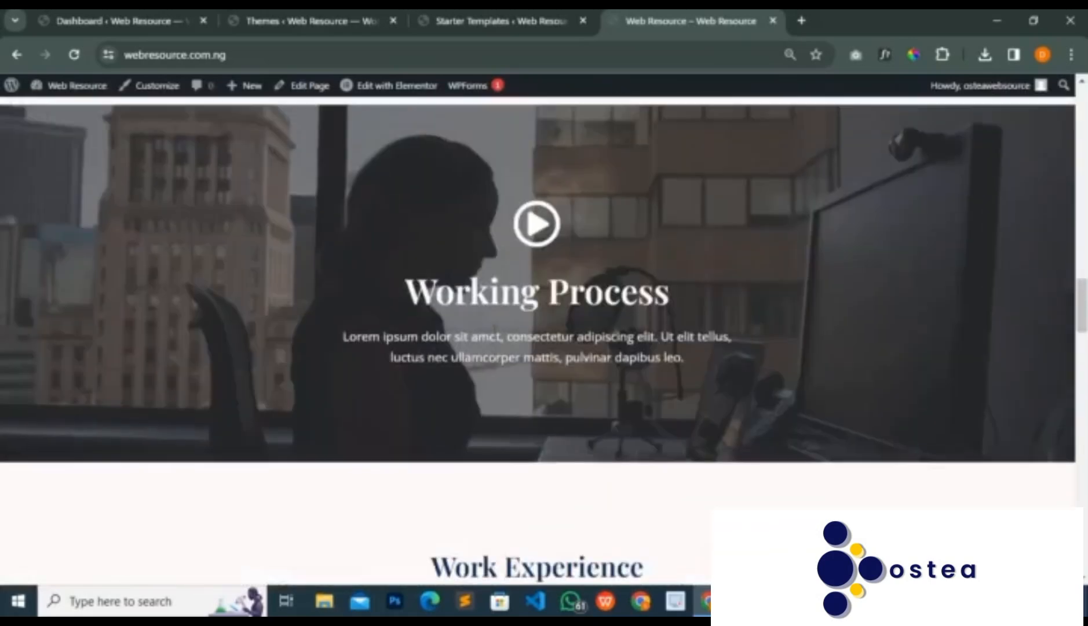
{"action": "scroll", "coordinate": [496, 337], "scroll_direction": "up", "scroll_amount": 7}
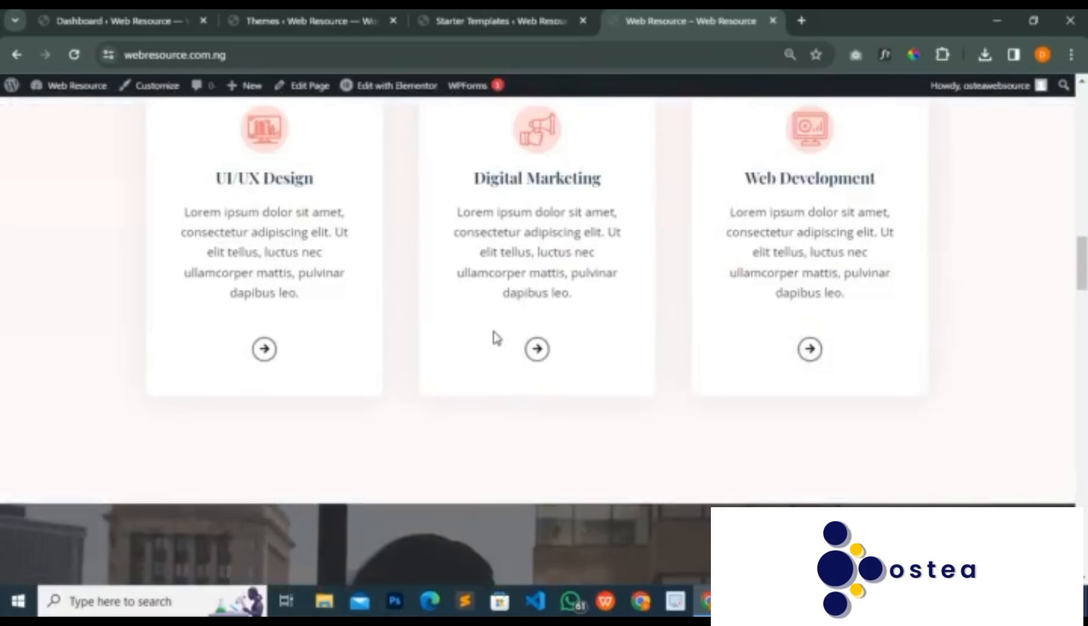
{"action": "scroll", "coordinate": [497, 338], "scroll_direction": "up", "scroll_amount": 16}
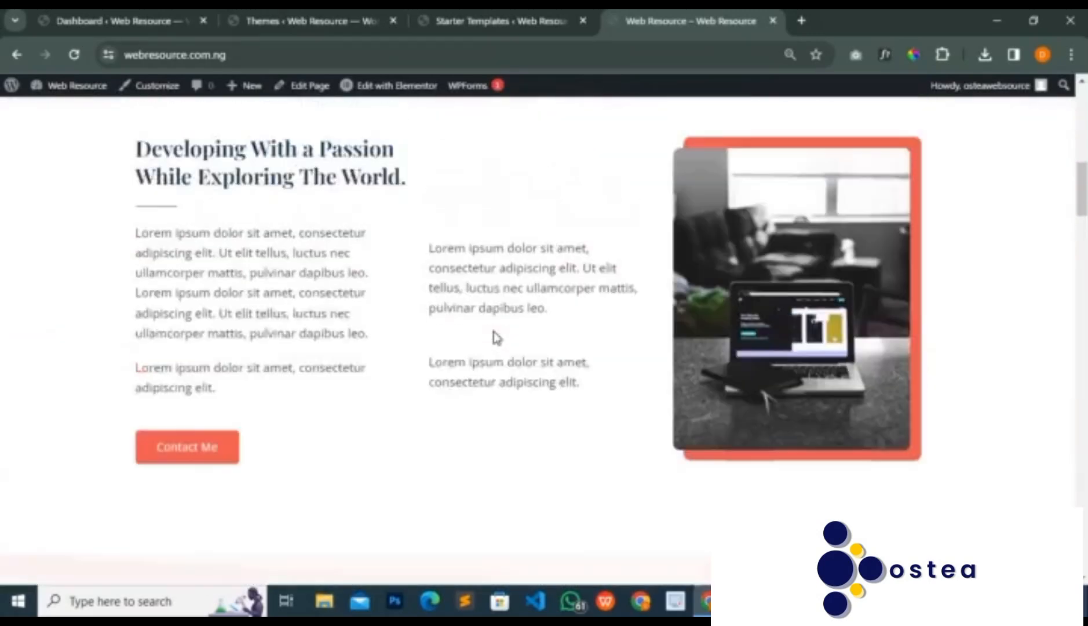
{"action": "scroll", "coordinate": [497, 338], "scroll_direction": "up", "scroll_amount": 8}
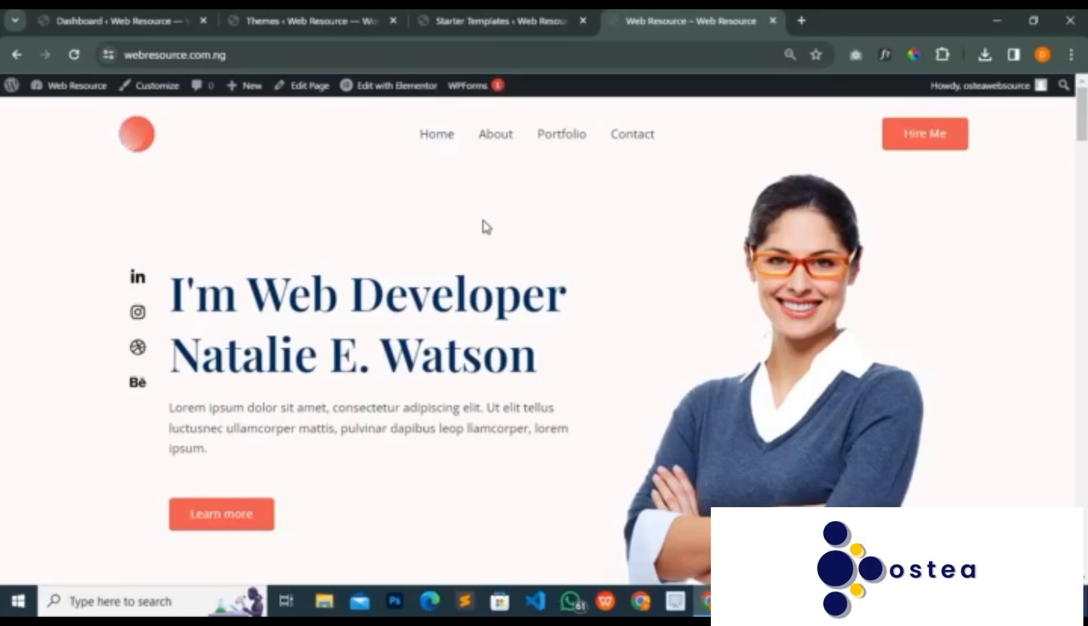
Close the finished Starter Templates page and open Installed Plugins in a new browser tab to review the plugin list
{"action": "left_click", "coordinate": [472, 24]}
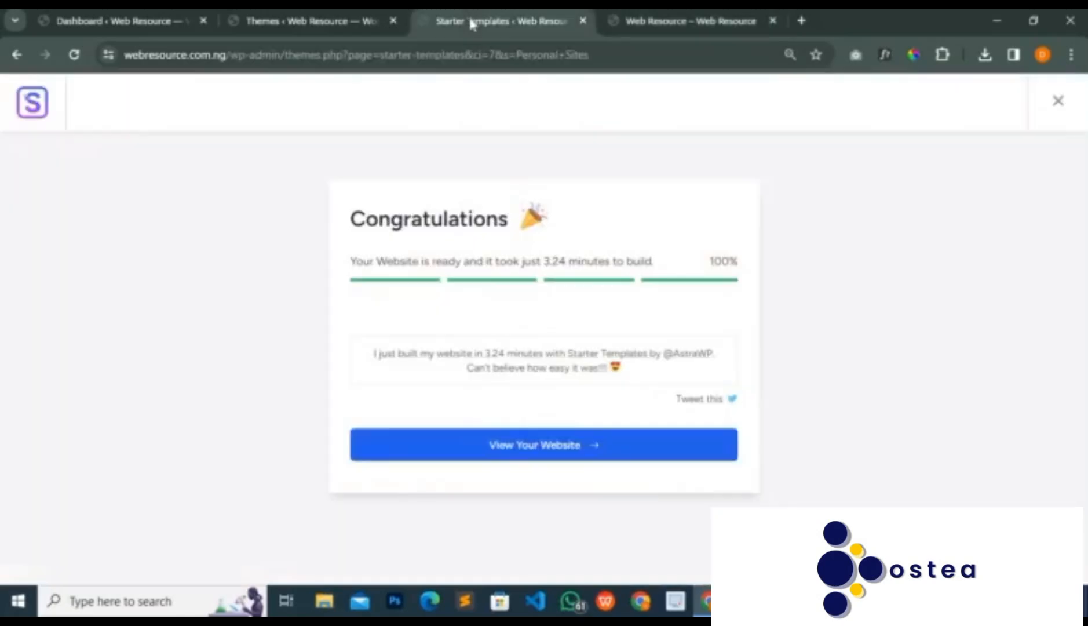
{"action": "left_click", "coordinate": [583, 21]}
{"action": "left_click", "coordinate": [344, 25]}
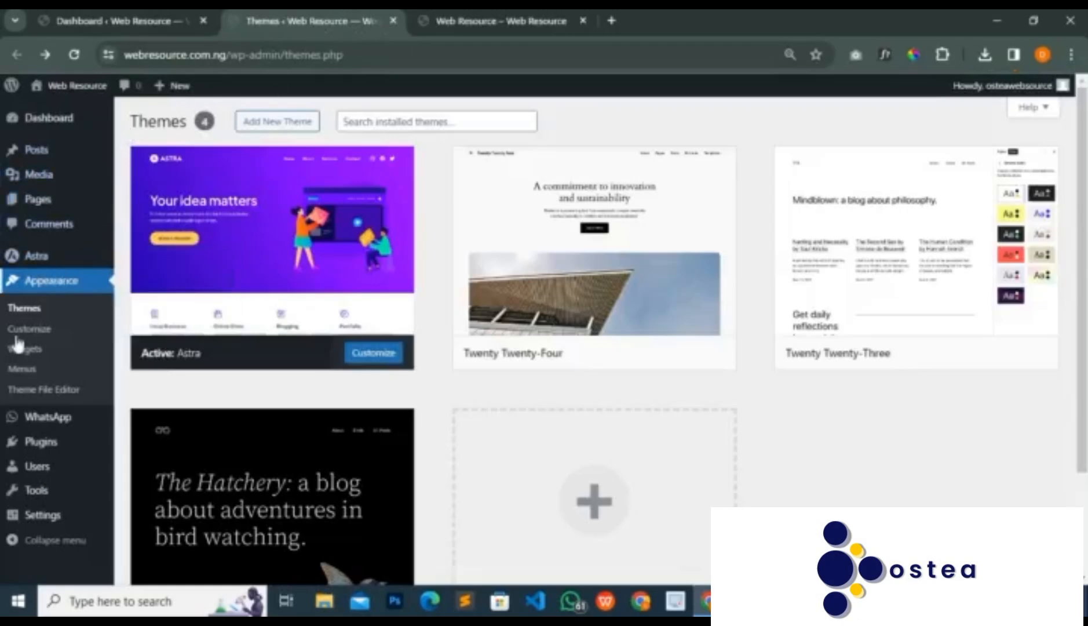
{"action": "mouse_move", "coordinate": [61, 458]}
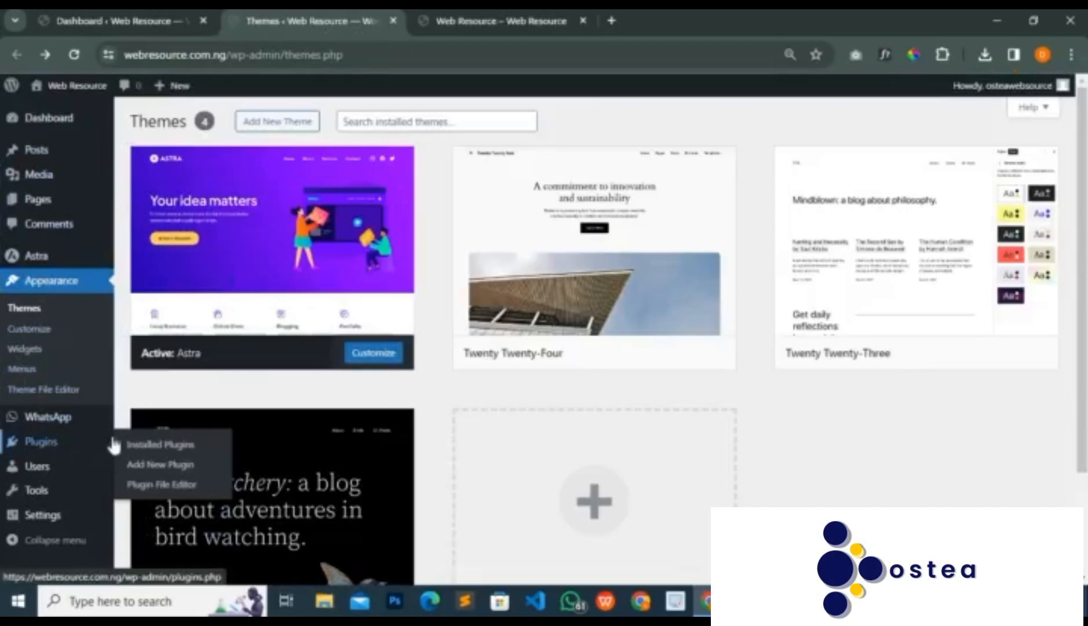
{"action": "right_click", "coordinate": [131, 443]}
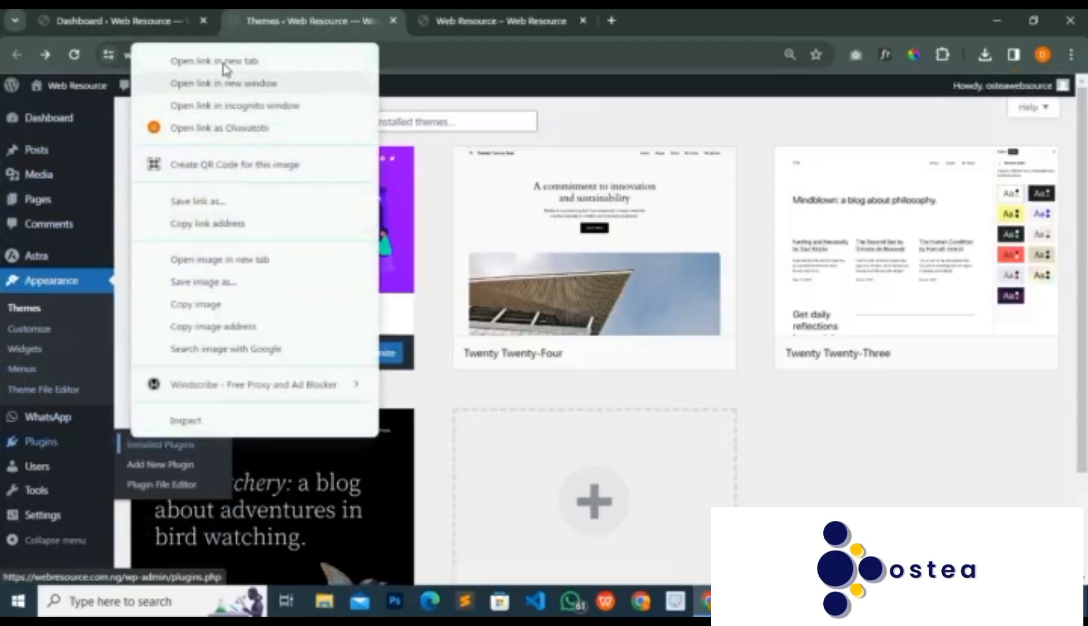
{"action": "left_click", "coordinate": [174, 59]}
{"action": "left_click", "coordinate": [463, 22]}
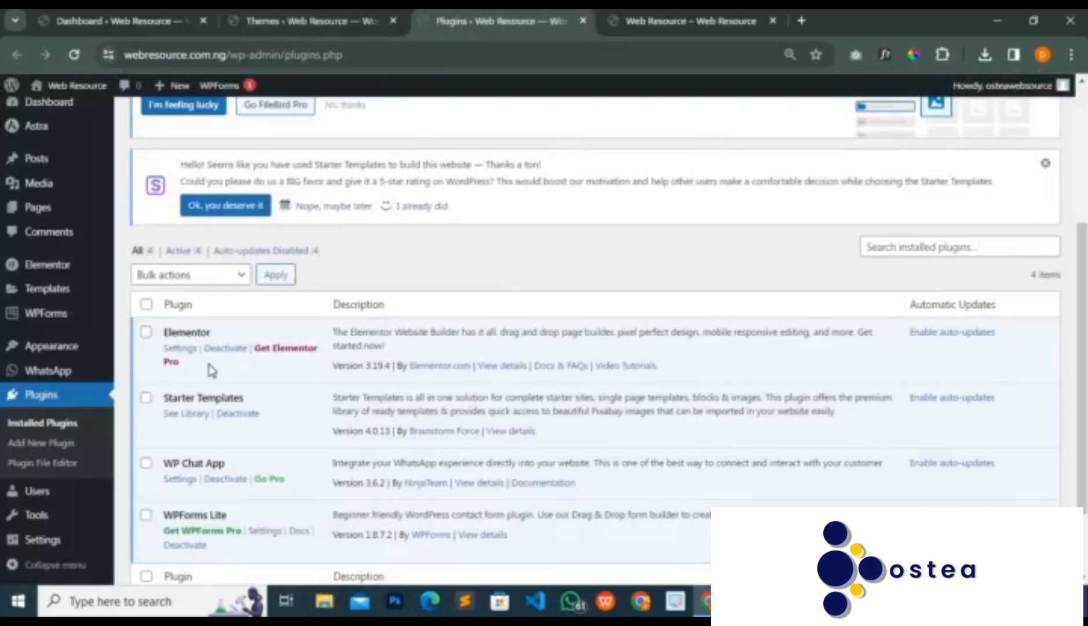
{"action": "scroll", "coordinate": [212, 371], "scroll_direction": "down", "scroll_amount": 2}
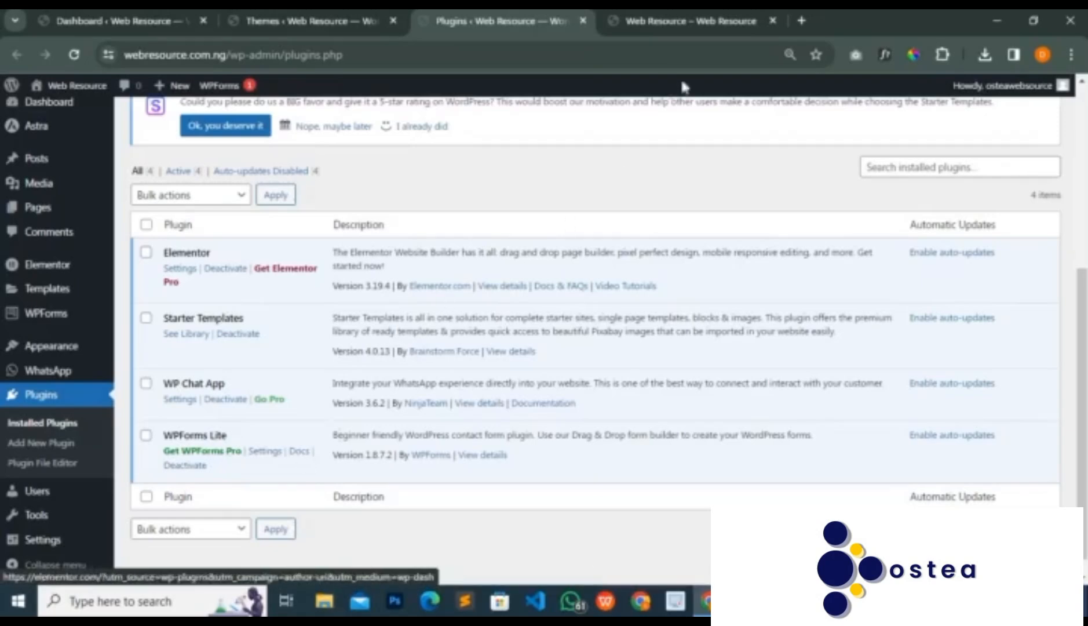
Open the built site's Contact page and examine its Get In Touch form
{"action": "left_click", "coordinate": [699, 21]}
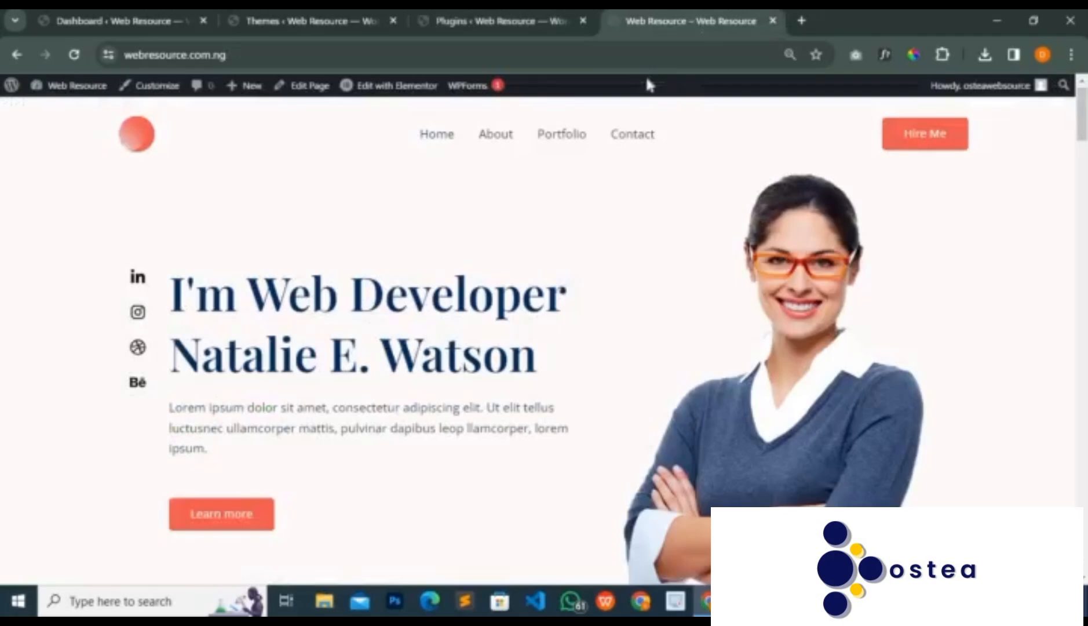
{"action": "left_click", "coordinate": [634, 138]}
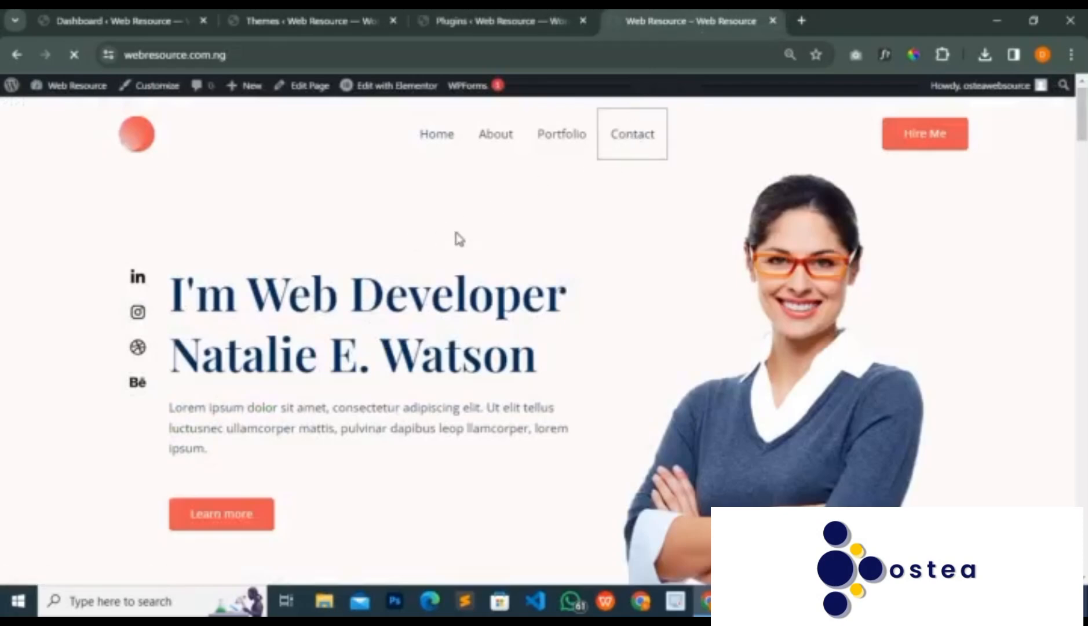
{"action": "scroll", "coordinate": [458, 238], "scroll_direction": "down", "scroll_amount": 4}
{"action": "scroll", "coordinate": [459, 239], "scroll_direction": "down", "scroll_amount": 5}
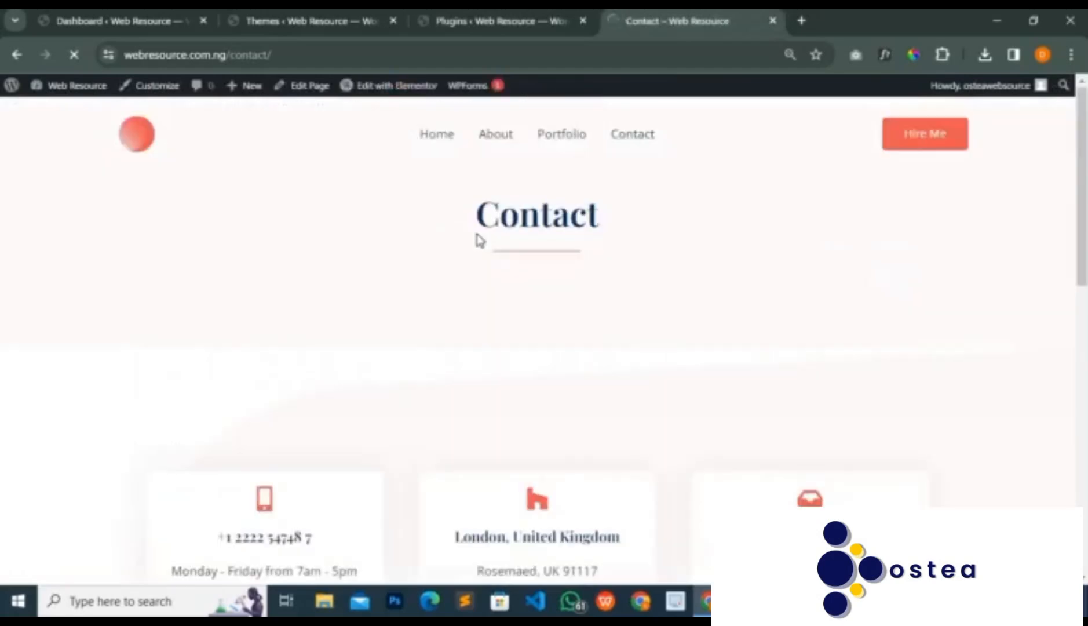
{"action": "scroll", "coordinate": [495, 243], "scroll_direction": "down", "scroll_amount": 10}
{"action": "scroll", "coordinate": [487, 246], "scroll_direction": "down", "scroll_amount": 1}
{"action": "scroll", "coordinate": [492, 220], "scroll_direction": "up", "scroll_amount": 4}
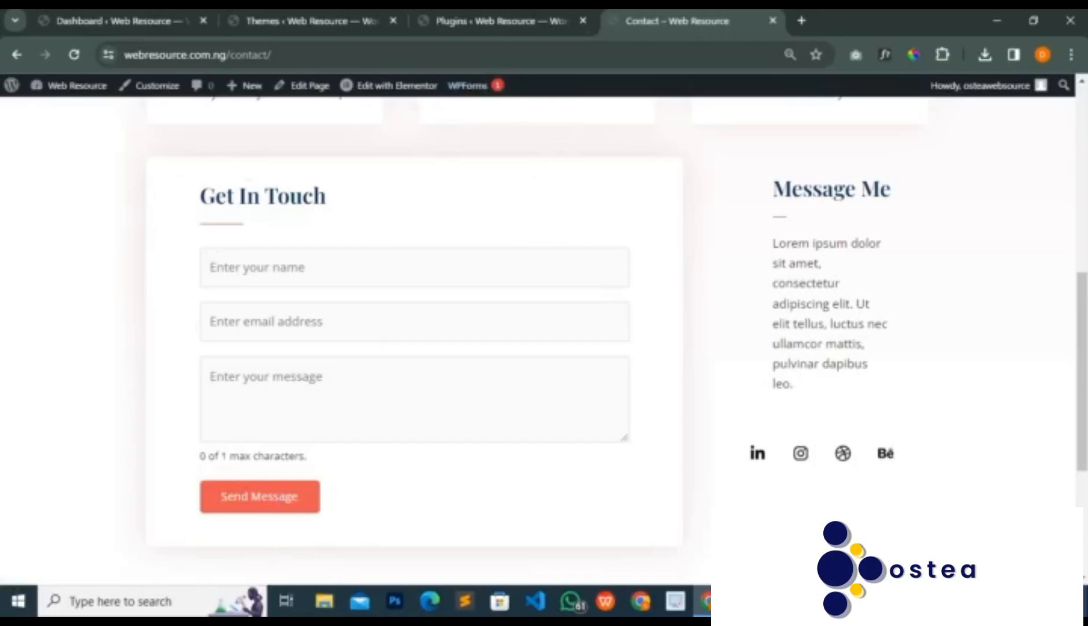
Revisit the installed plugins list, view the Course Content image in the photo viewer, and minimize the image
{"action": "left_click", "coordinate": [509, 20]}
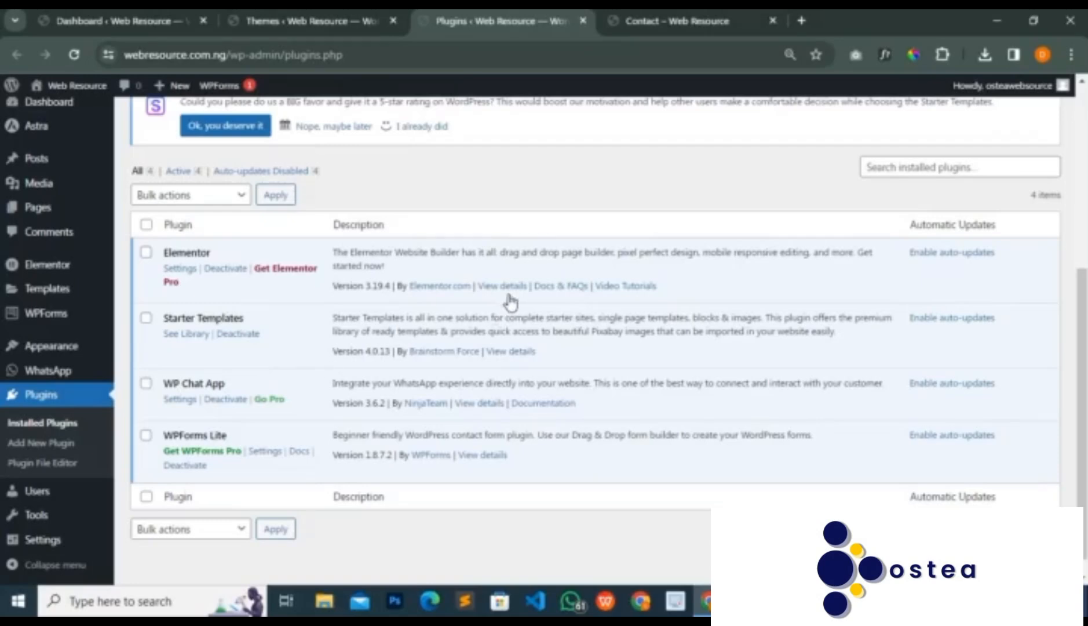
{"action": "scroll", "coordinate": [510, 301], "scroll_direction": "up", "scroll_amount": 2}
{"action": "left_click", "coordinate": [741, 601]}
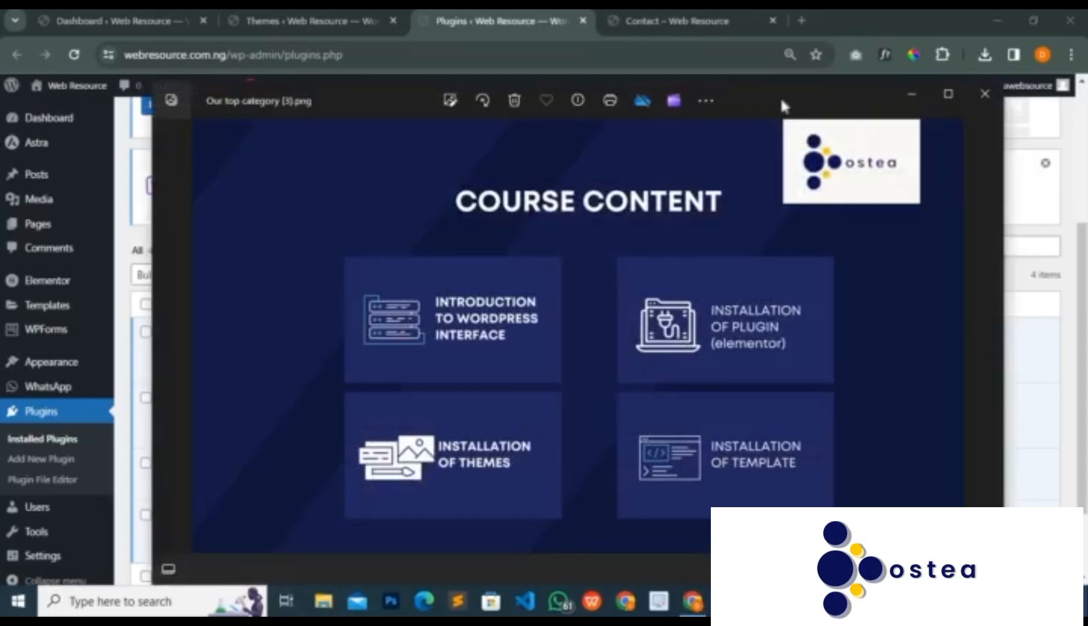
{"action": "left_click", "coordinate": [898, 99]}
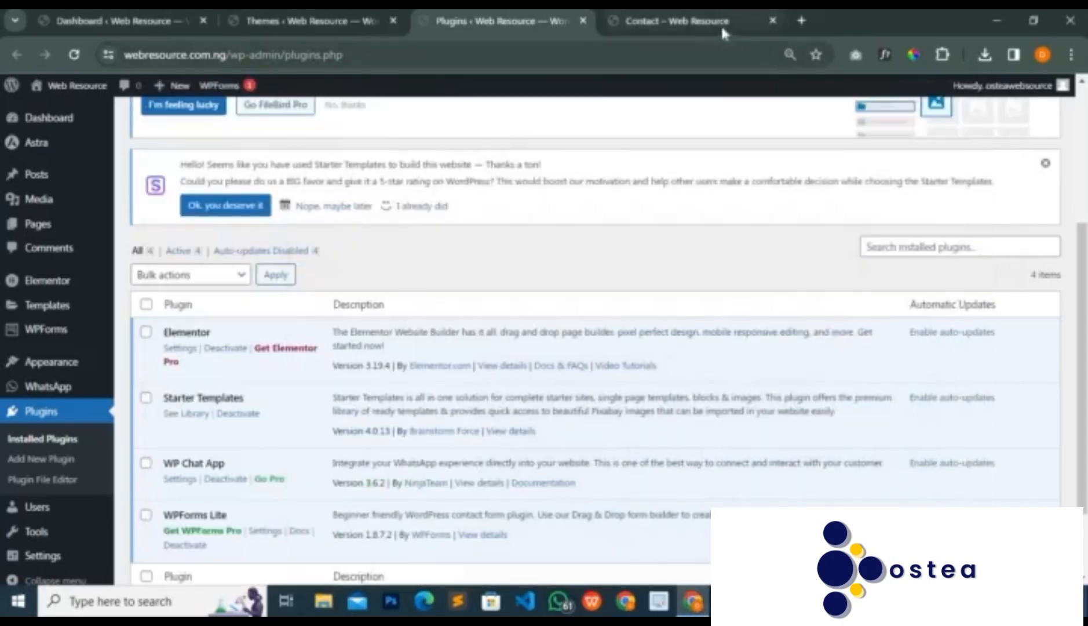
Return from the site's Contact page to Home and review the hero banner and About Me section
{"action": "left_click", "coordinate": [721, 25]}
{"action": "scroll", "coordinate": [472, 191], "scroll_direction": "up", "scroll_amount": 10}
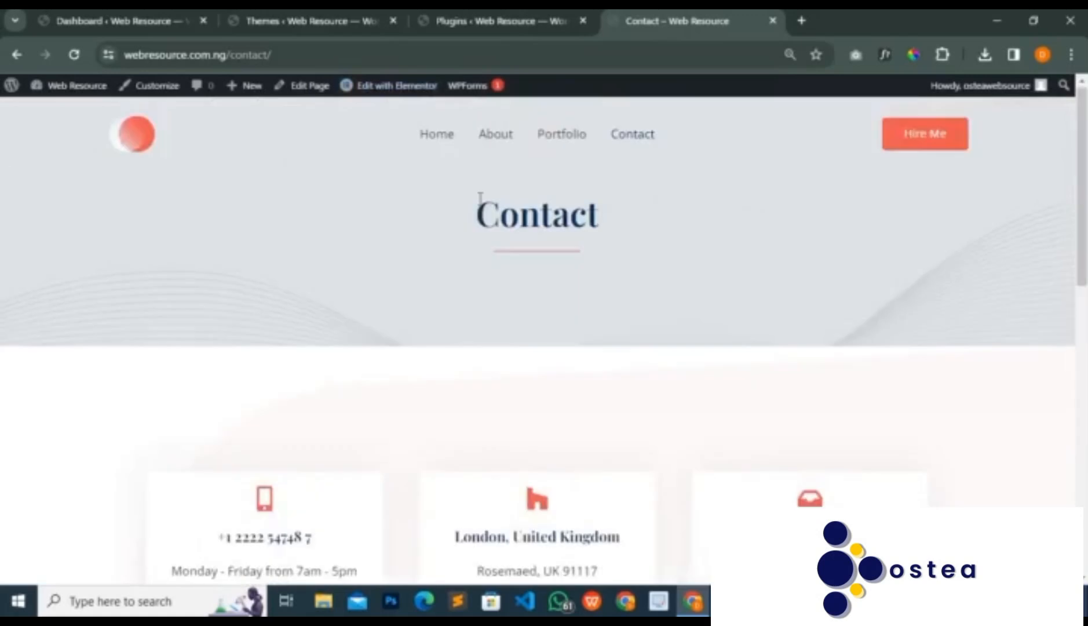
{"action": "left_click", "coordinate": [438, 152]}
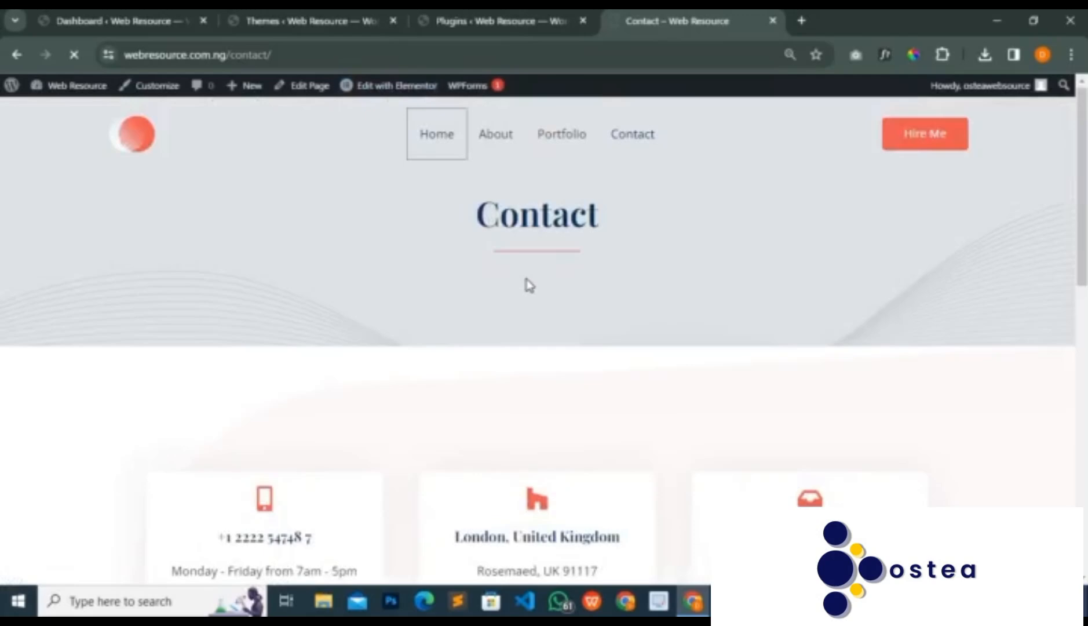
{"action": "scroll", "coordinate": [360, 475], "scroll_direction": "down", "scroll_amount": 2}
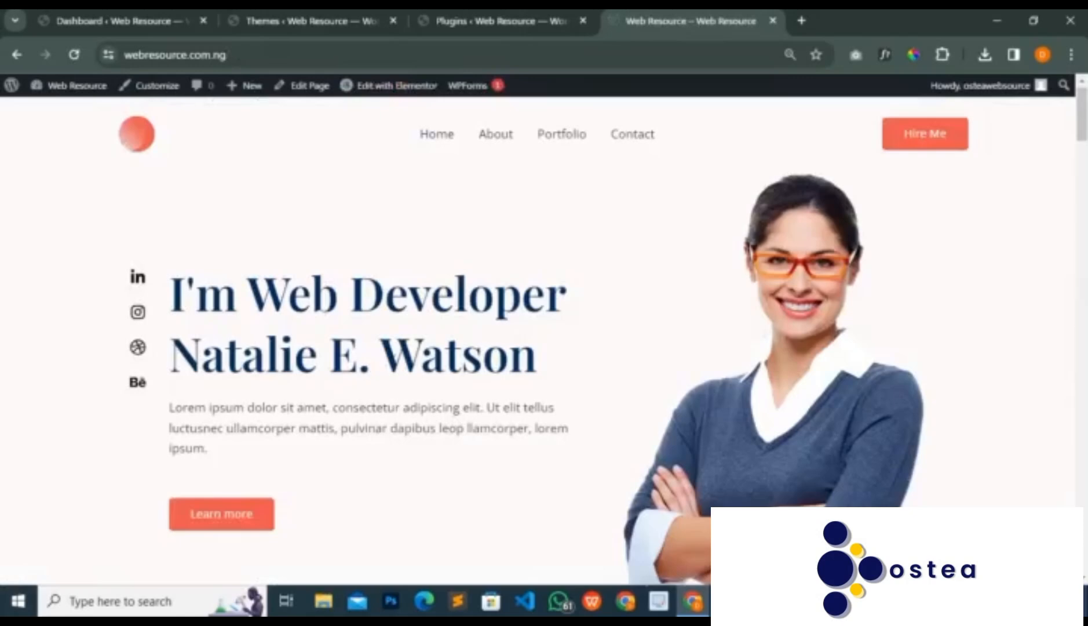
{"action": "scroll", "coordinate": [381, 369], "scroll_direction": "down", "scroll_amount": 8}
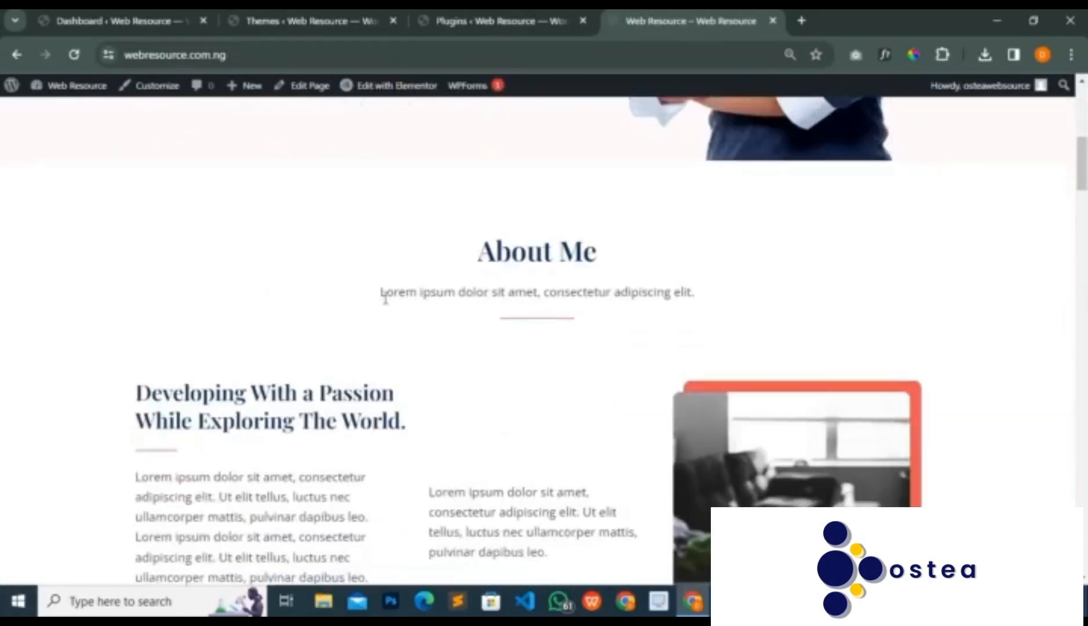
{"action": "scroll", "coordinate": [449, 327], "scroll_direction": "down", "scroll_amount": 3}
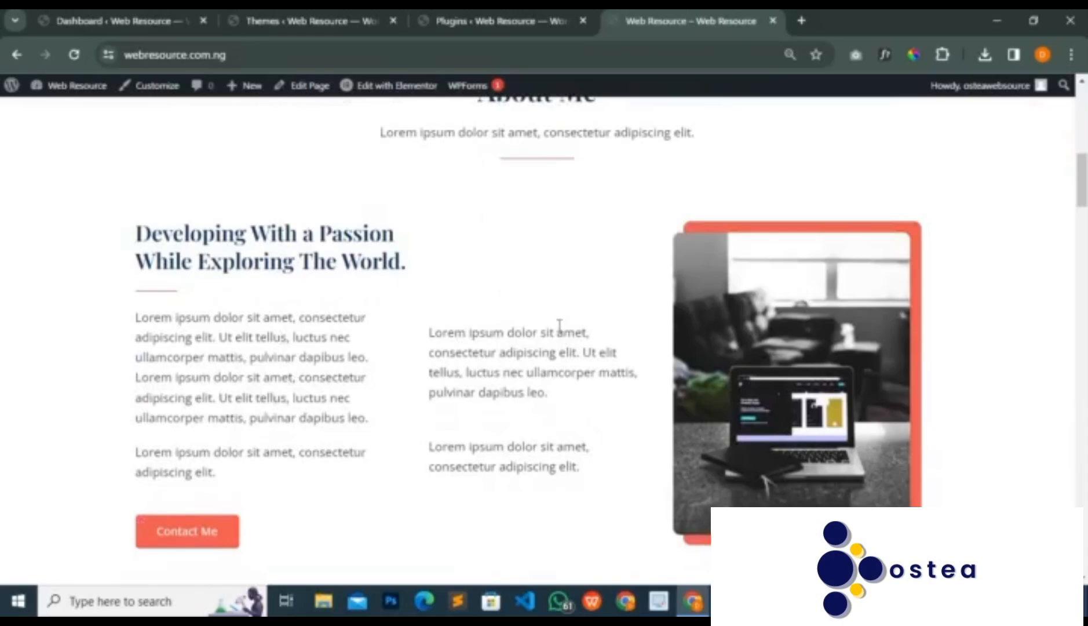
{"action": "scroll", "coordinate": [433, 402], "scroll_direction": "up", "scroll_amount": 4}
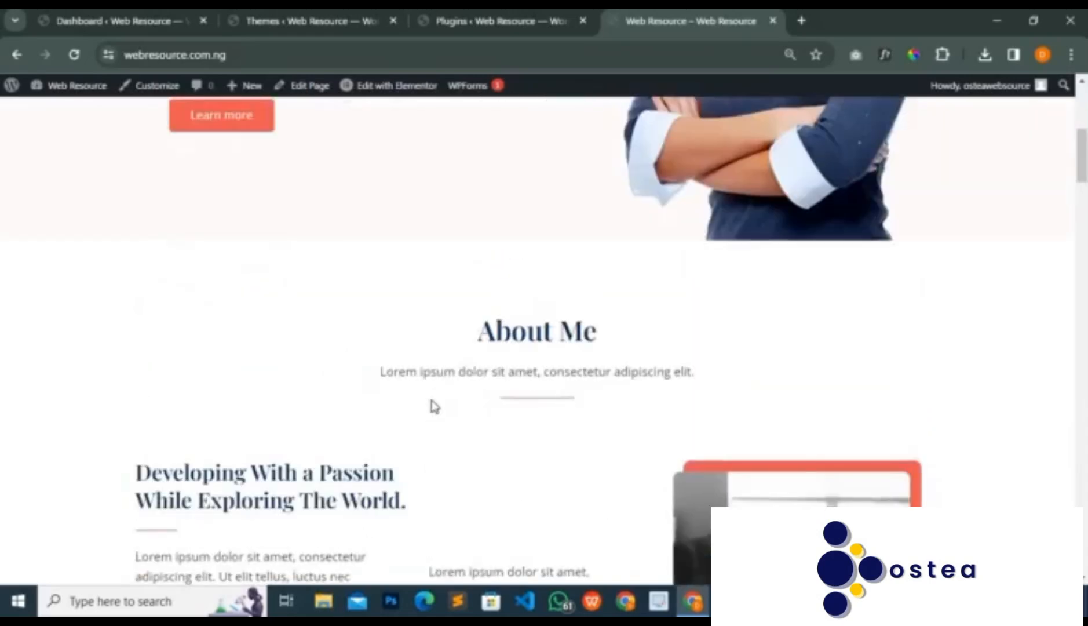
{"action": "scroll", "coordinate": [435, 405], "scroll_direction": "up", "scroll_amount": 4}
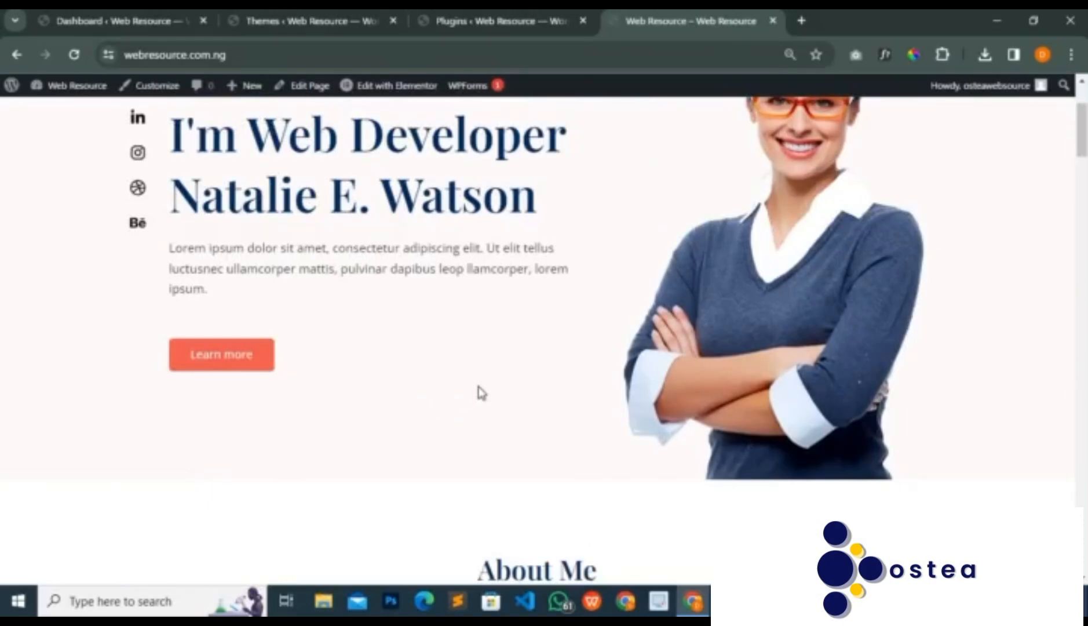
{"action": "scroll", "coordinate": [479, 393], "scroll_direction": "up", "scroll_amount": 3}
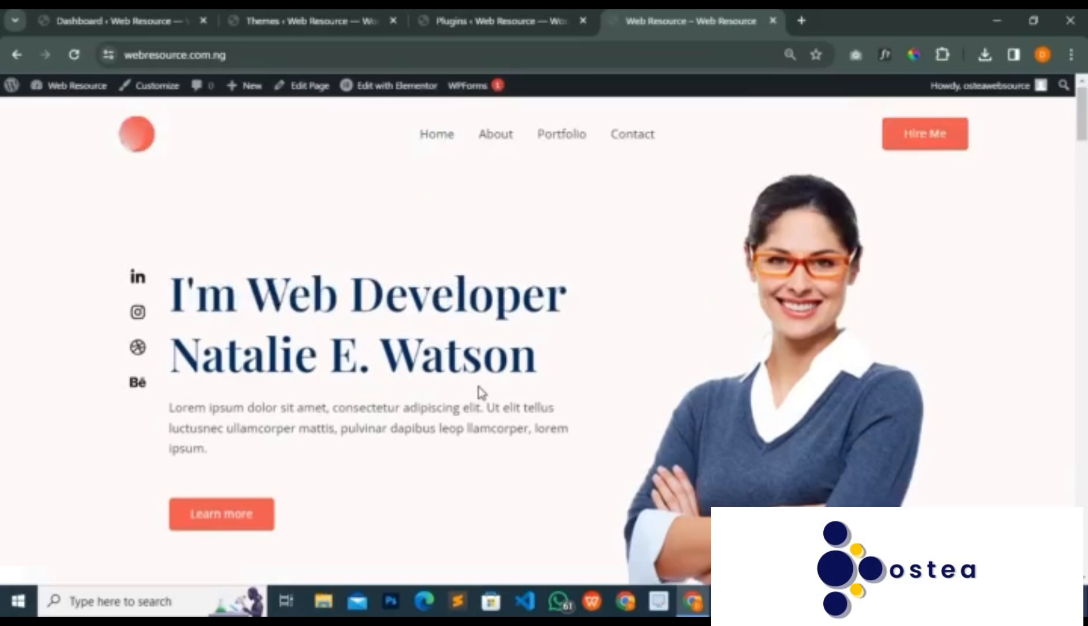
{"action": "scroll", "coordinate": [535, 389], "scroll_direction": "down", "scroll_amount": 3}
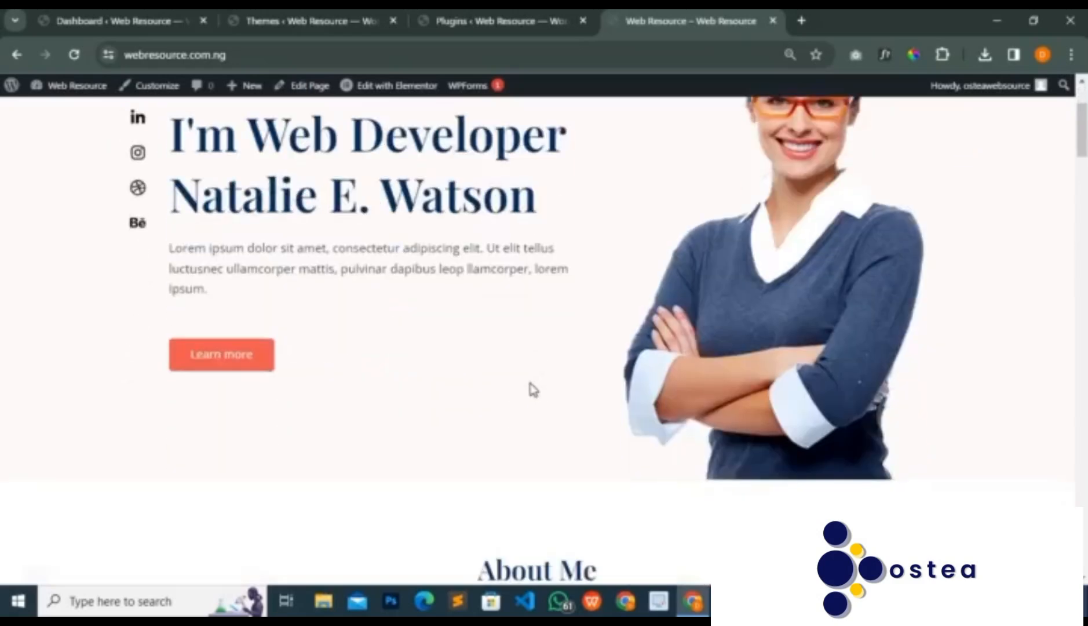